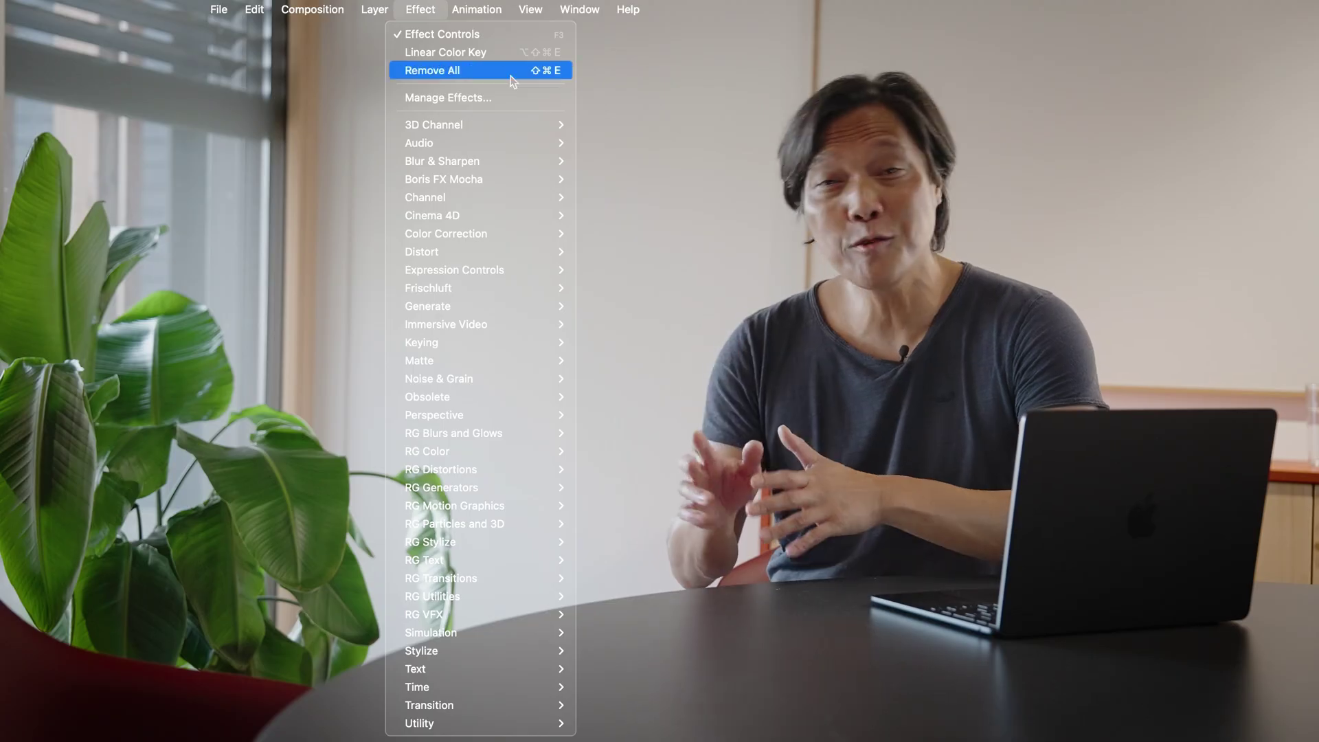
Scroll through the After Effects Beta help page's new-feature cards, such as parametric meshes and SVG import
{"action": "mouse_move", "coordinate": [522, 342]}
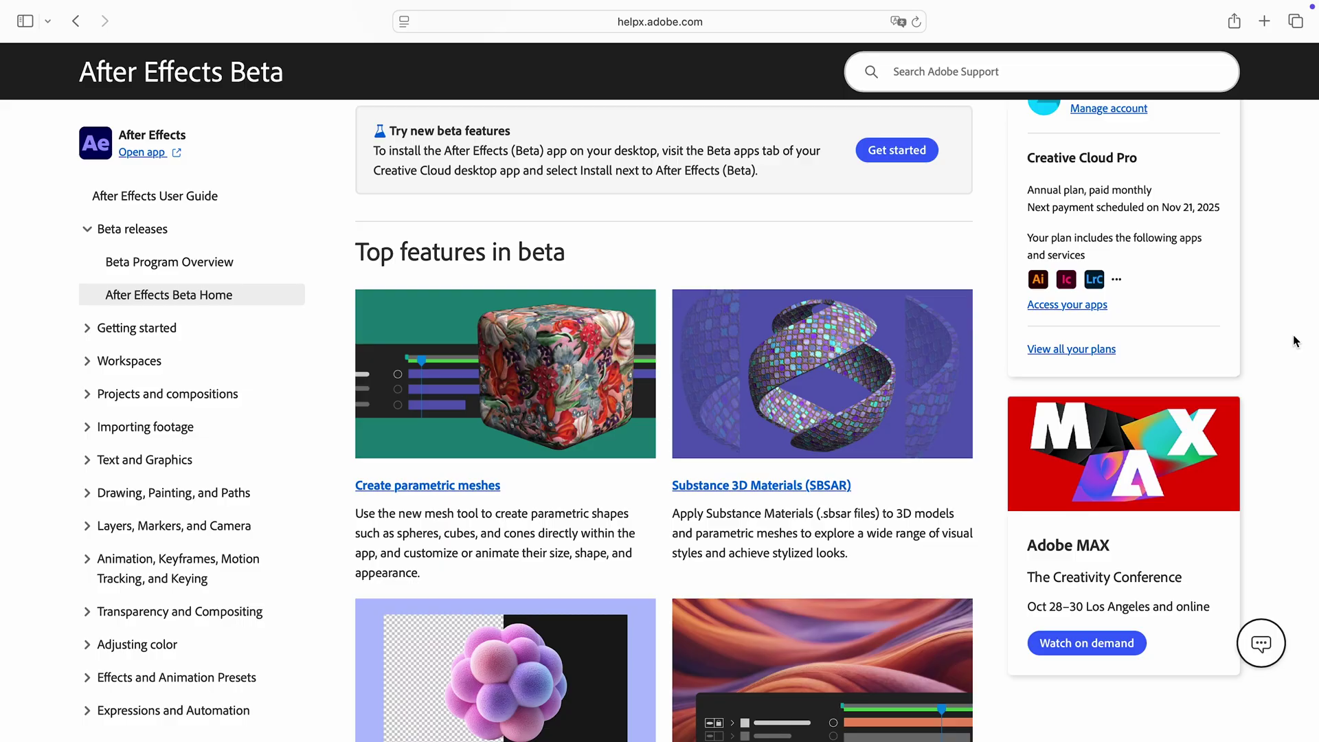
{"action": "scroll", "coordinate": [1294, 336], "scroll_direction": "down", "scroll_amount": 5}
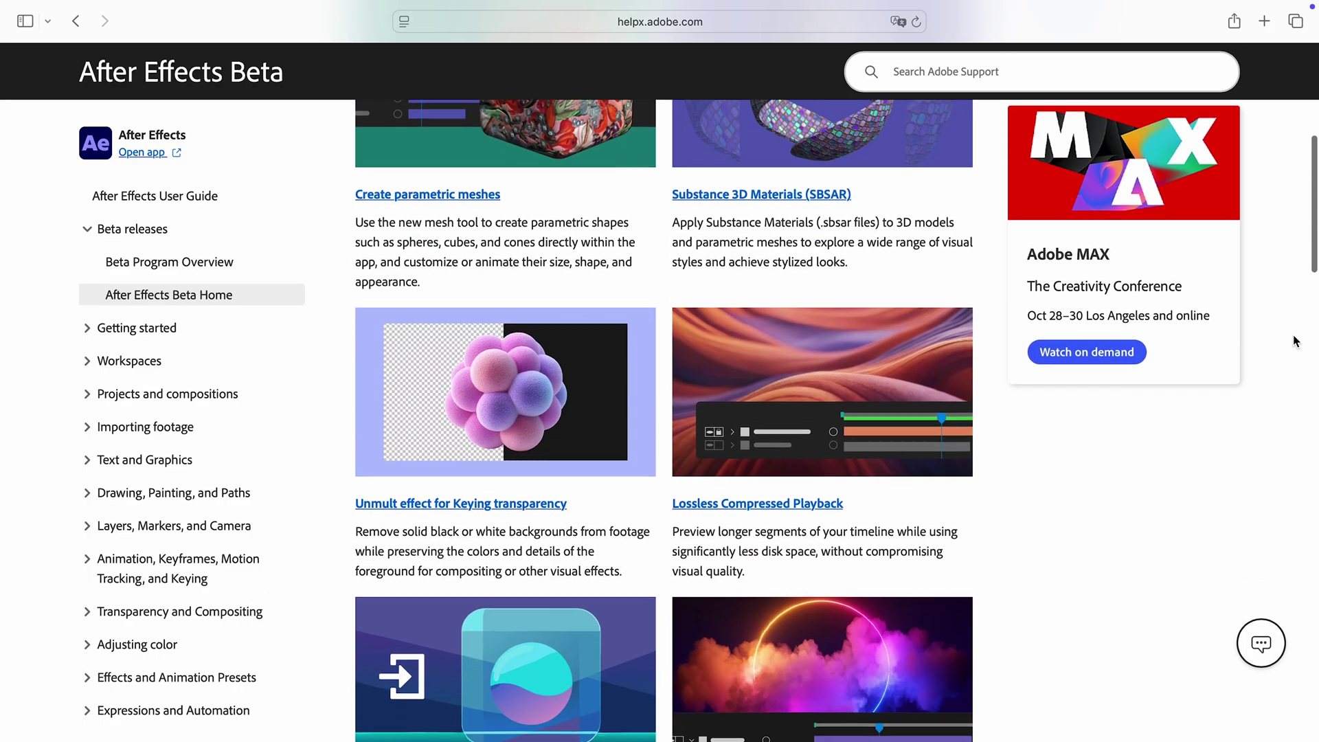
{"action": "scroll", "coordinate": [1294, 335], "scroll_direction": "down", "scroll_amount": 2}
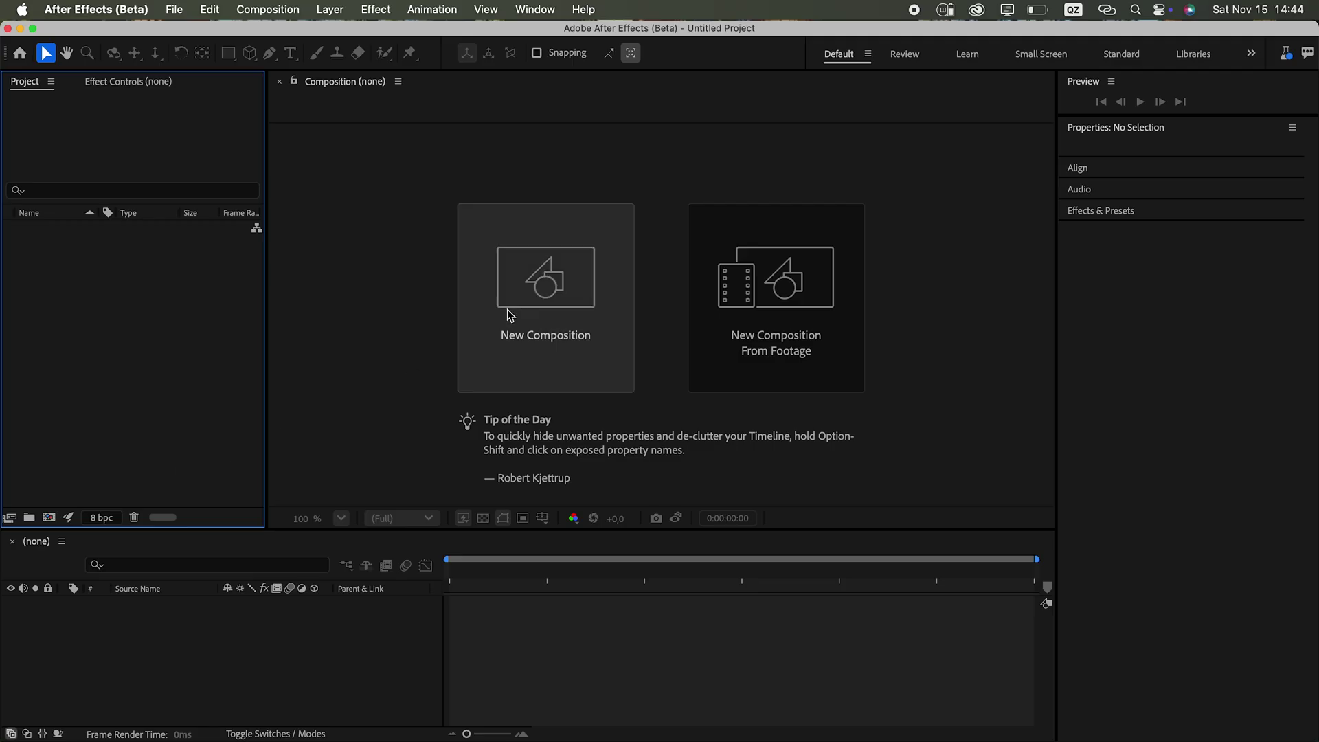
Create a 1920×1080, 60 fps Comp 1 and accept the Advanced 3D renderer for parametric shapes
{"action": "left_click", "coordinate": [509, 315]}
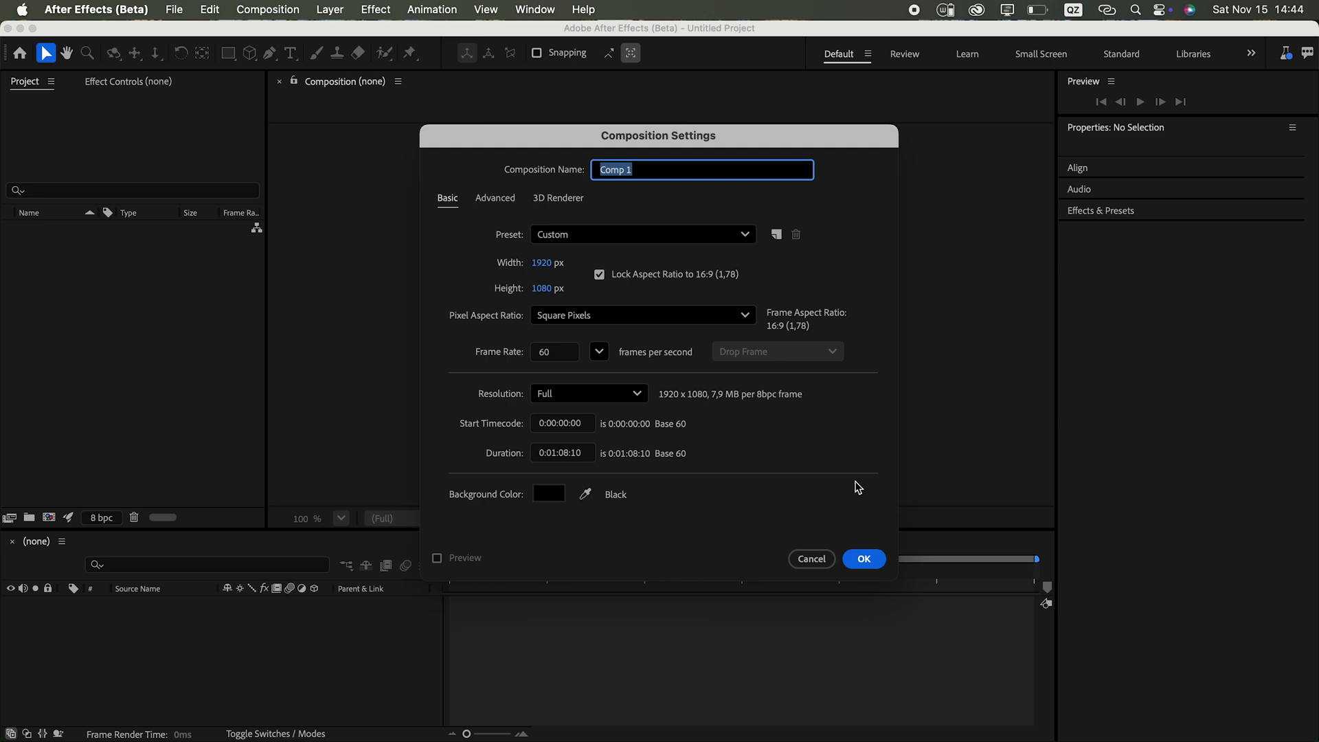
{"action": "left_click", "coordinate": [870, 561]}
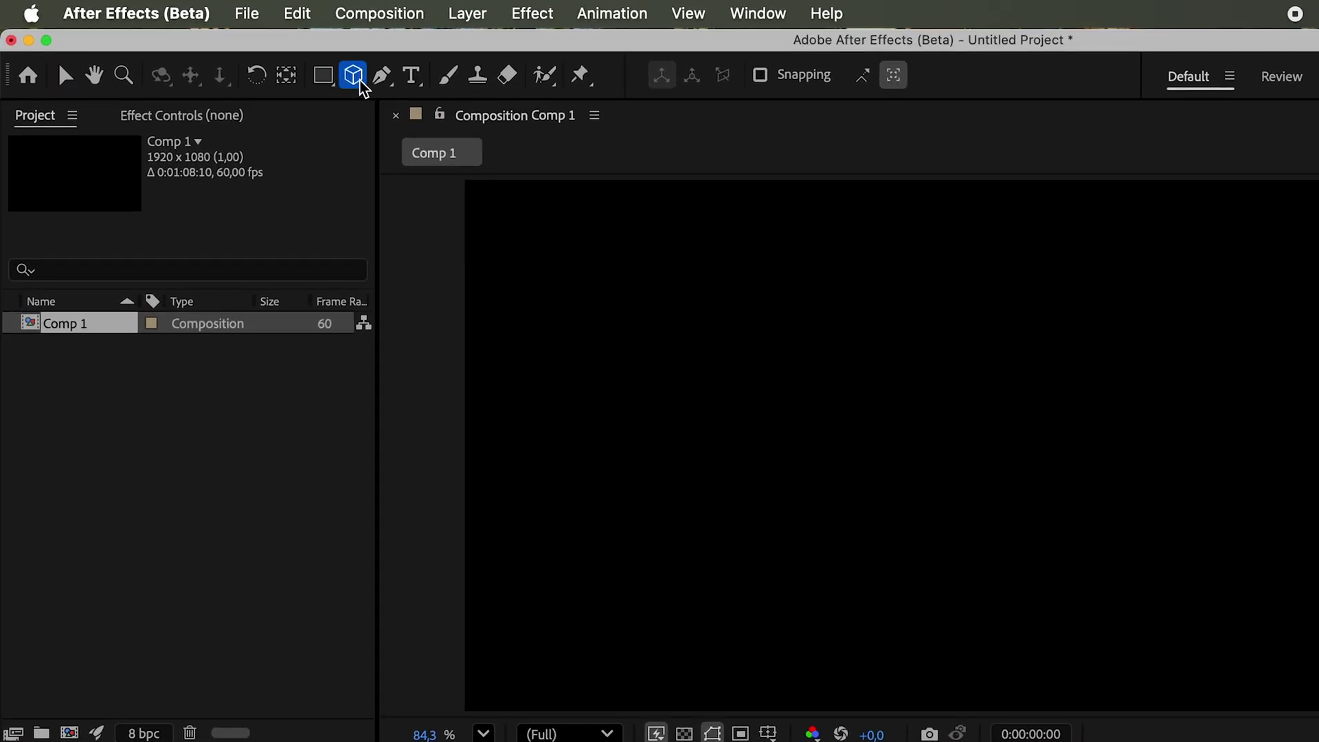
{"action": "left_click", "coordinate": [362, 85]}
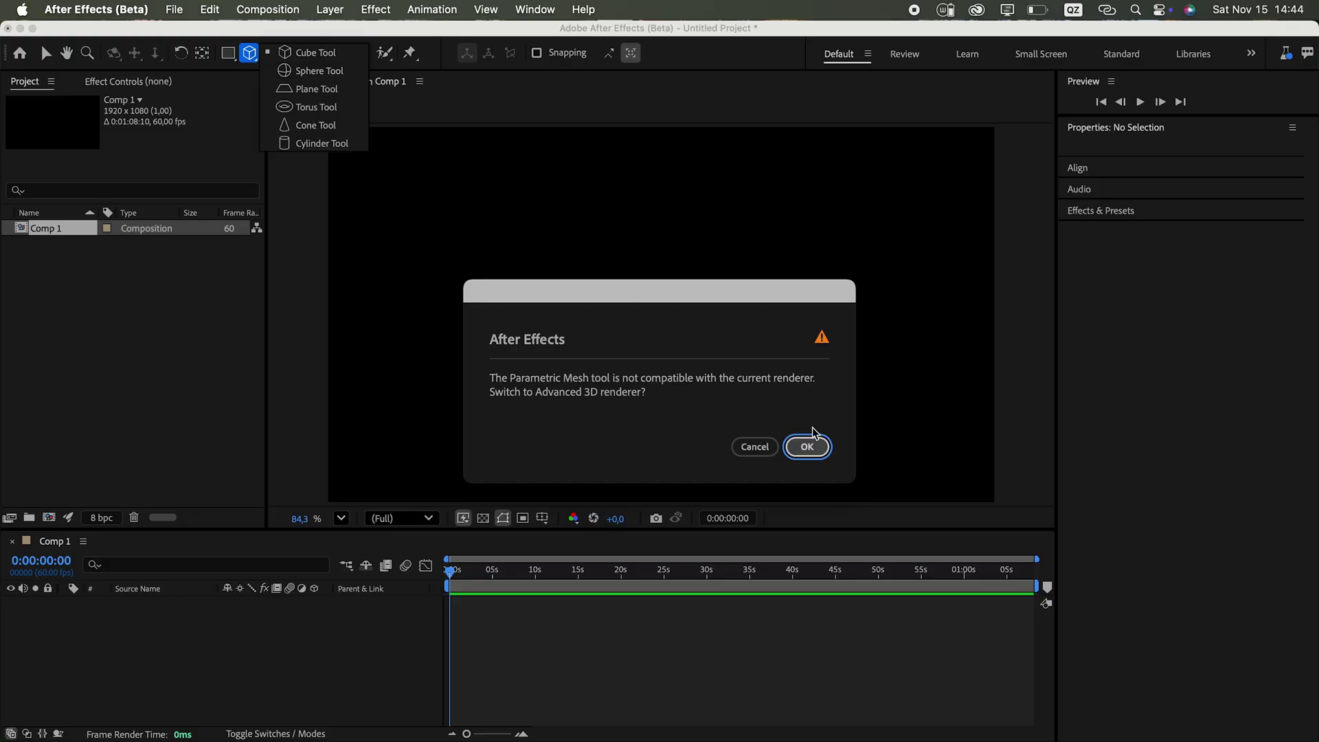
{"action": "left_click", "coordinate": [823, 452]}
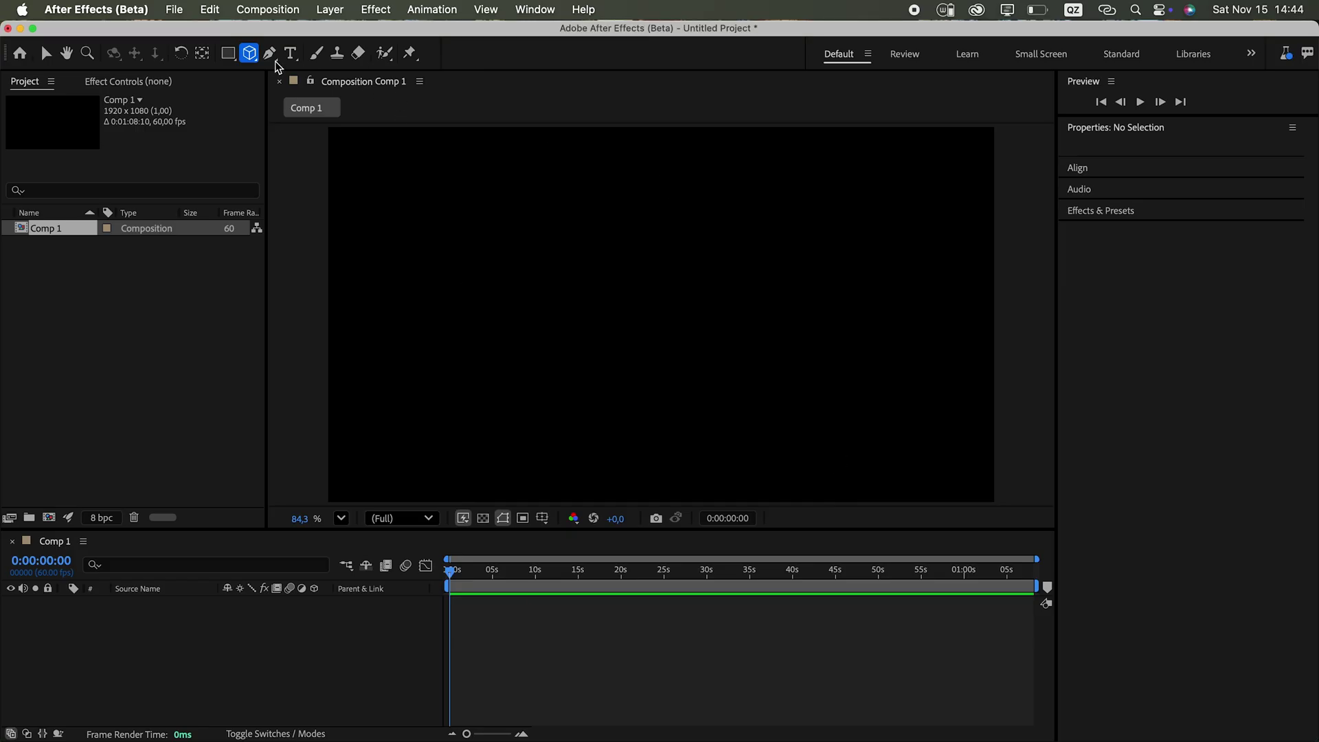
Draw a cube mesh in the composition and orbit the camera to see it in 3D
{"action": "left_click", "coordinate": [252, 60]}
{"action": "left_click_drag", "start_coordinate": [505, 265], "coordinate": [543, 295]}
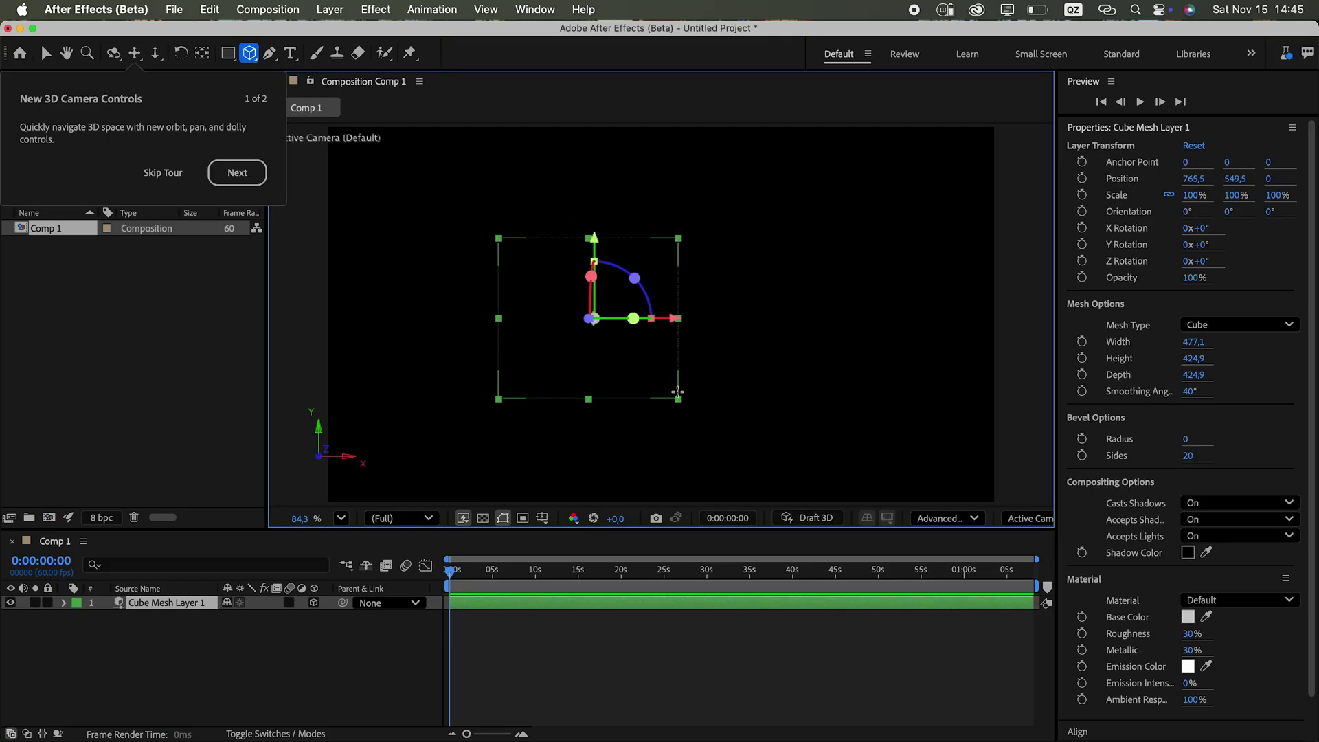
{"action": "key", "text": "c"}
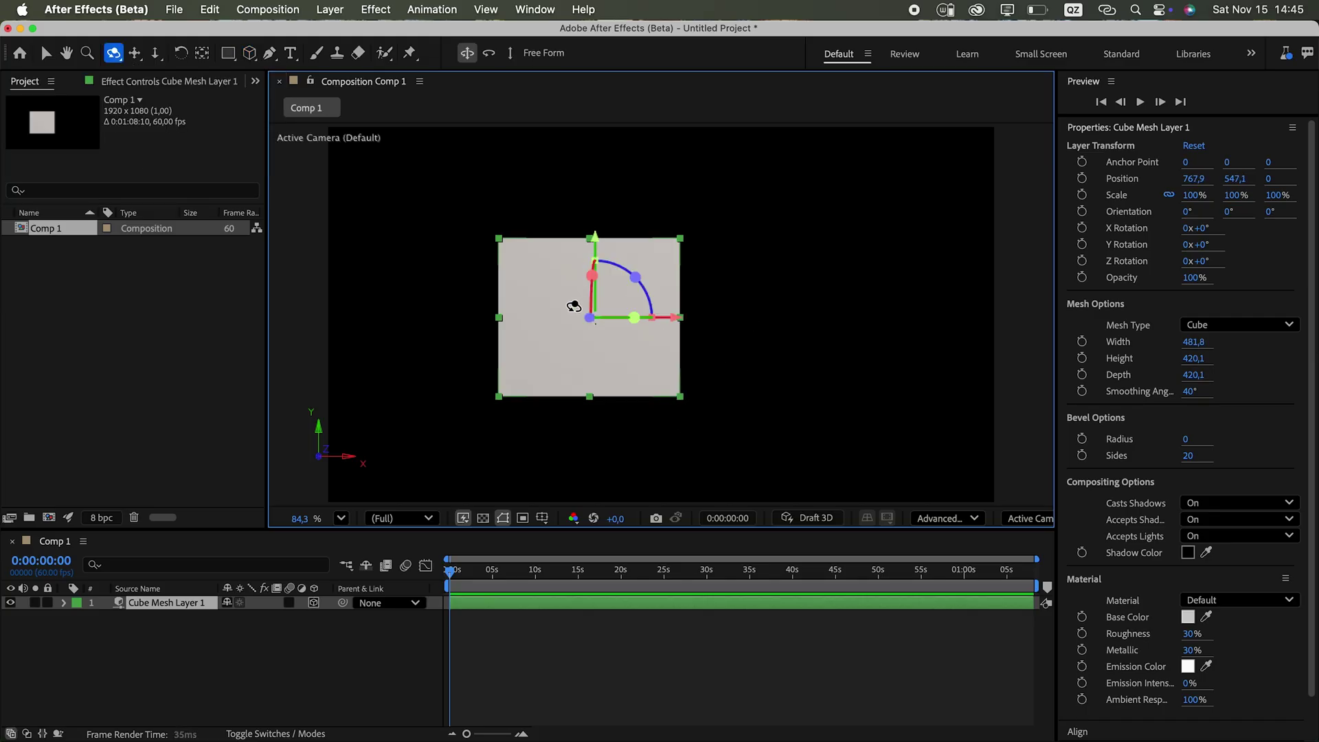
{"action": "left_click_drag", "start_coordinate": [573, 306], "coordinate": [604, 289]}
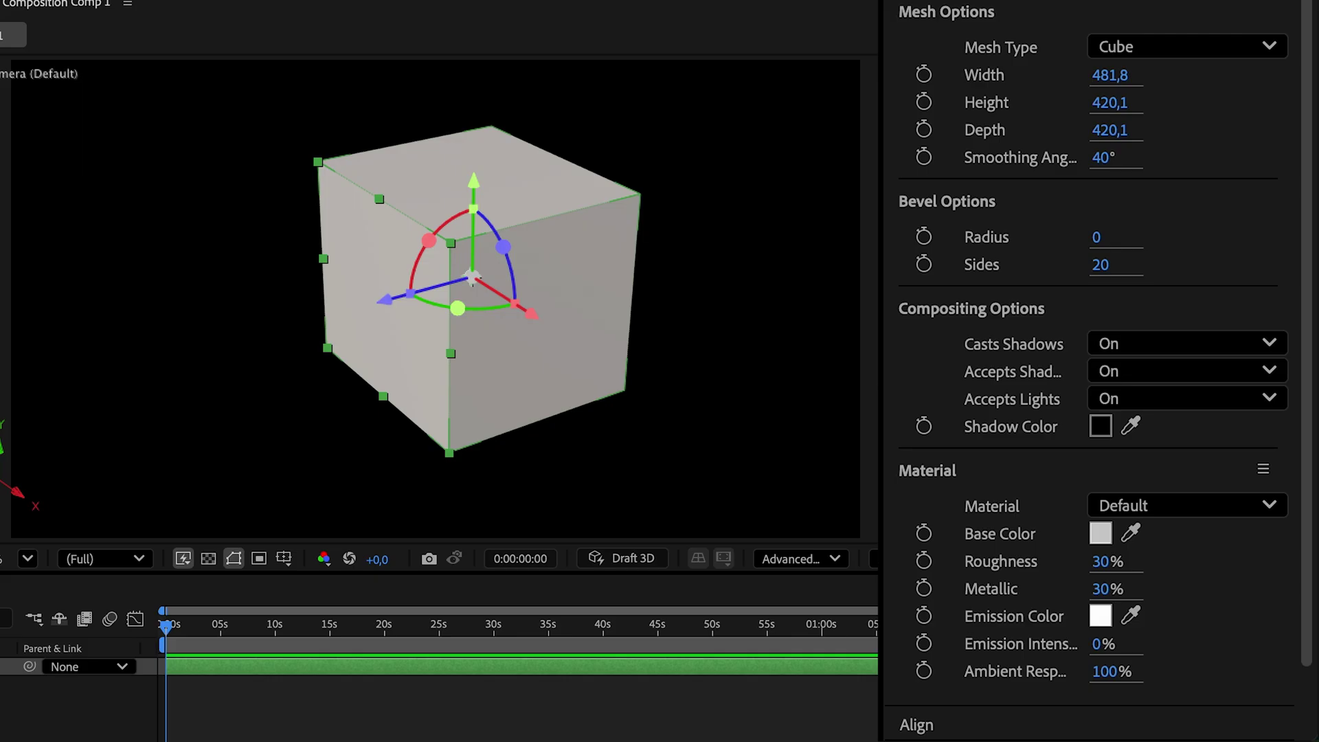
Give the cube width 50, a pure red (FF0000) Base Color and more metallic, then adjust the sphere's radius
{"action": "left_click", "coordinate": [1110, 76]}
{"action": "type", "text": "500"}
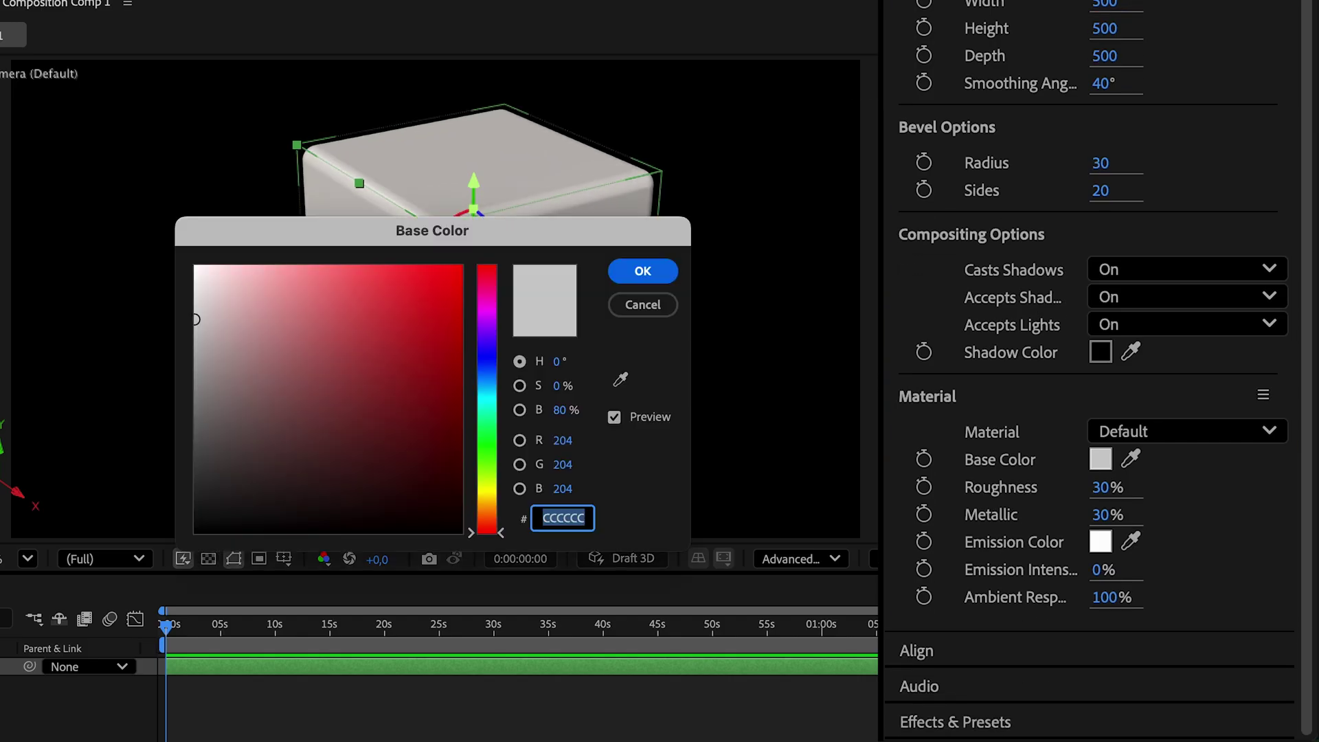
{"action": "type", "text": "BD3838FF0000"}
{"action": "key", "text": "Return"}
{"action": "left_click_drag", "start_coordinate": [1101, 514], "coordinate": [1141, 514]}
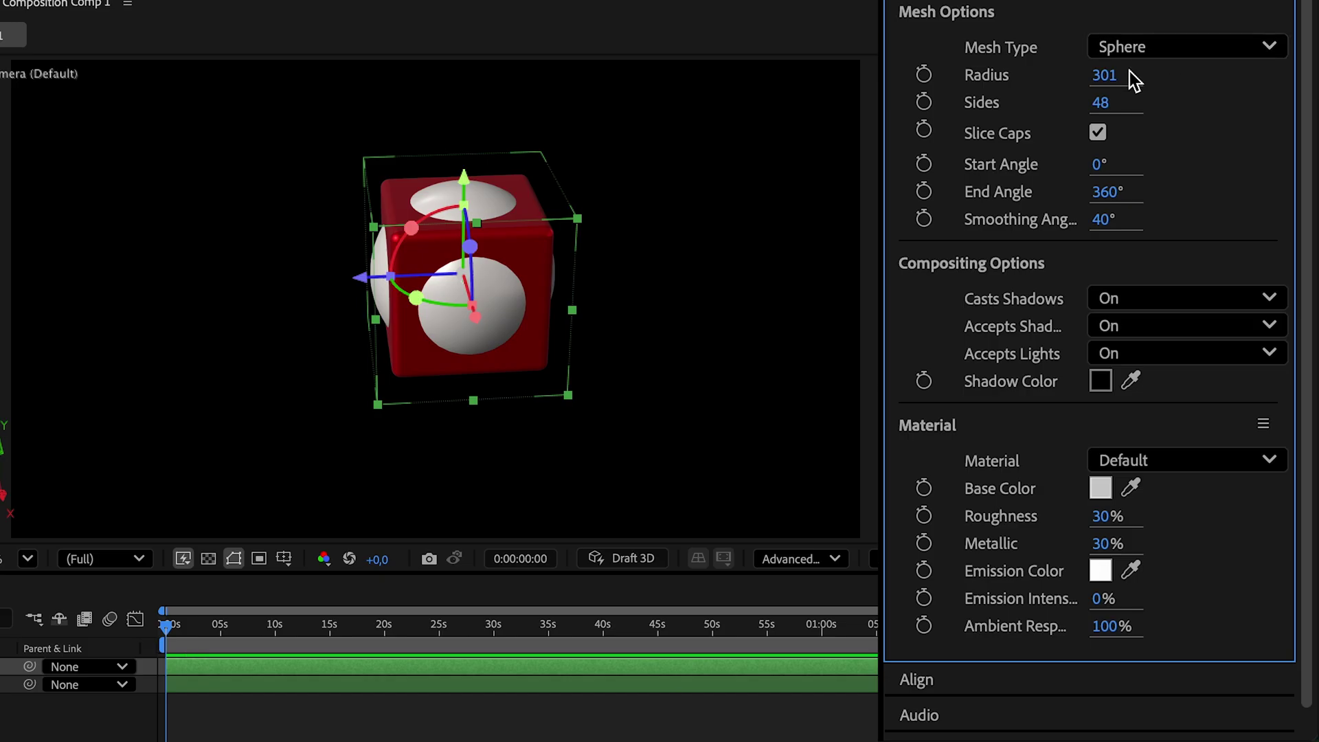
{"action": "mouse_move", "coordinate": [1130, 75]}
{"action": "left_mouse_down"}
{"action": "mouse_move", "coordinate": [1099, 75]}
{"action": "mouse_move", "coordinate": [1113, 75]}
{"action": "left_mouse_up"}
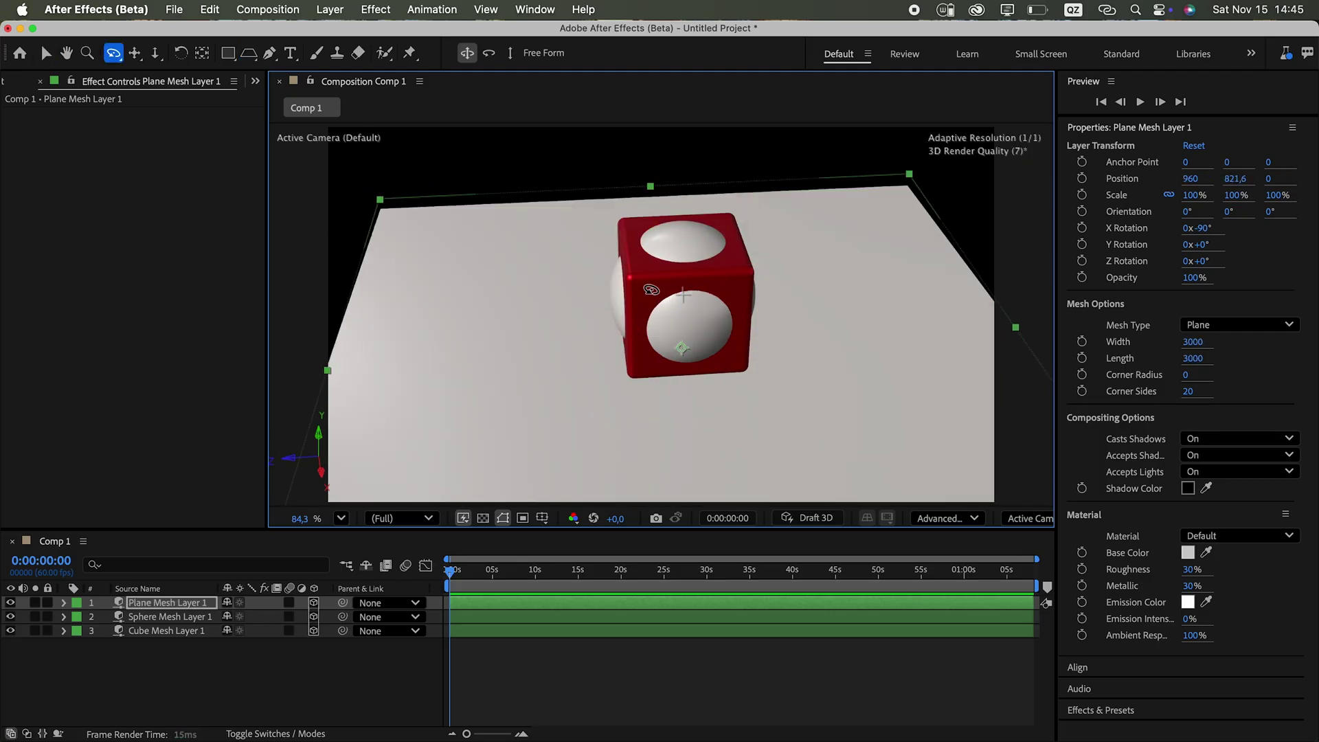
{"action": "left_click", "coordinate": [629, 314]}
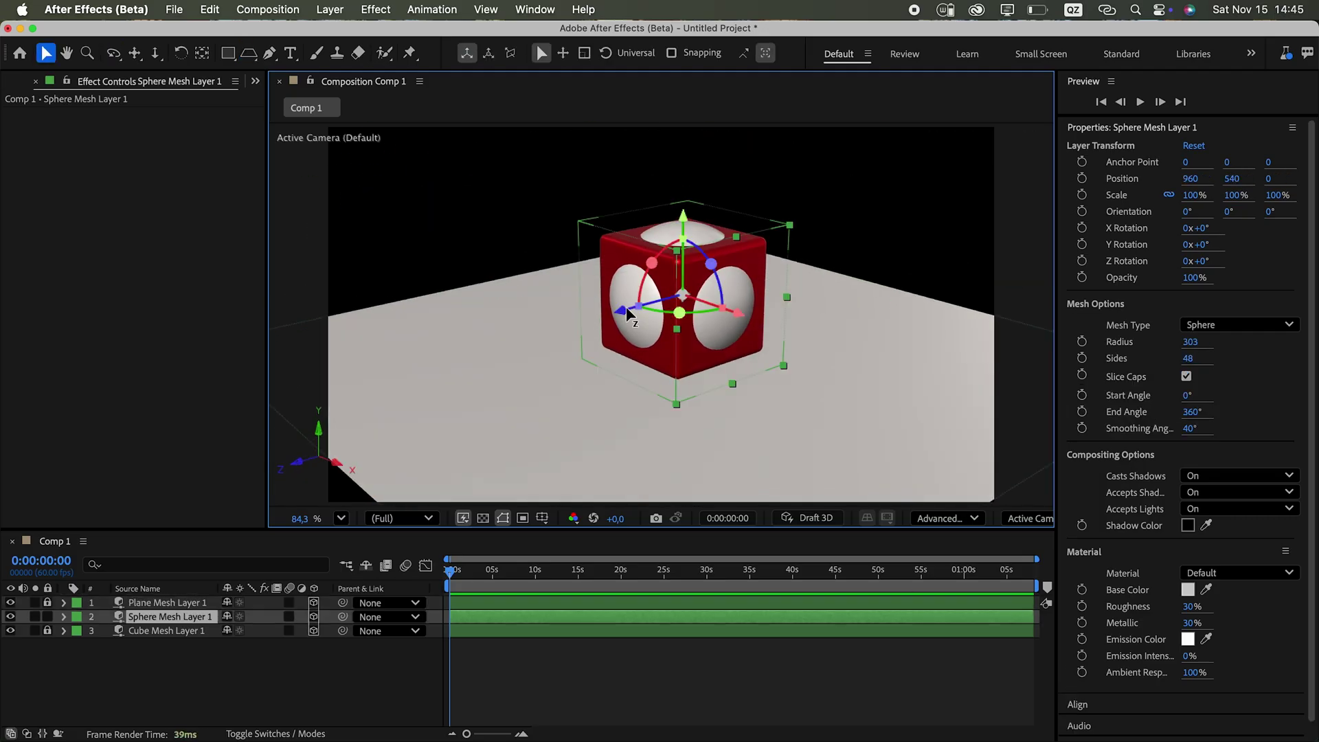
Add an Environment Light and import the HDRI STUDIO vol2 037 image into the project
{"action": "left_click", "coordinate": [330, 9]}
{"action": "mouse_move", "coordinate": [323, 32]}
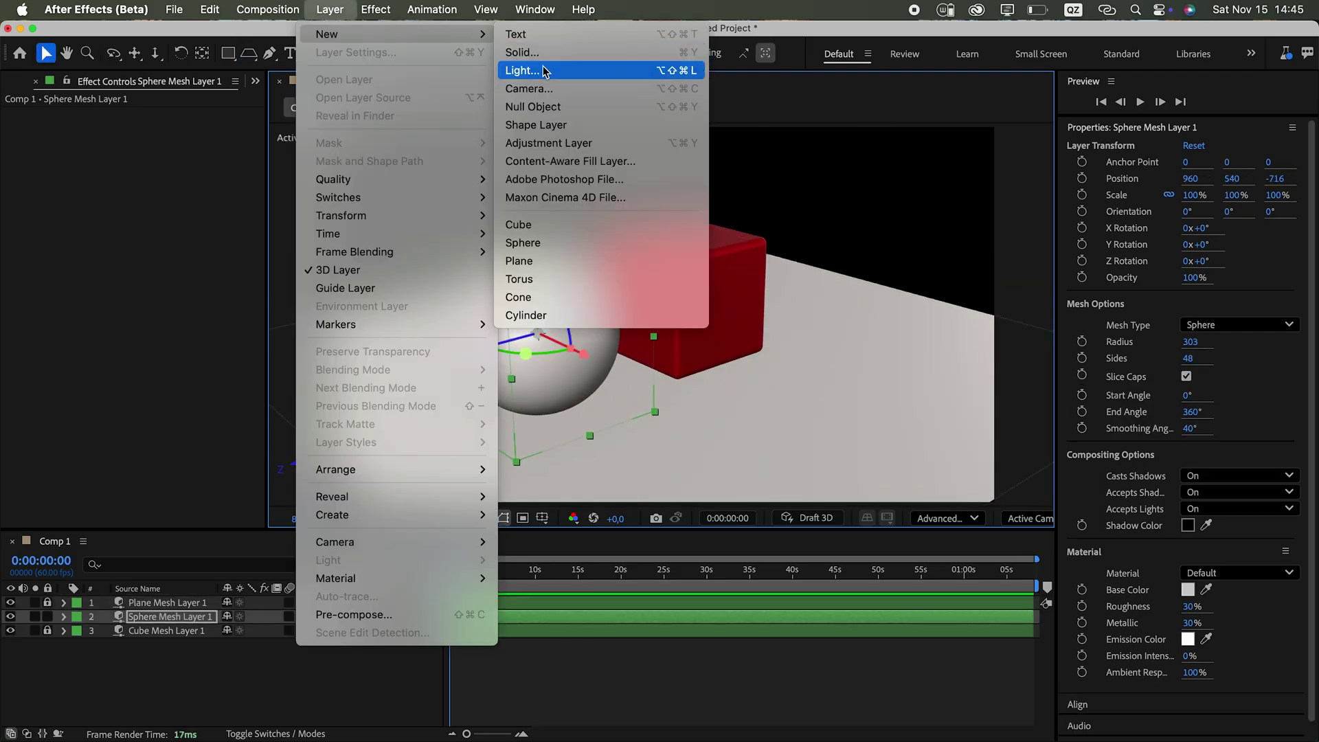
{"action": "left_click", "coordinate": [529, 68]}
{"action": "left_click", "coordinate": [673, 234]}
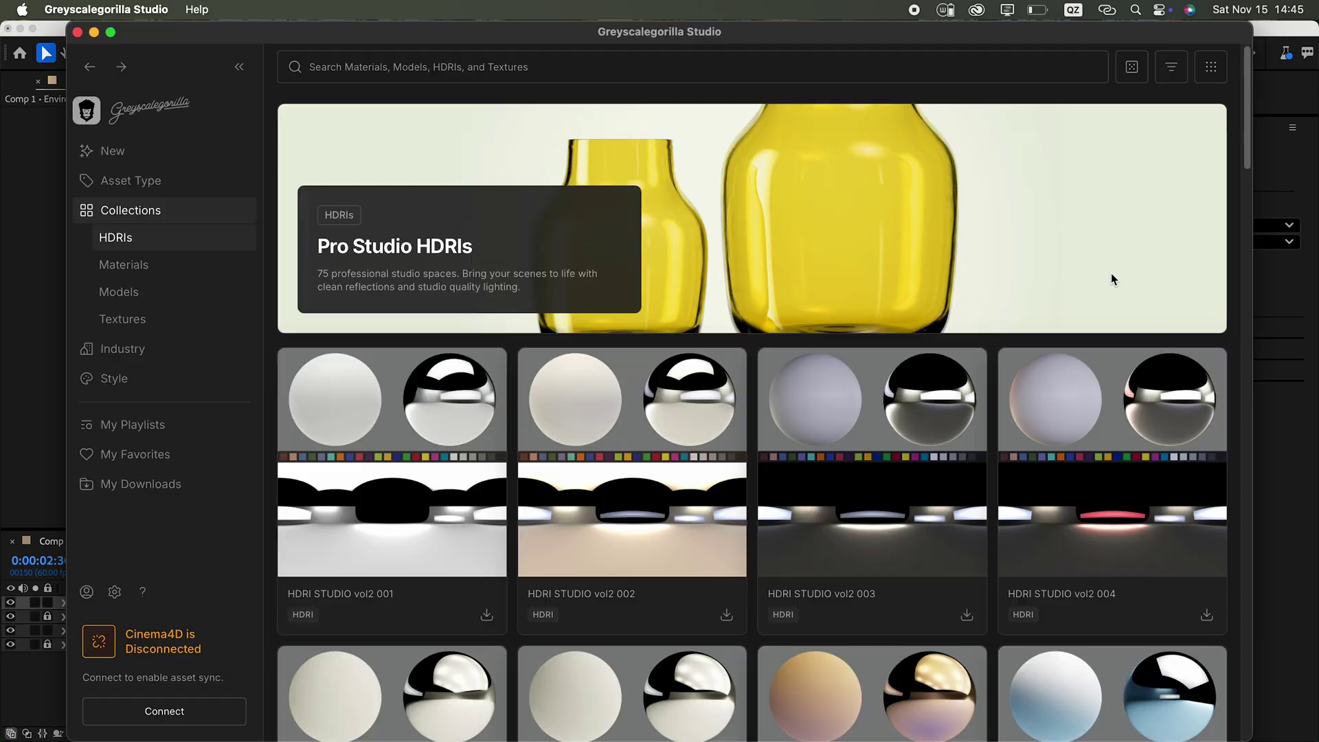
{"action": "scroll", "coordinate": [1137, 336], "scroll_direction": "down", "scroll_amount": 10}
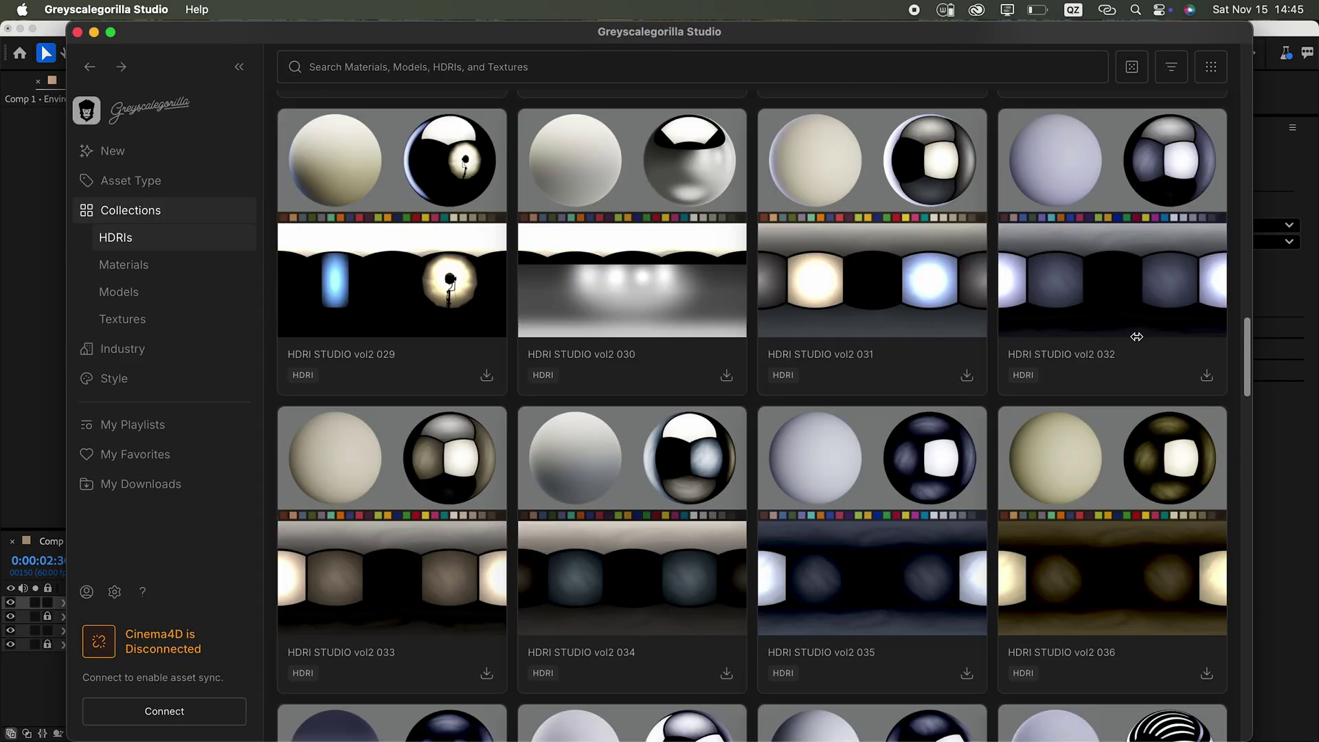
{"action": "scroll", "coordinate": [1137, 337], "scroll_direction": "down", "scroll_amount": 7}
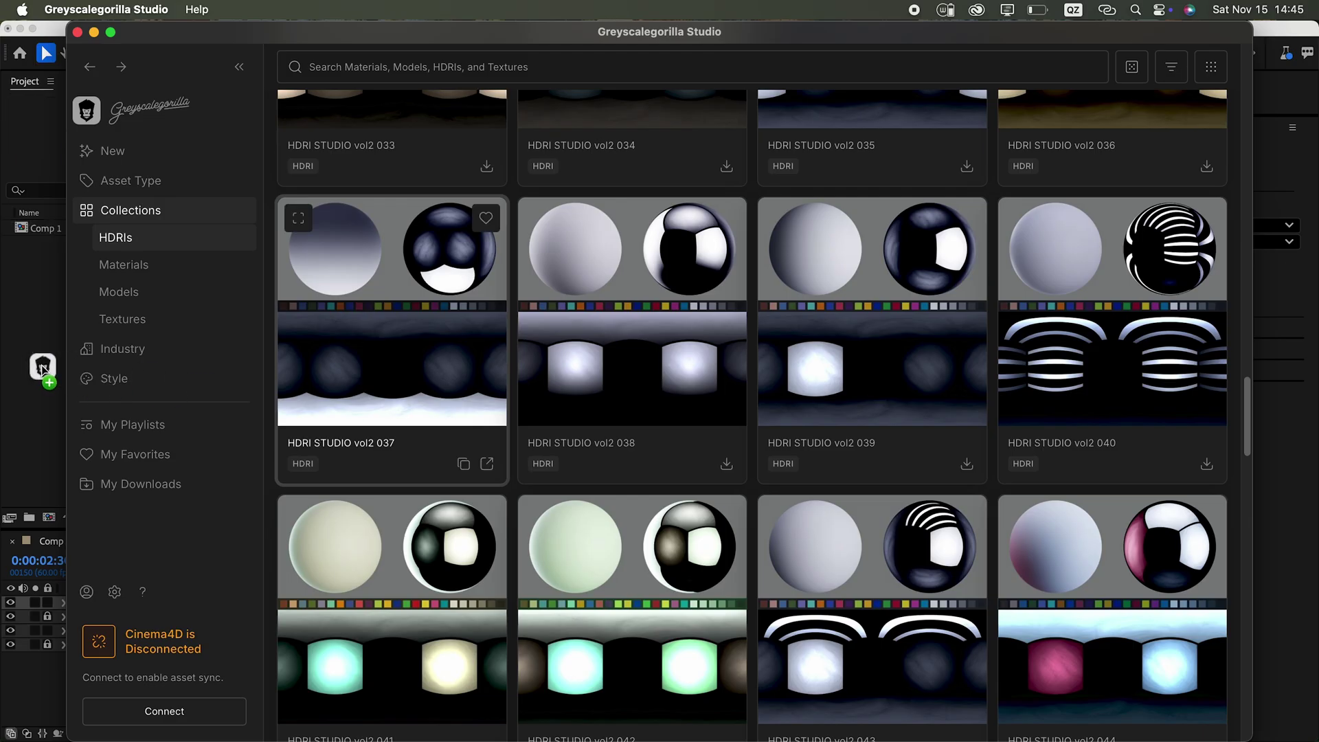
{"action": "left_click_drag", "start_coordinate": [42, 369], "coordinate": [43, 369]}
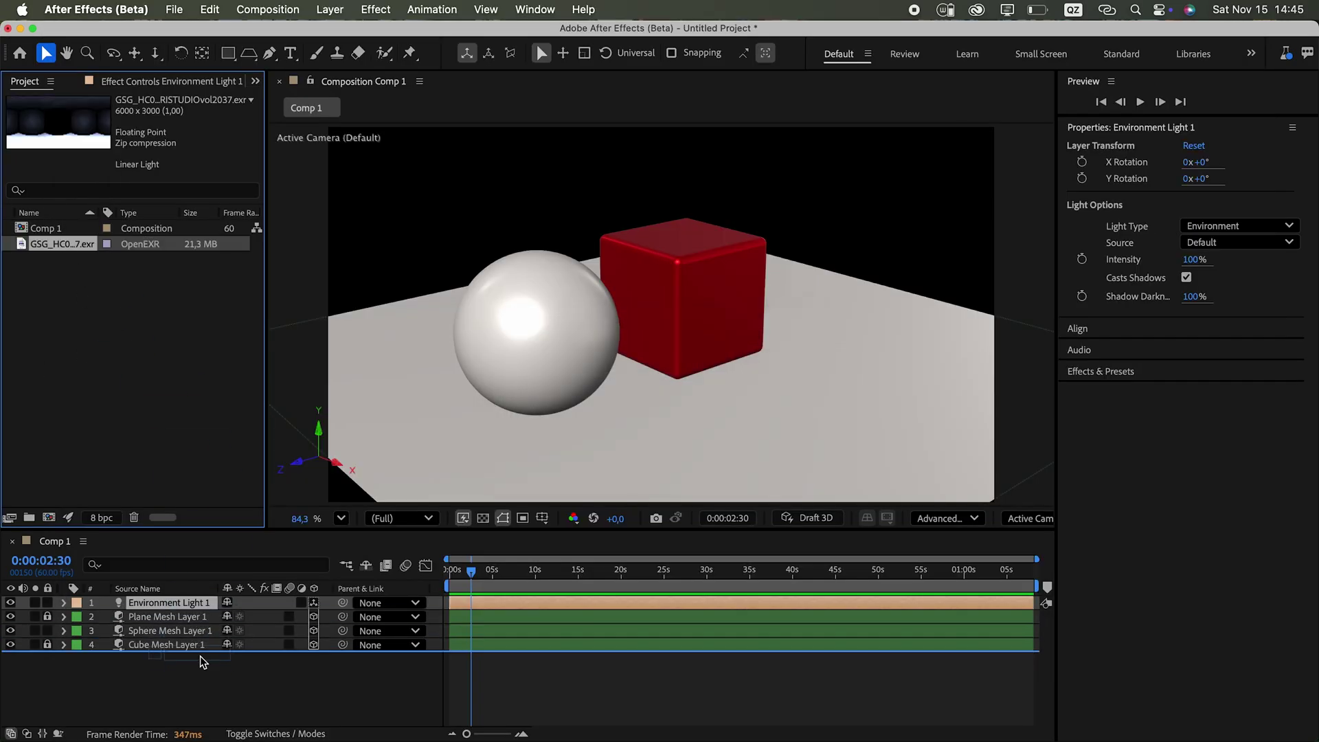
Add the 037 HDRI to the timeline and use it as the Environment Light's source
{"action": "left_click_drag", "start_coordinate": [203, 662], "coordinate": [205, 663]}
{"action": "left_click", "coordinate": [165, 607]}
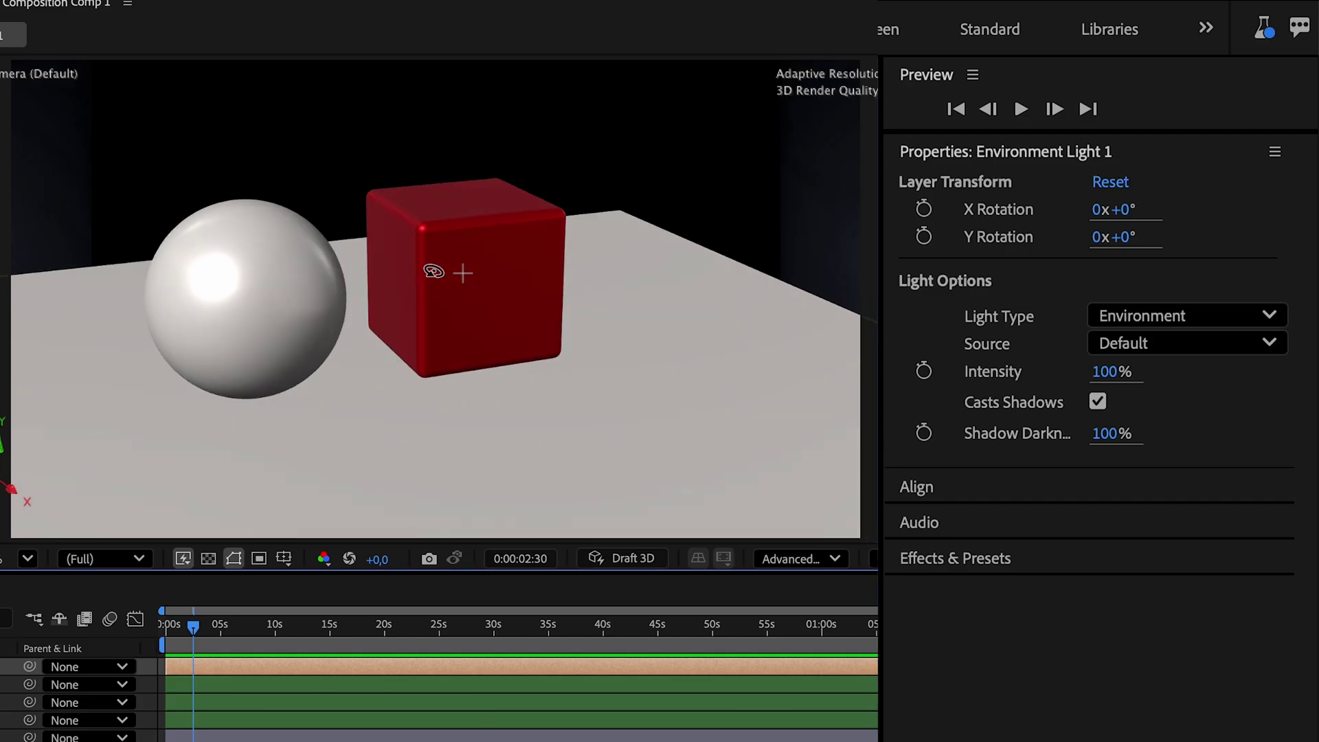
{"action": "left_click", "coordinate": [1235, 245]}
{"action": "left_click", "coordinate": [1100, 432]}
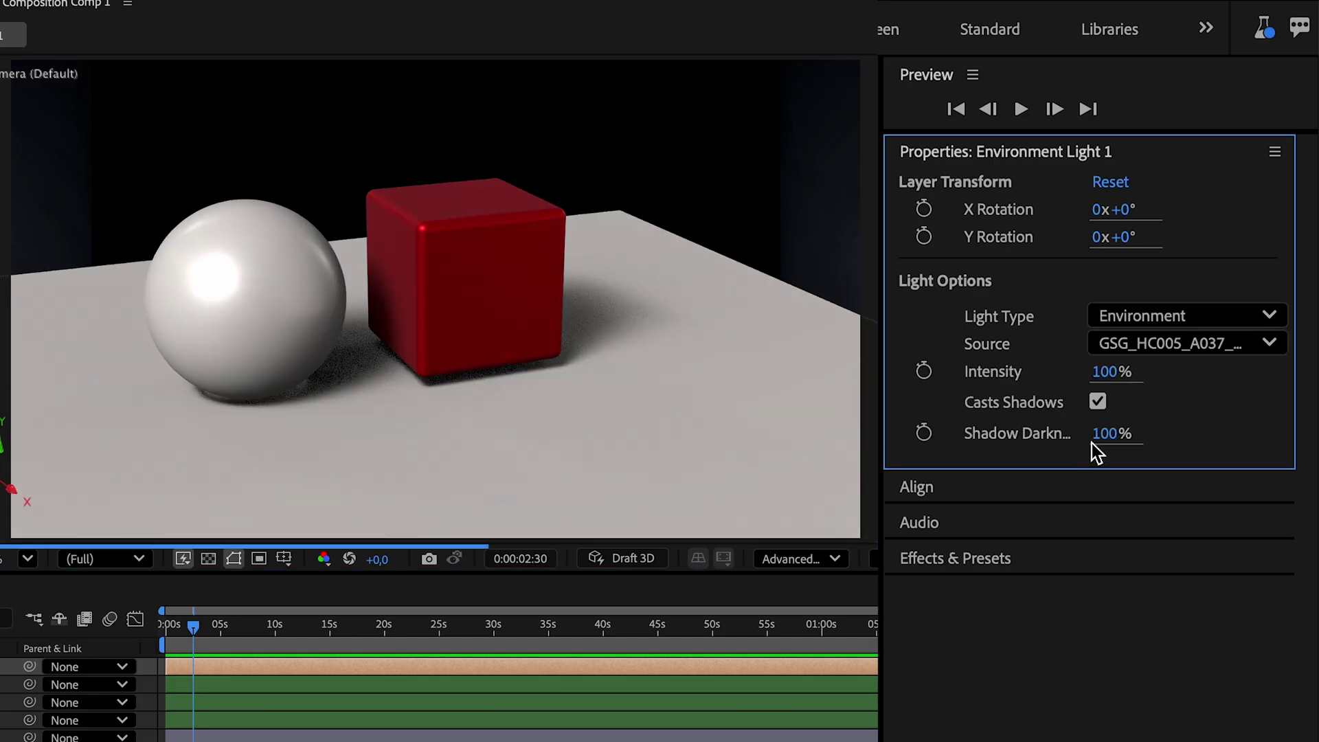
{"action": "left_click_drag", "start_coordinate": [586, 298], "coordinate": [828, 354]}
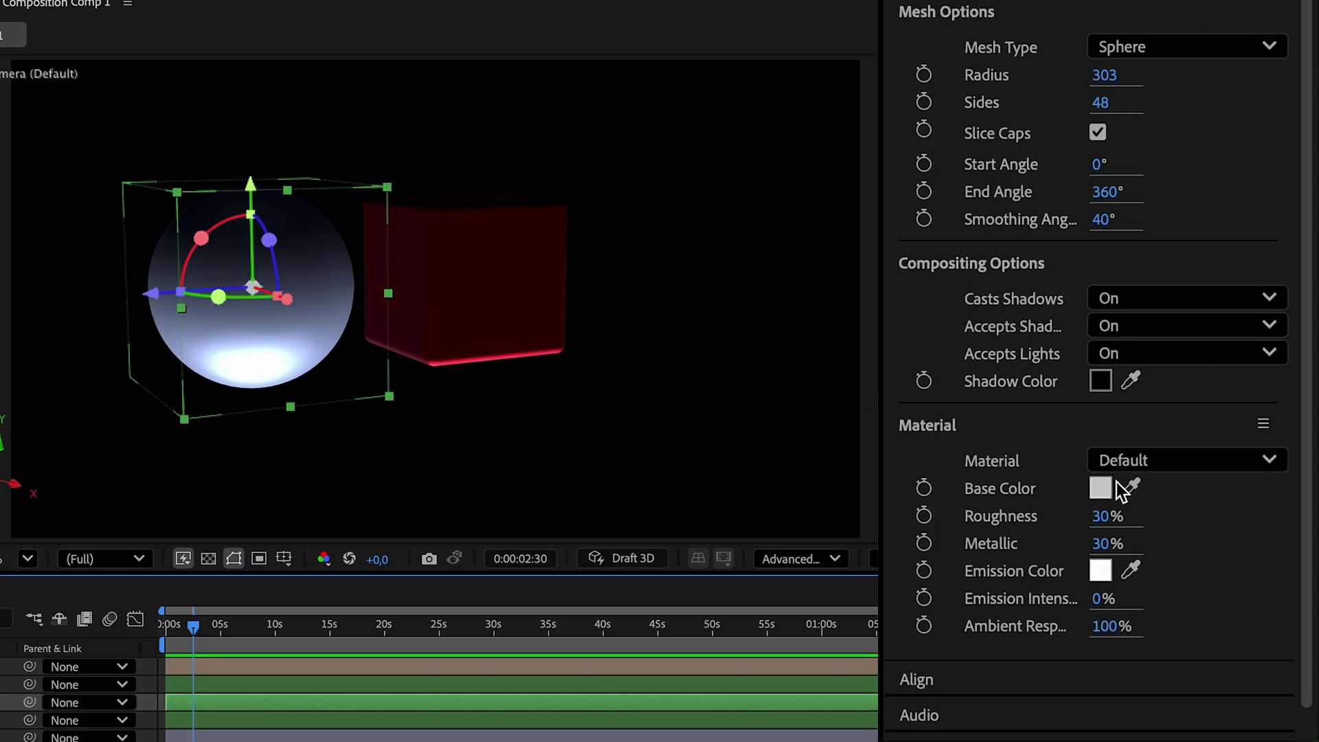
Rotate the environment light around its X axis and swap its source to HDRI STUDIO vol2 012
{"action": "left_click", "coordinate": [169, 602]}
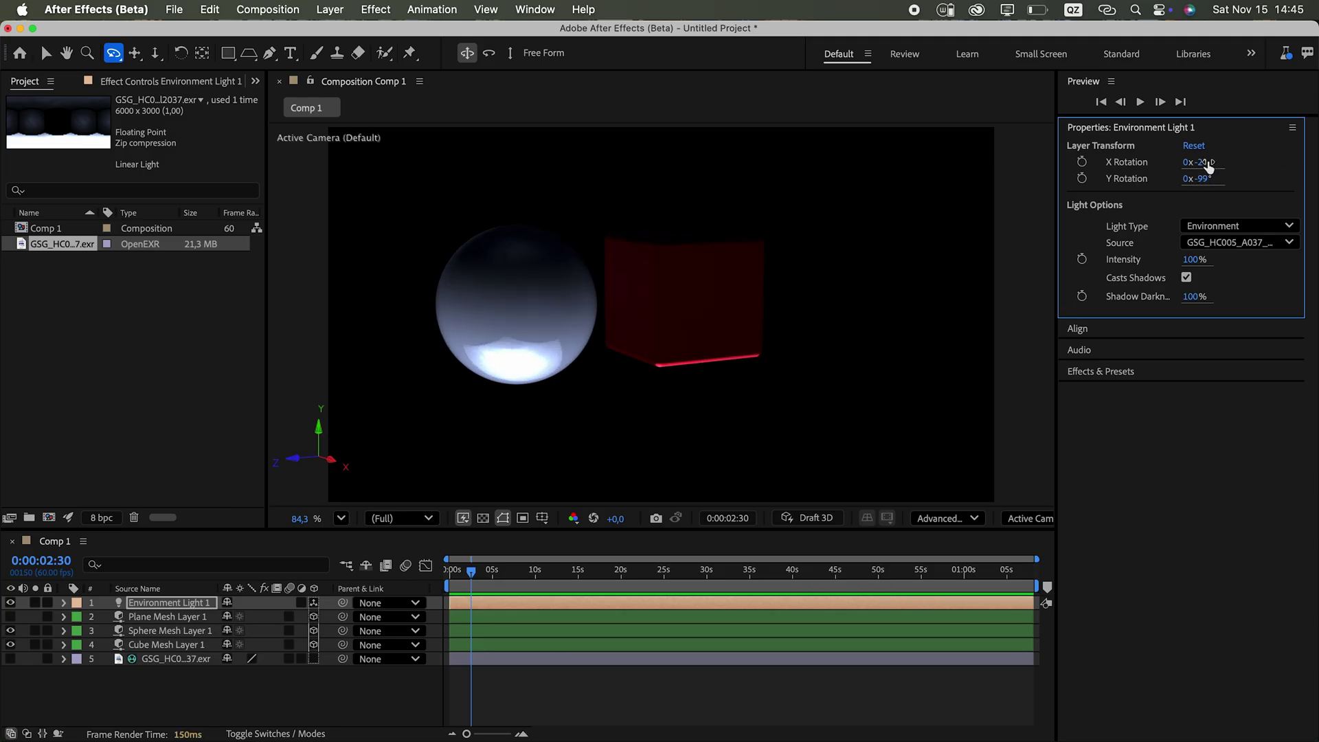
{"action": "left_click_drag", "start_coordinate": [1210, 167], "coordinate": [1233, 179]}
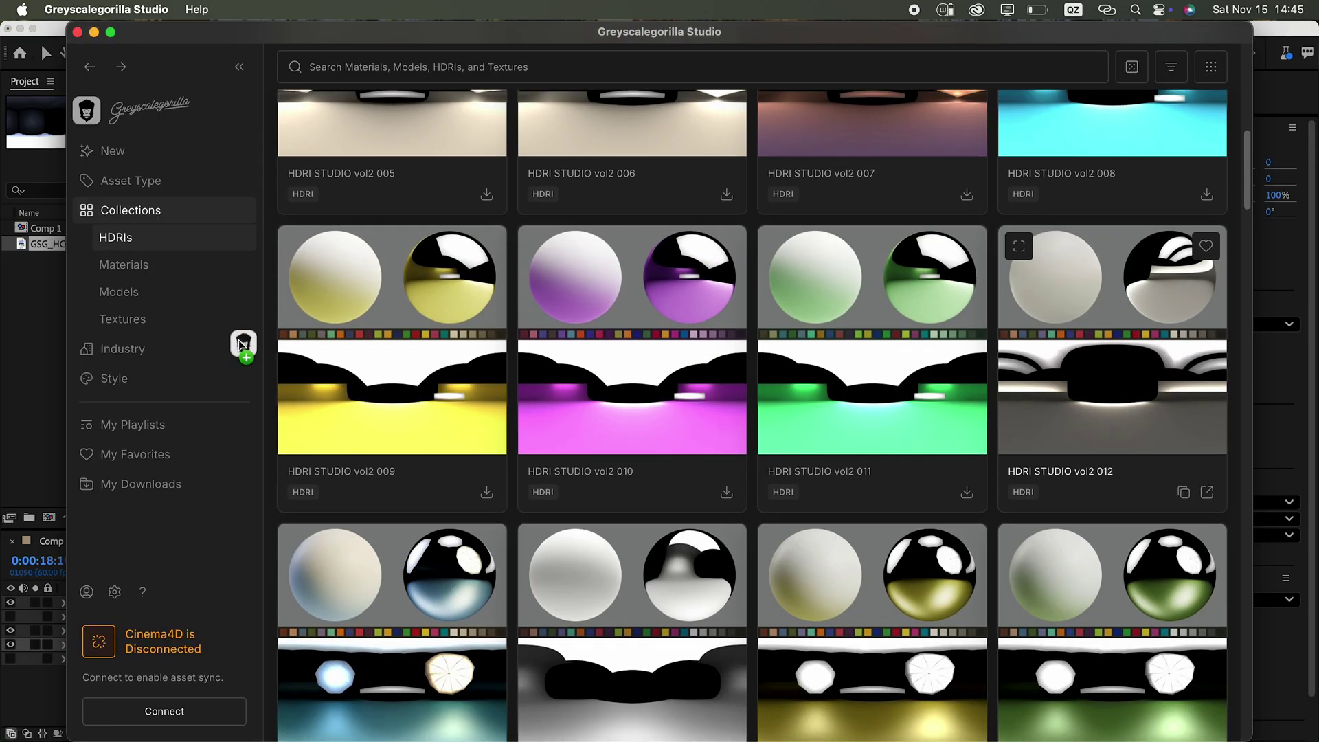
{"action": "left_click_drag", "start_coordinate": [242, 344], "coordinate": [42, 350]}
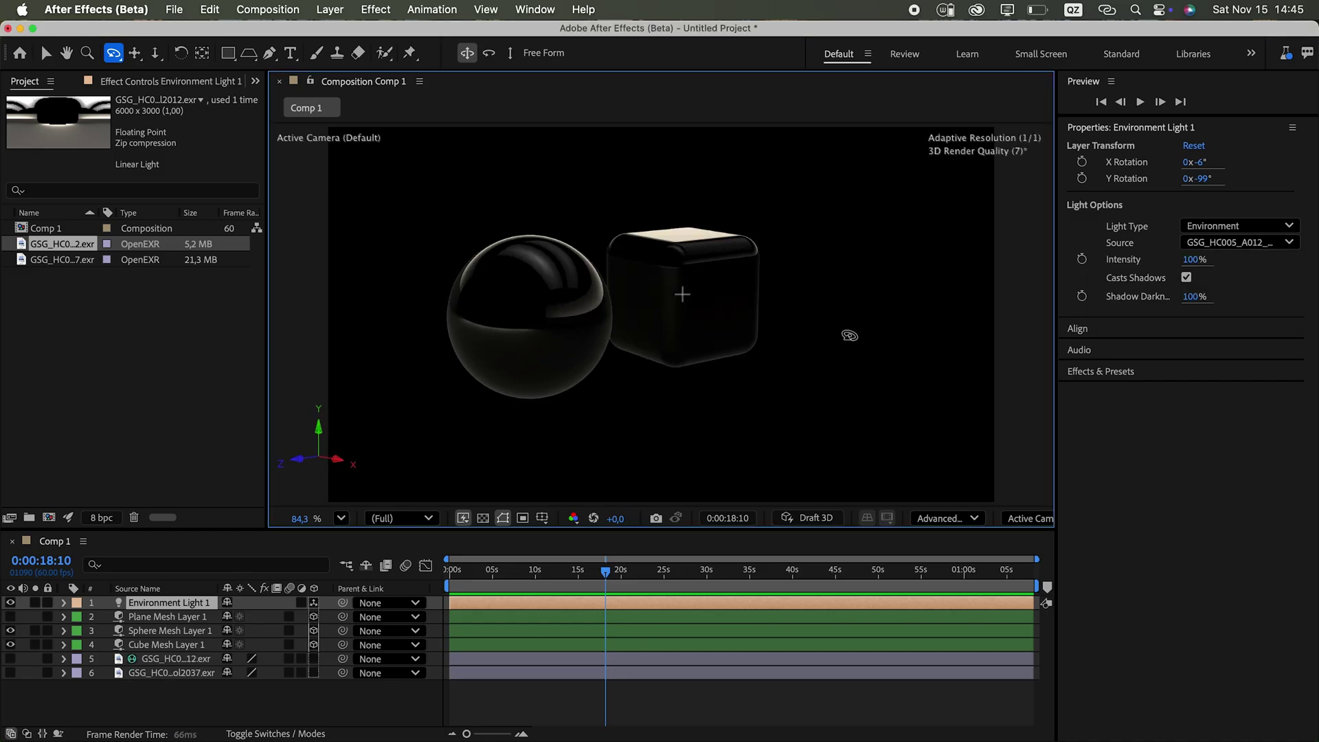
Show the floor plane again and move the duplicated sphere up and back above the shapes
{"action": "left_click_drag", "start_coordinate": [850, 335], "coordinate": [619, 341]}
{"action": "key", "text": "c"}
{"action": "key", "text": "c"}
{"action": "left_click", "coordinate": [10, 616]}
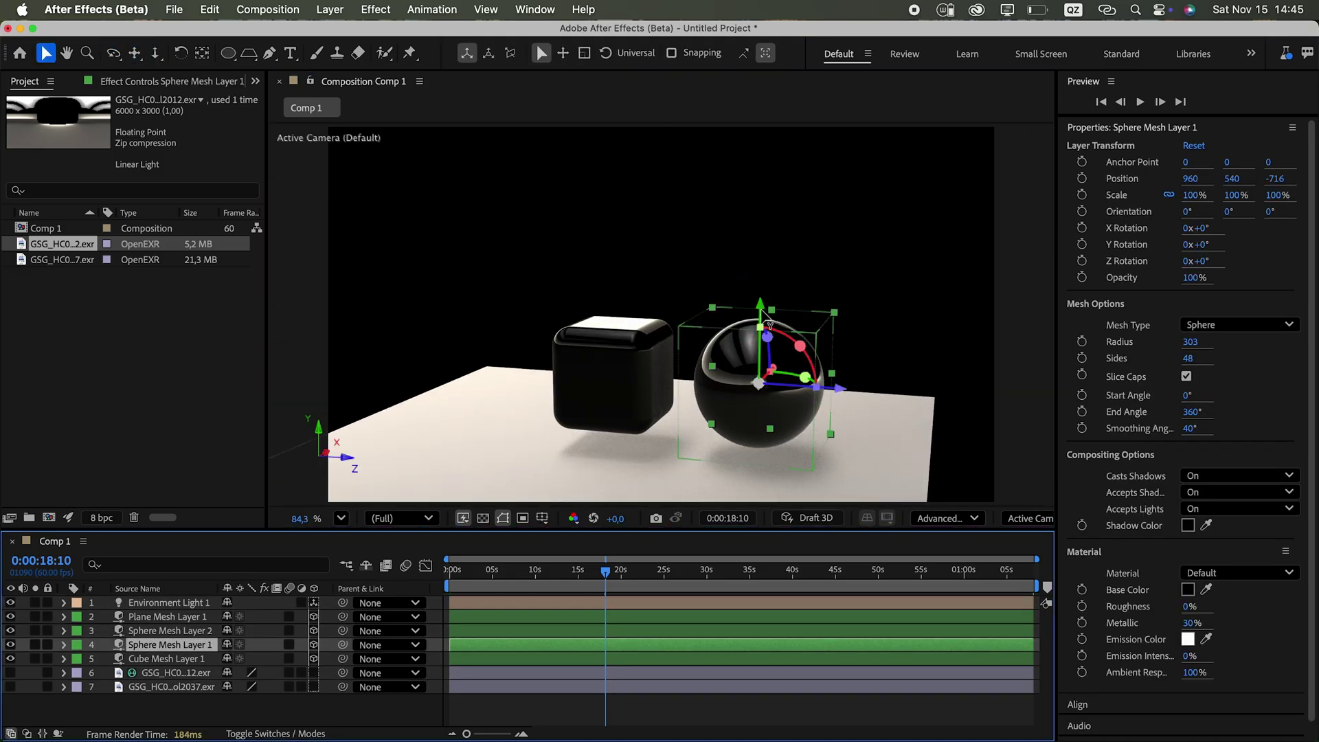
{"action": "left_click_drag", "start_coordinate": [767, 318], "coordinate": [702, 179]}
Turn the duplicated sphere into a cone with height 500, then add a full-frame ellipse shape layer
{"action": "left_click", "coordinate": [1083, 323]}
{"action": "left_click", "coordinate": [1262, 433]}
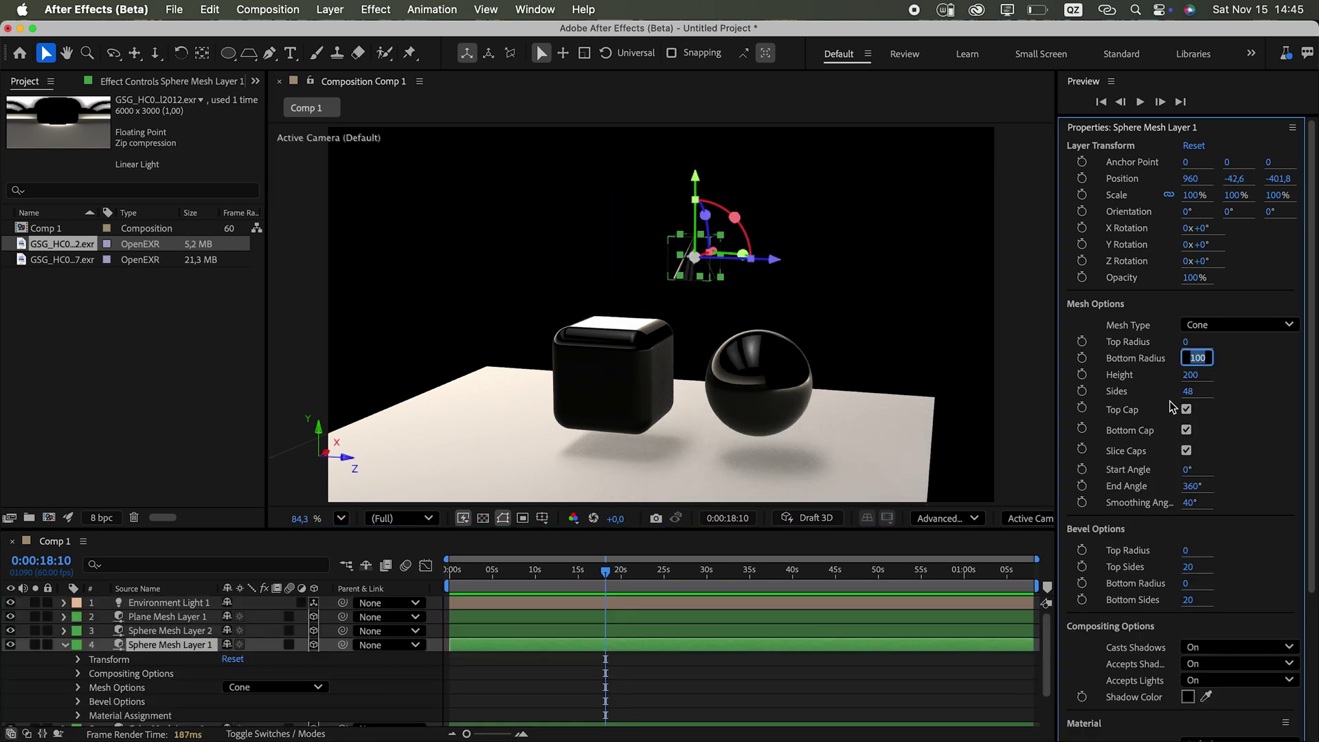
{"action": "key", "text": "c"}
{"action": "left_click_drag", "start_coordinate": [801, 206], "coordinate": [801, 158]}
{"action": "left_click", "coordinate": [1196, 375]}
{"action": "type", "text": "50"}
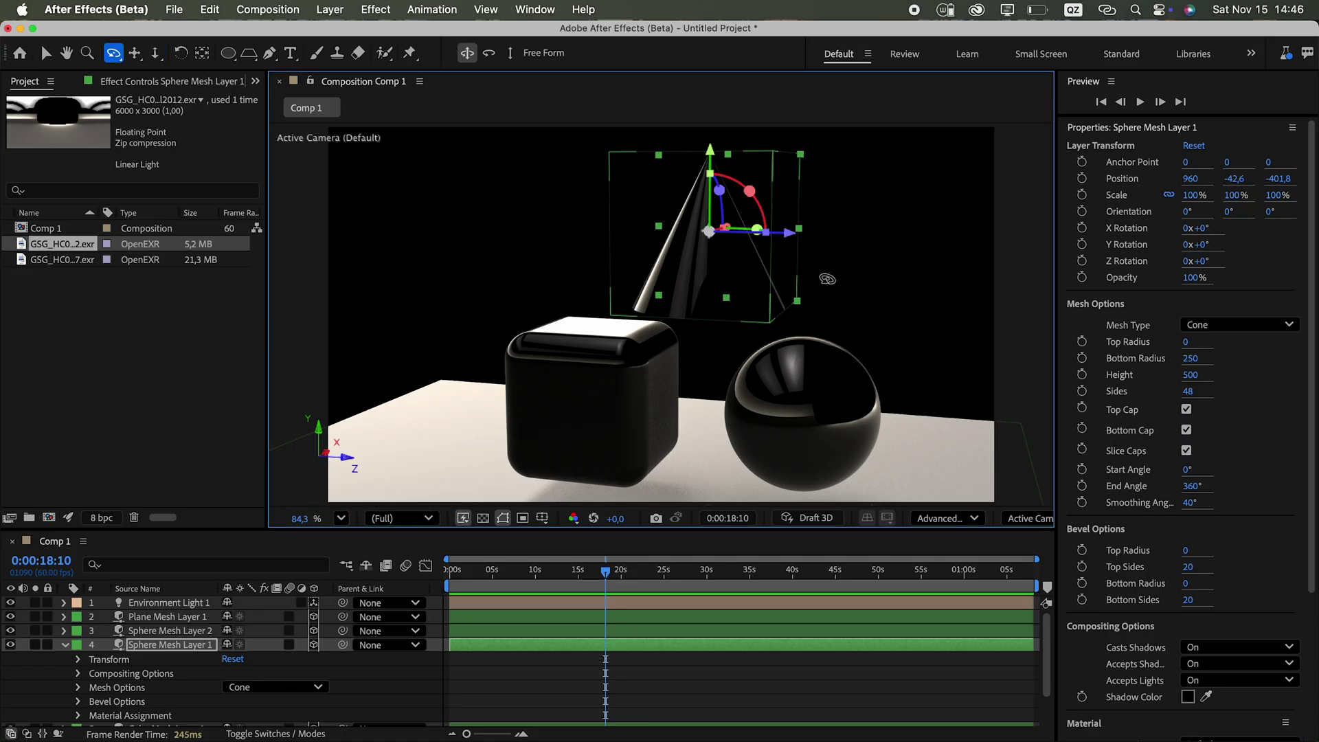
{"action": "double_click", "coordinate": [228, 53]}
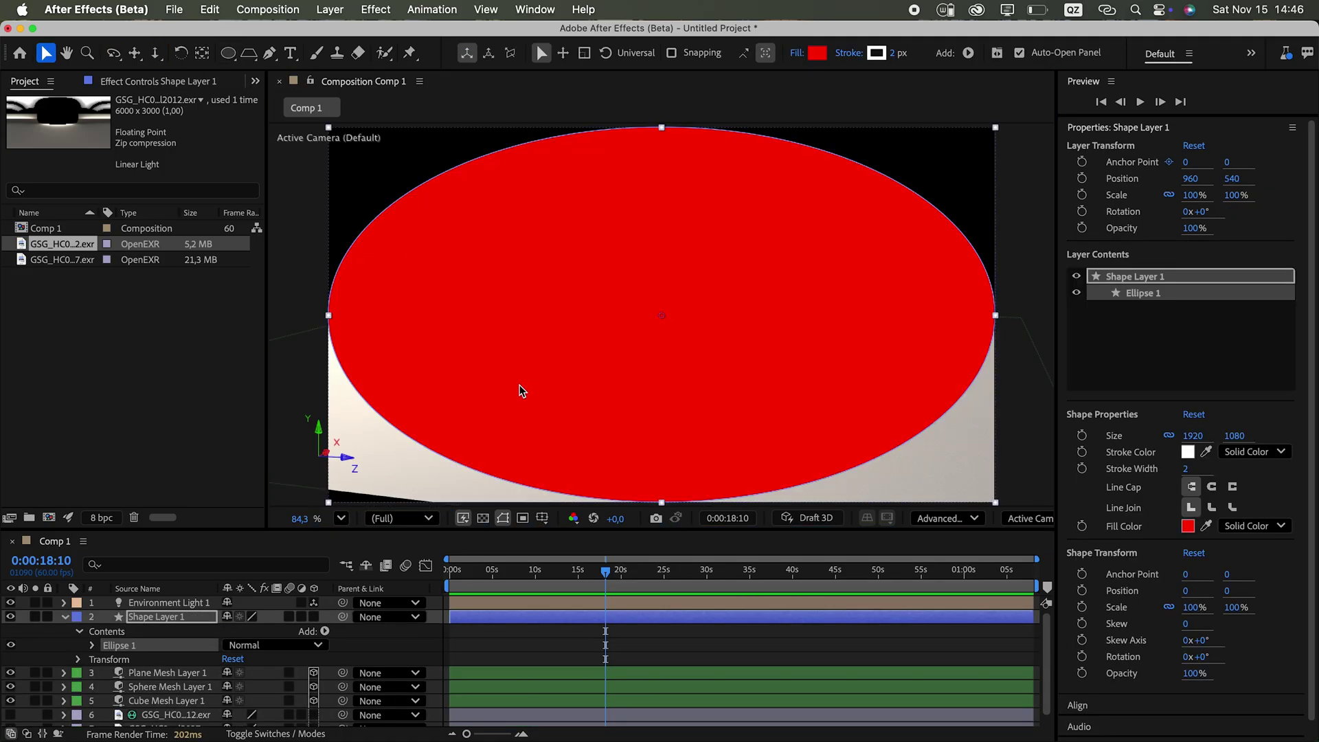
Undo the ellipse and add a white solid layer at the bottom of the layer stack
{"action": "key", "text": "super+z"}
{"action": "left_click", "coordinate": [330, 9]}
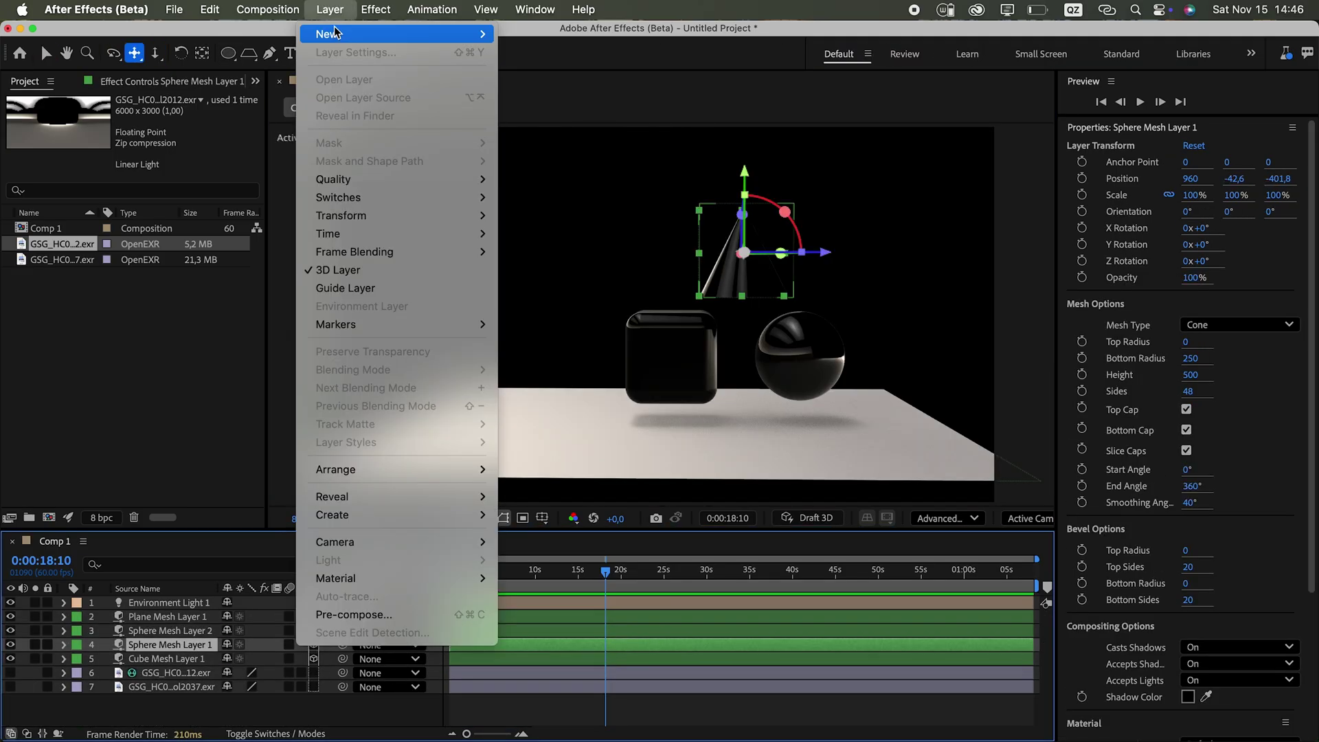
{"action": "mouse_move", "coordinate": [352, 36]}
{"action": "left_click", "coordinate": [586, 61]}
{"action": "left_click", "coordinate": [650, 514]}
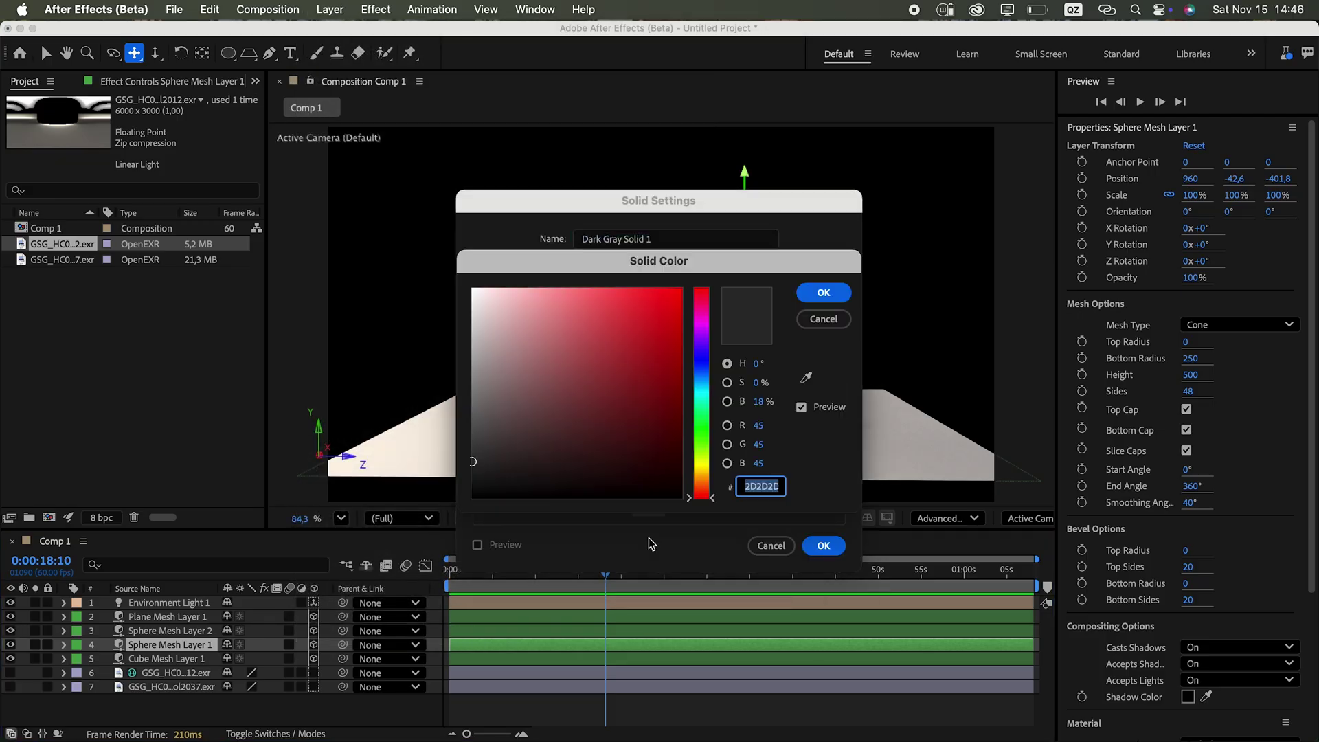
{"action": "left_click", "coordinate": [824, 292]}
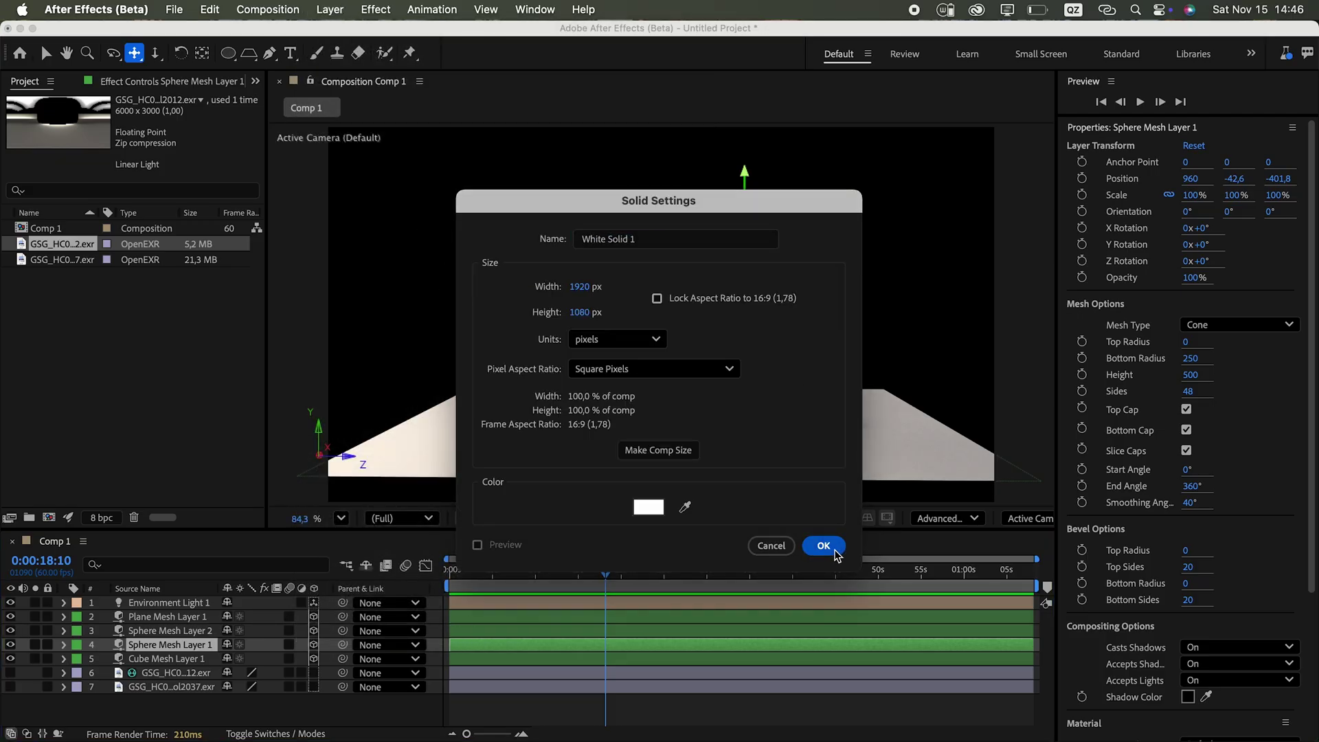
{"action": "left_click", "coordinate": [824, 545]}
{"action": "left_click_drag", "start_coordinate": [222, 702], "coordinate": [221, 705]}
Hide the floor plane and add a cylinder mesh to serve as the curved backdrop
{"action": "left_click", "coordinate": [11, 616]}
{"action": "left_click_drag", "start_coordinate": [249, 53], "coordinate": [382, 83]}
{"action": "left_click", "coordinate": [322, 144]}
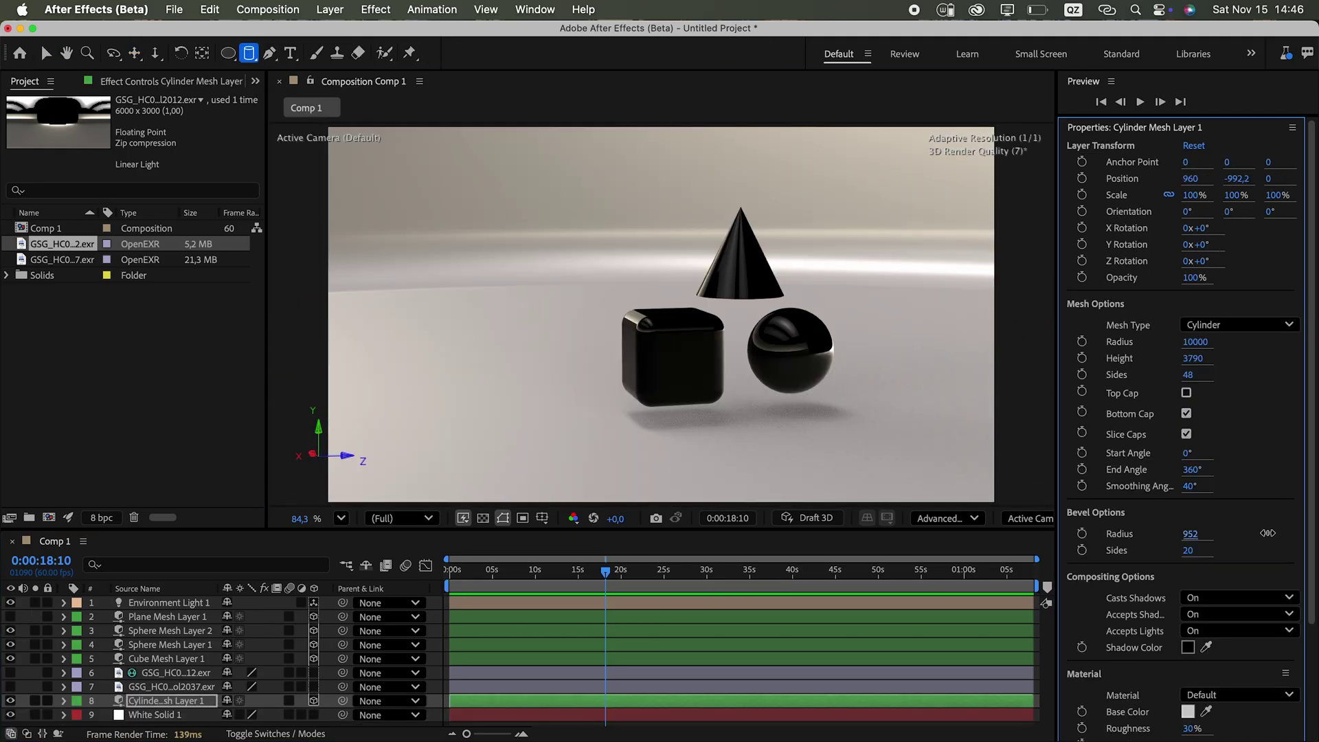
{"action": "scroll", "coordinate": [1158, 602], "scroll_direction": "down", "scroll_amount": 5}
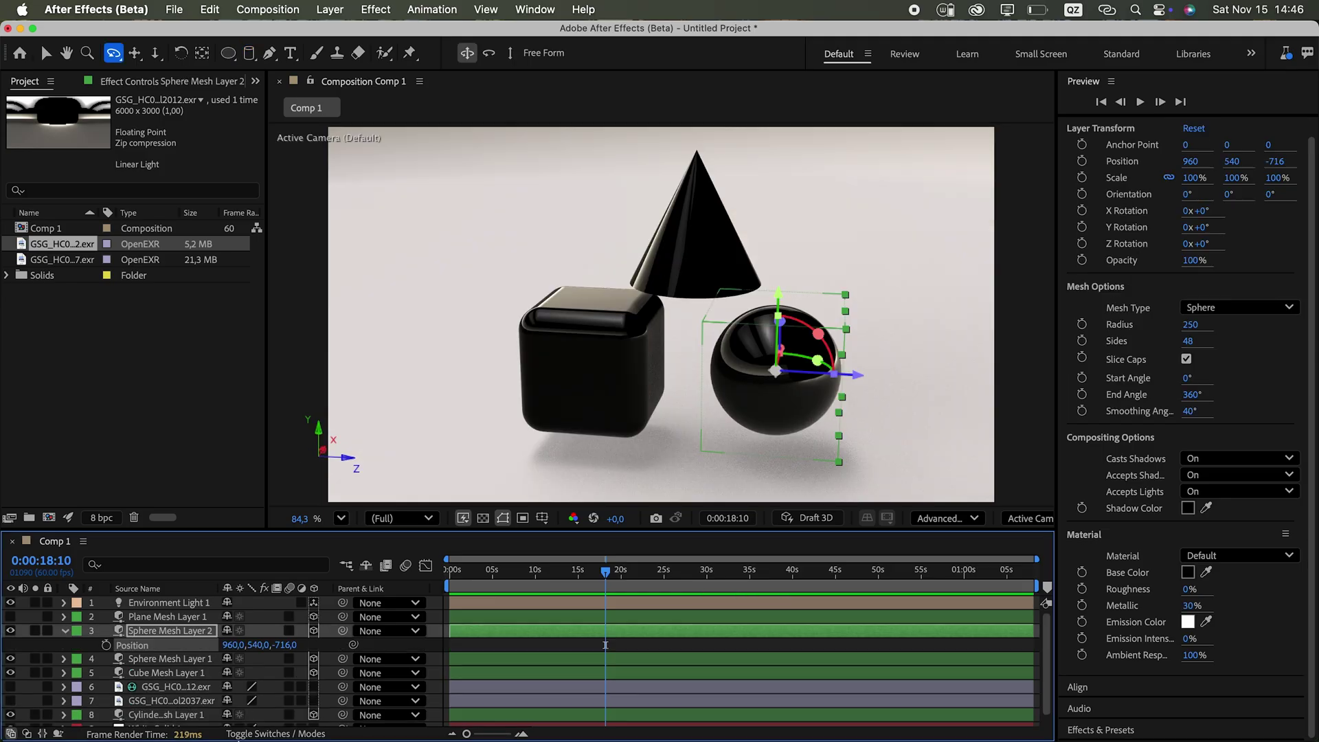
Add the expression wiggle(5,2) to Sphere Mesh Layer 2's Position
{"action": "left_click", "coordinate": [106, 645], "text": "alt"}
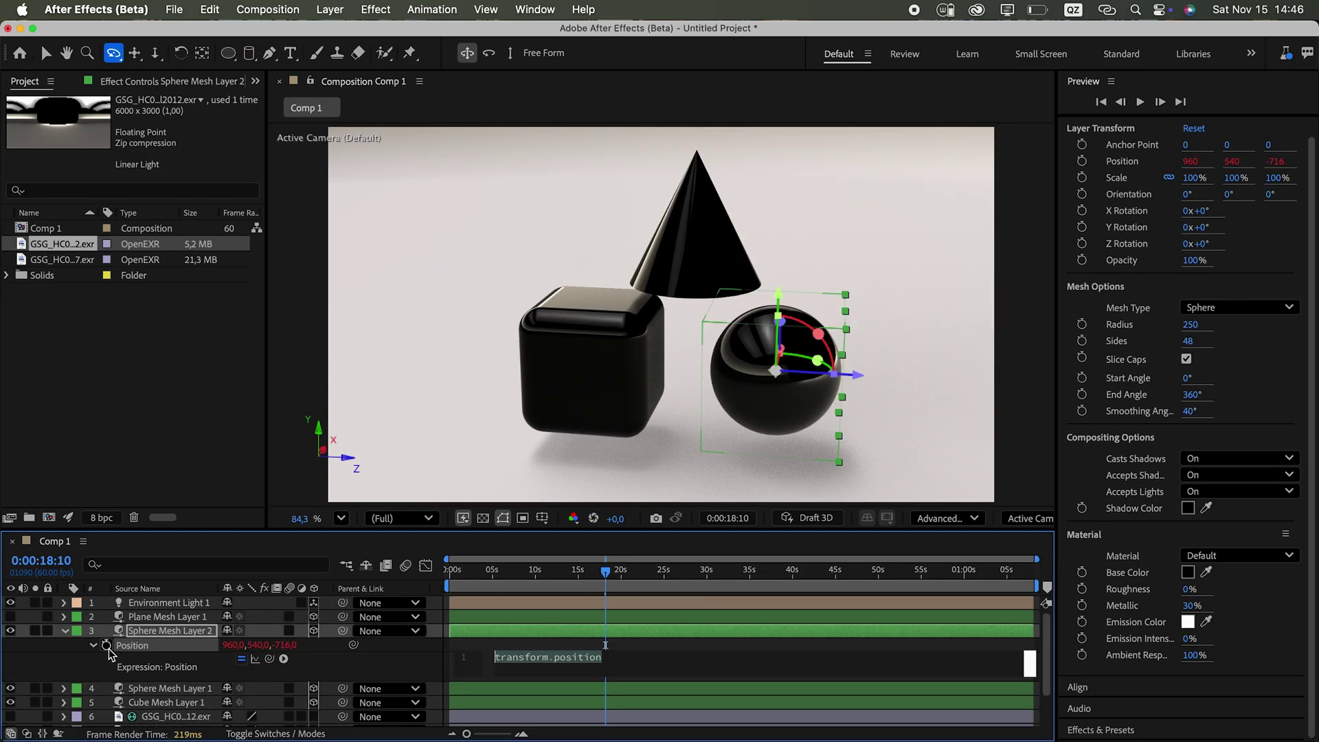
{"action": "type", "text": "wiggle(5,2"}
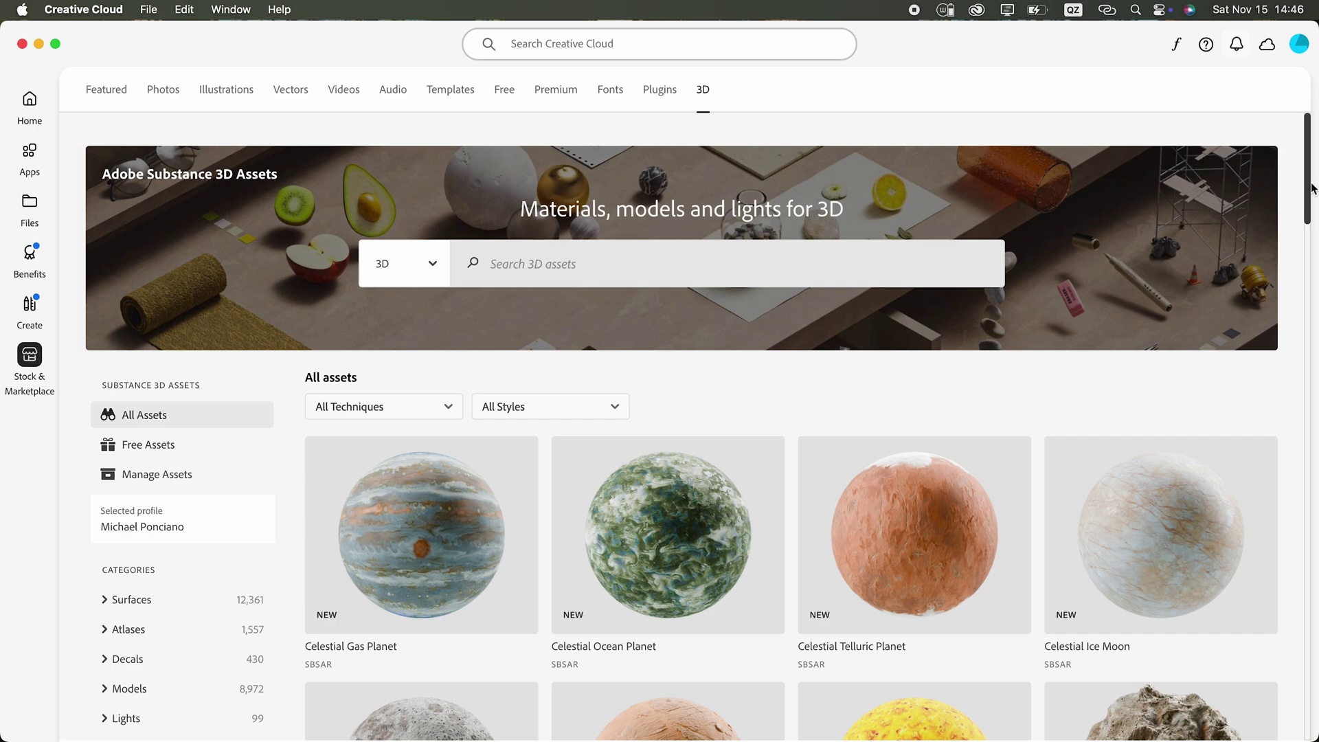
Scroll the free 3D assets and download the Cotton Rich Tricotine Weave Front Side material
{"action": "scroll", "coordinate": [1313, 184], "scroll_direction": "down", "scroll_amount": 5}
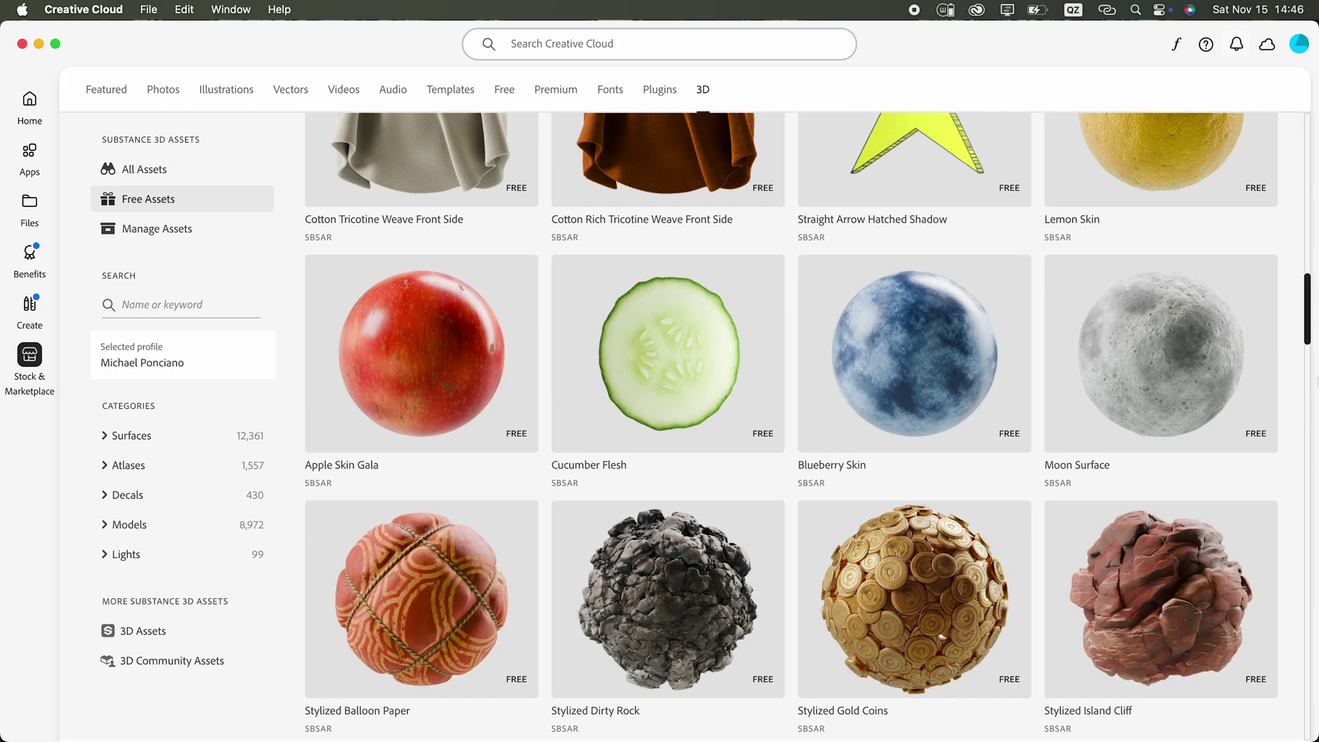
{"action": "scroll", "coordinate": [1312, 353], "scroll_direction": "down", "scroll_amount": 5}
{"action": "scroll", "coordinate": [1312, 352], "scroll_direction": "up", "scroll_amount": 8}
{"action": "left_click", "coordinate": [634, 480]}
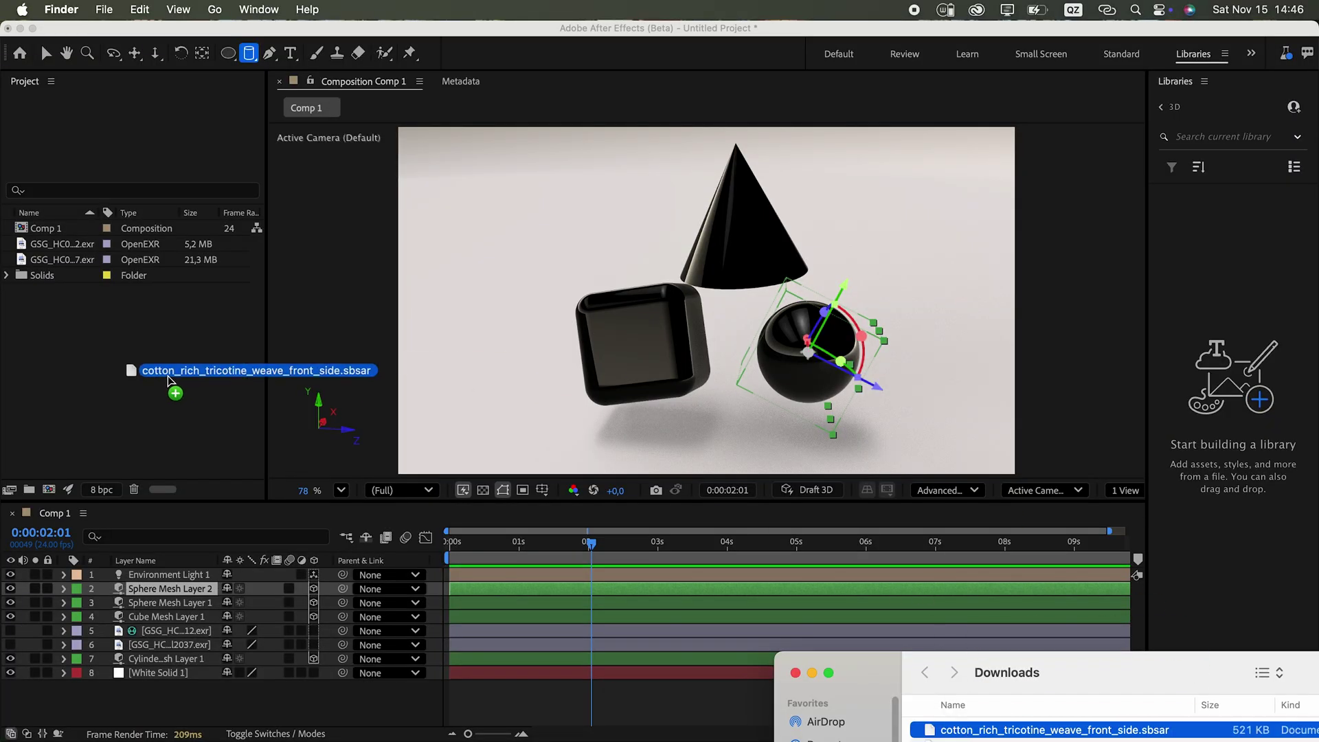
Import the cotton tricotine .sbsar, apply it to the sphere, and set its Cotton Color to black
{"action": "left_click_drag", "start_coordinate": [168, 380], "coordinate": [175, 377]}
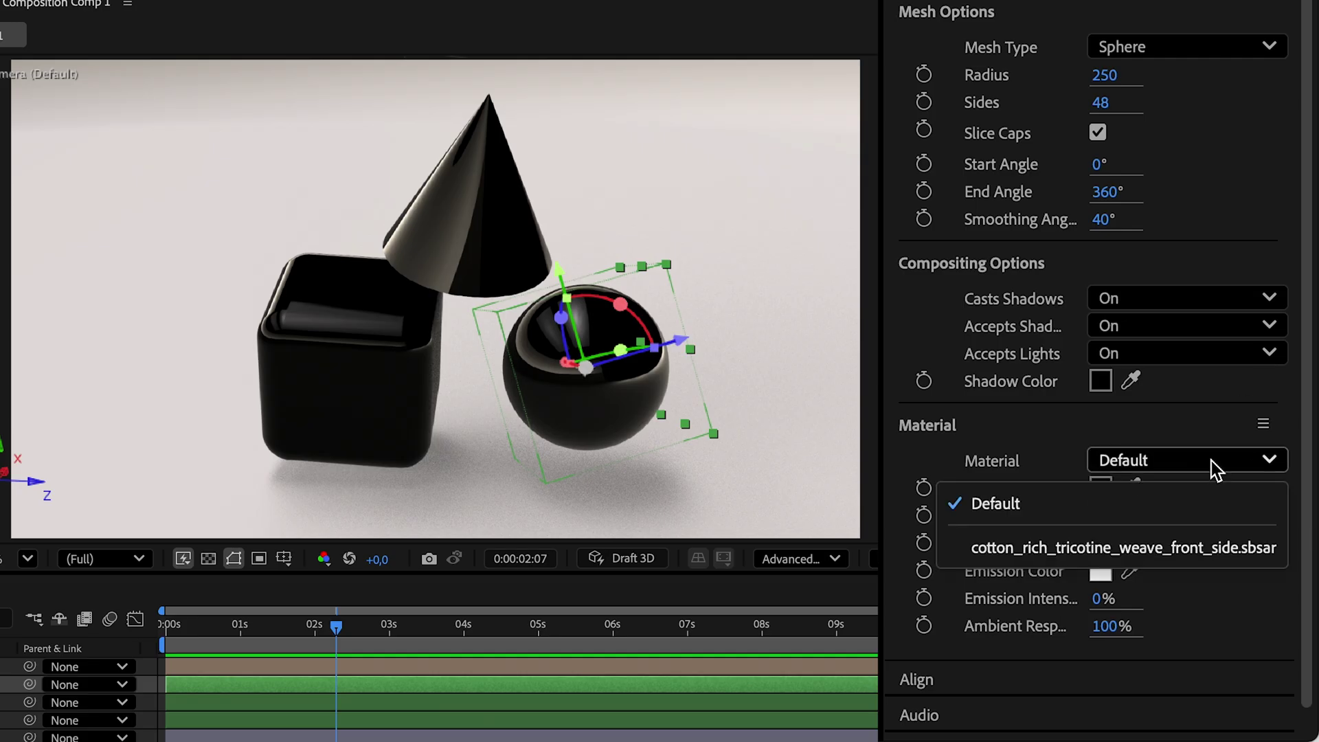
{"action": "left_click", "coordinate": [1210, 548]}
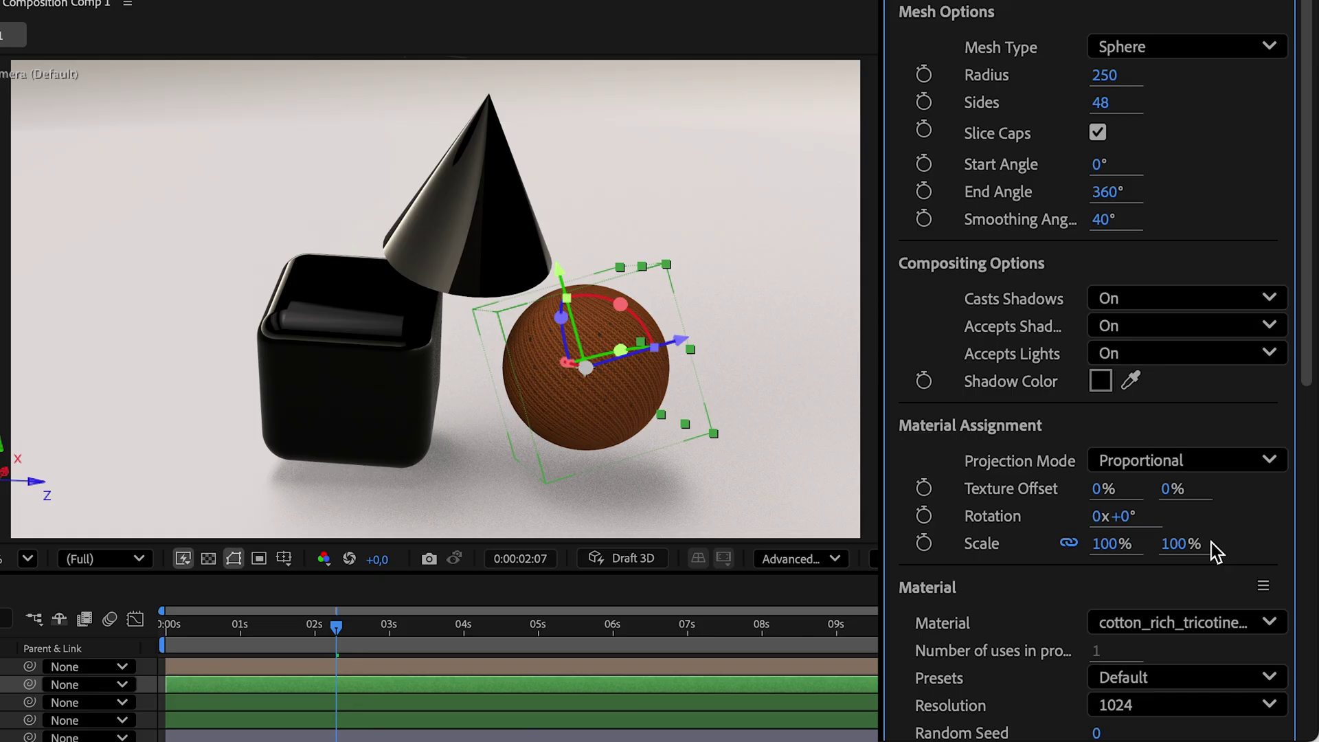
{"action": "scroll", "coordinate": [1211, 550], "scroll_direction": "down", "scroll_amount": 5}
{"action": "scroll", "coordinate": [653, 266], "scroll_direction": "up", "scroll_amount": 5}
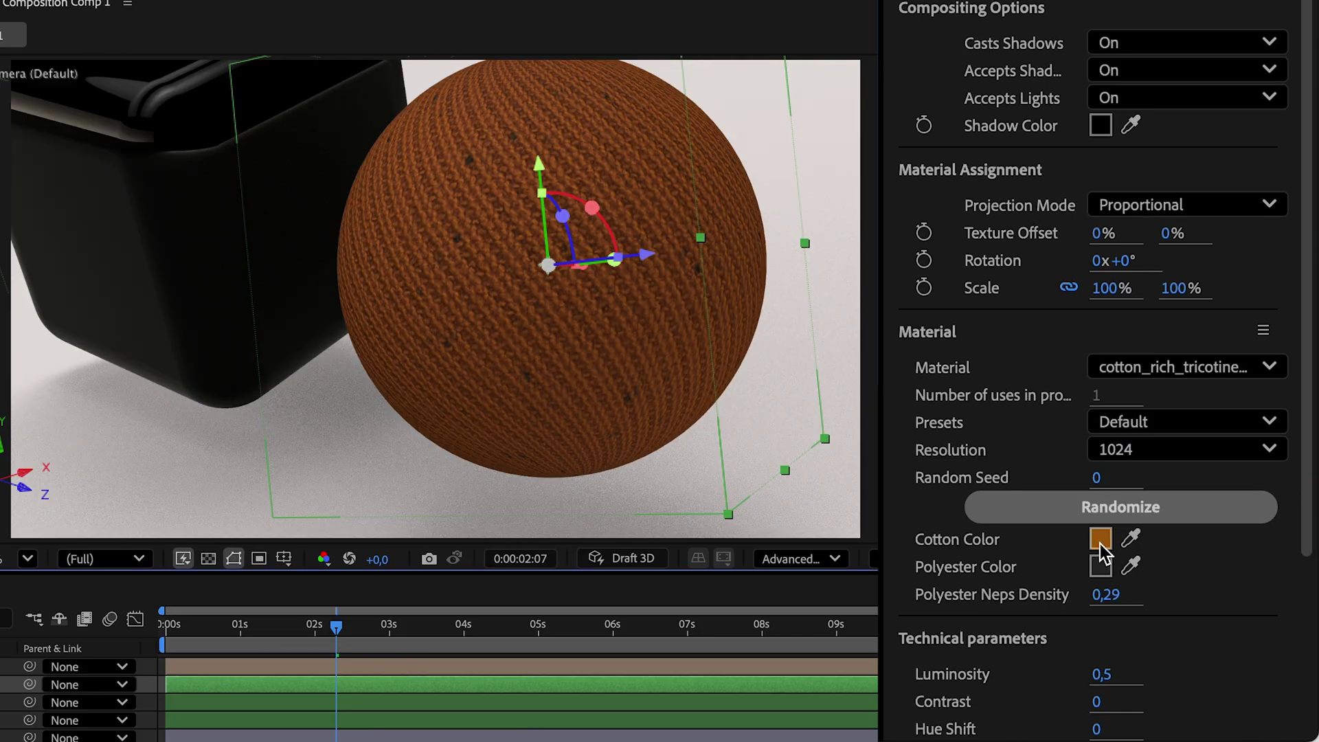
{"action": "left_click", "coordinate": [1101, 540]}
{"action": "left_click_drag", "start_coordinate": [200, 530], "coordinate": [196, 552]}
{"action": "left_click", "coordinate": [643, 270]}
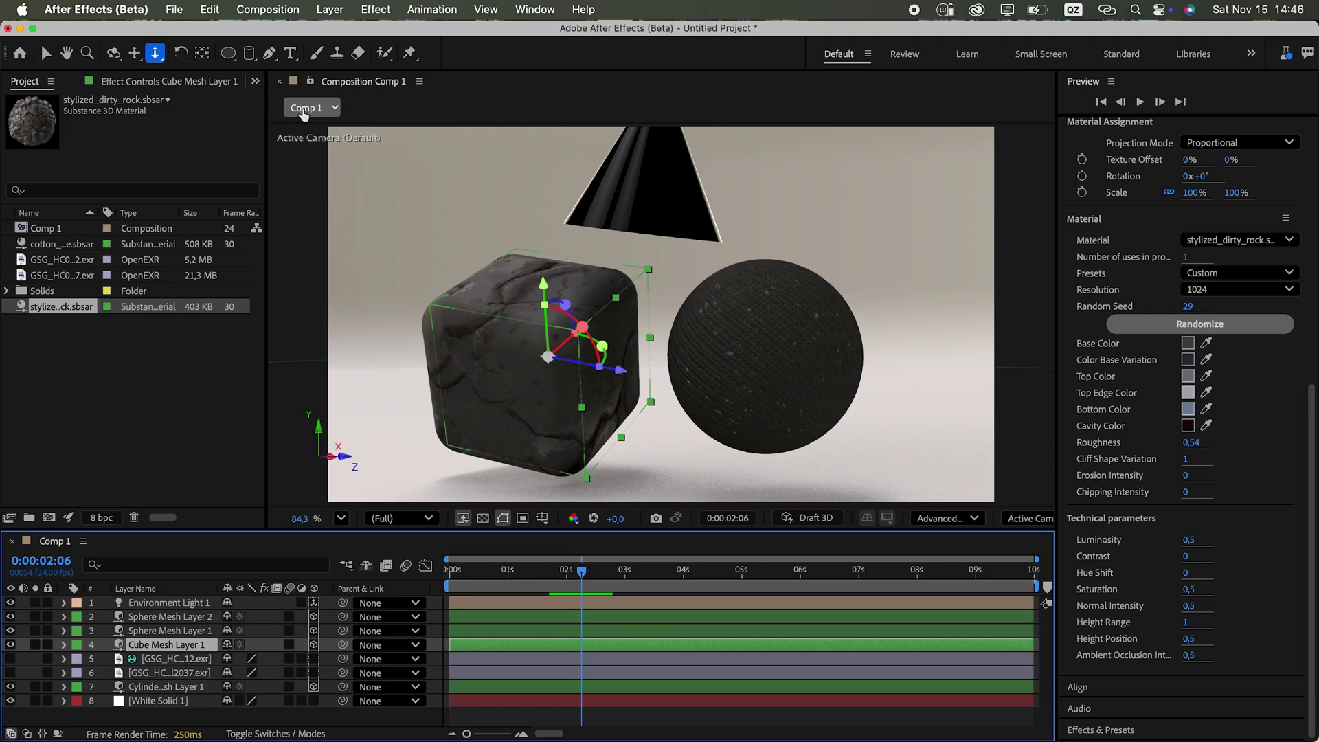
Add a new black solid layer to the composition
{"action": "left_click", "coordinate": [375, 9]}
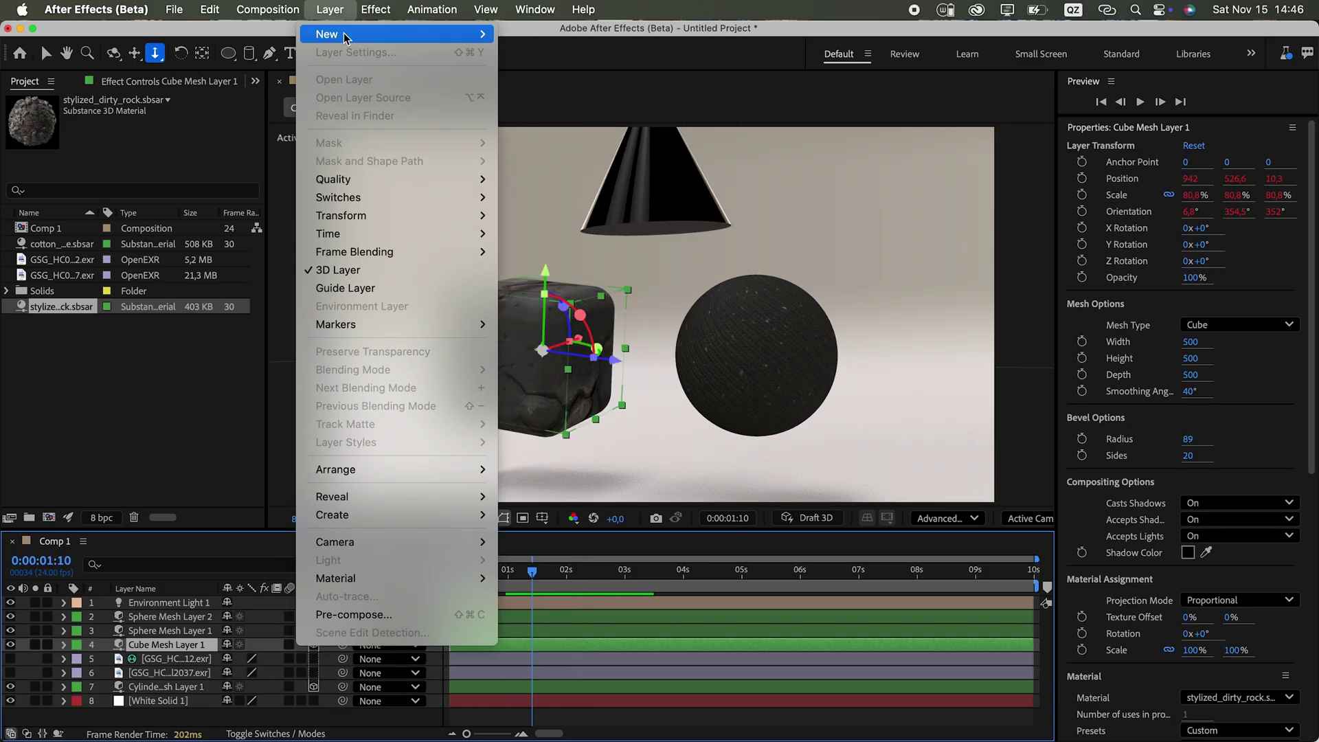
{"action": "mouse_move", "coordinate": [408, 37]}
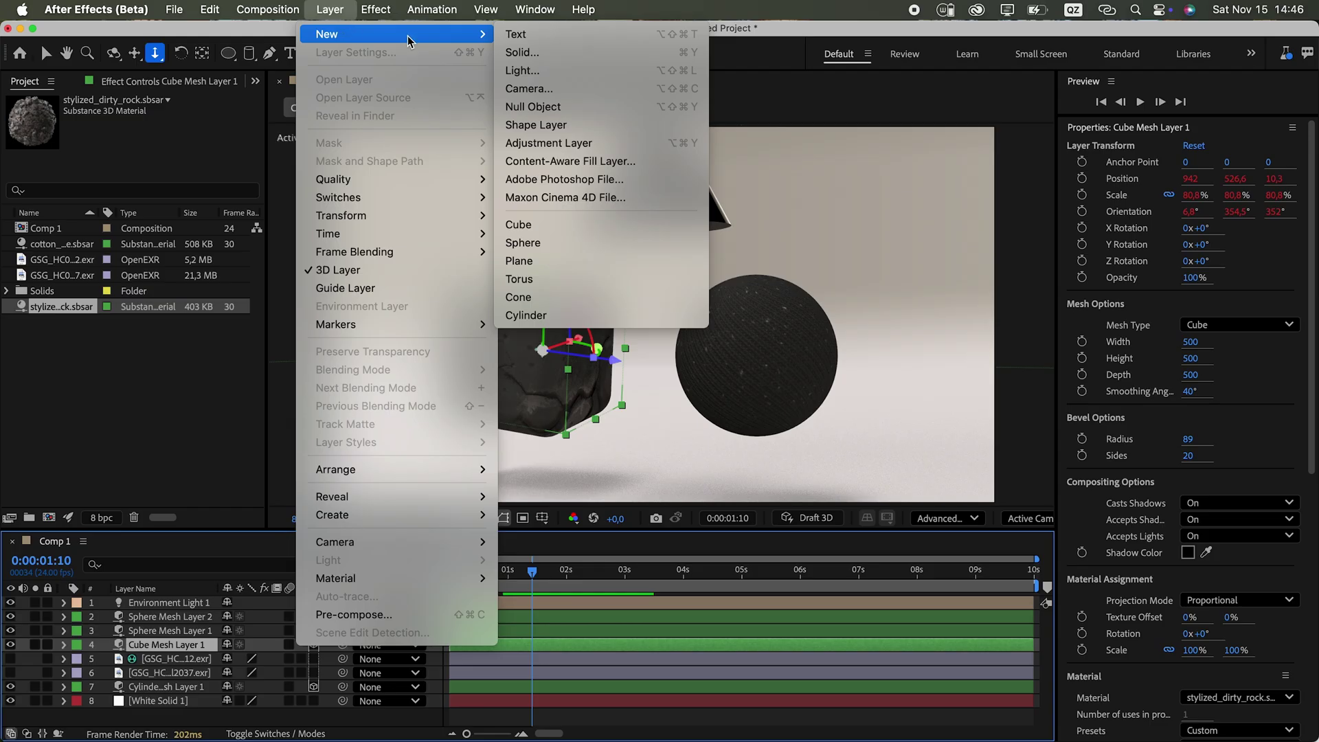
{"action": "left_click", "coordinate": [562, 55]}
{"action": "left_click", "coordinate": [823, 546]}
Apply CC Composite with the Cube as top layer and the Copy transfer mode
{"action": "key", "text": "super+5"}
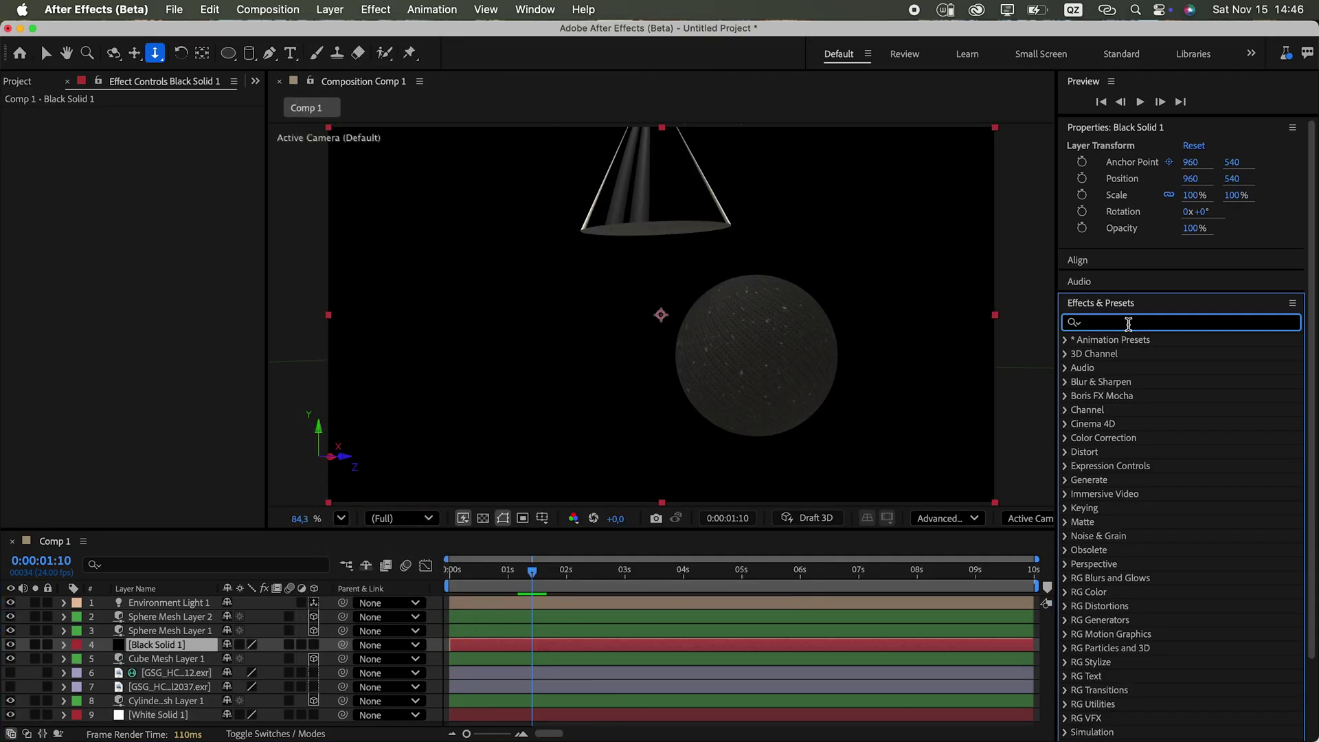
{"action": "type", "text": "cc comp"}
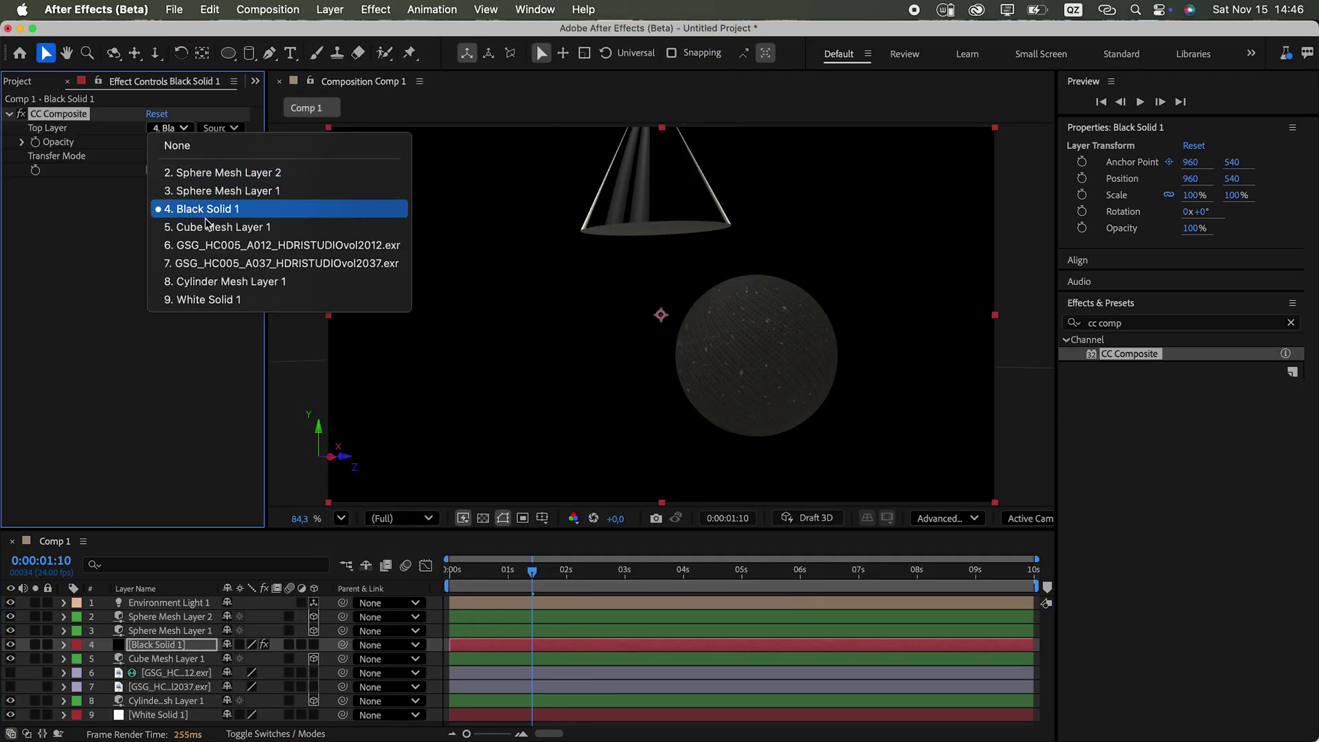
{"action": "left_click", "coordinate": [200, 241]}
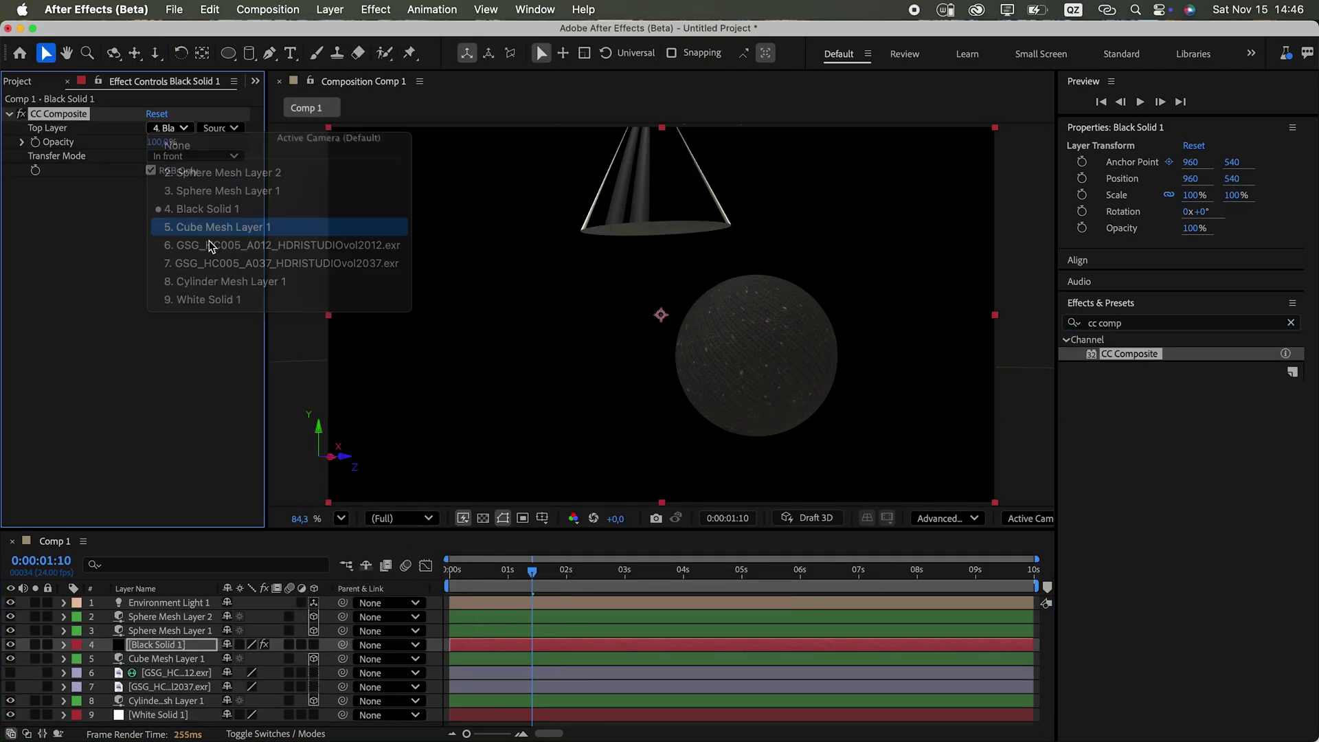
{"action": "left_click", "coordinate": [207, 156]}
{"action": "left_click", "coordinate": [177, 62]}
Apply Colorama with the Golden 1 preset to the black solid, and give the sphere steel_polished.sbsar
{"action": "key", "text": "super+5"}
{"action": "type", "text": "coloram"}
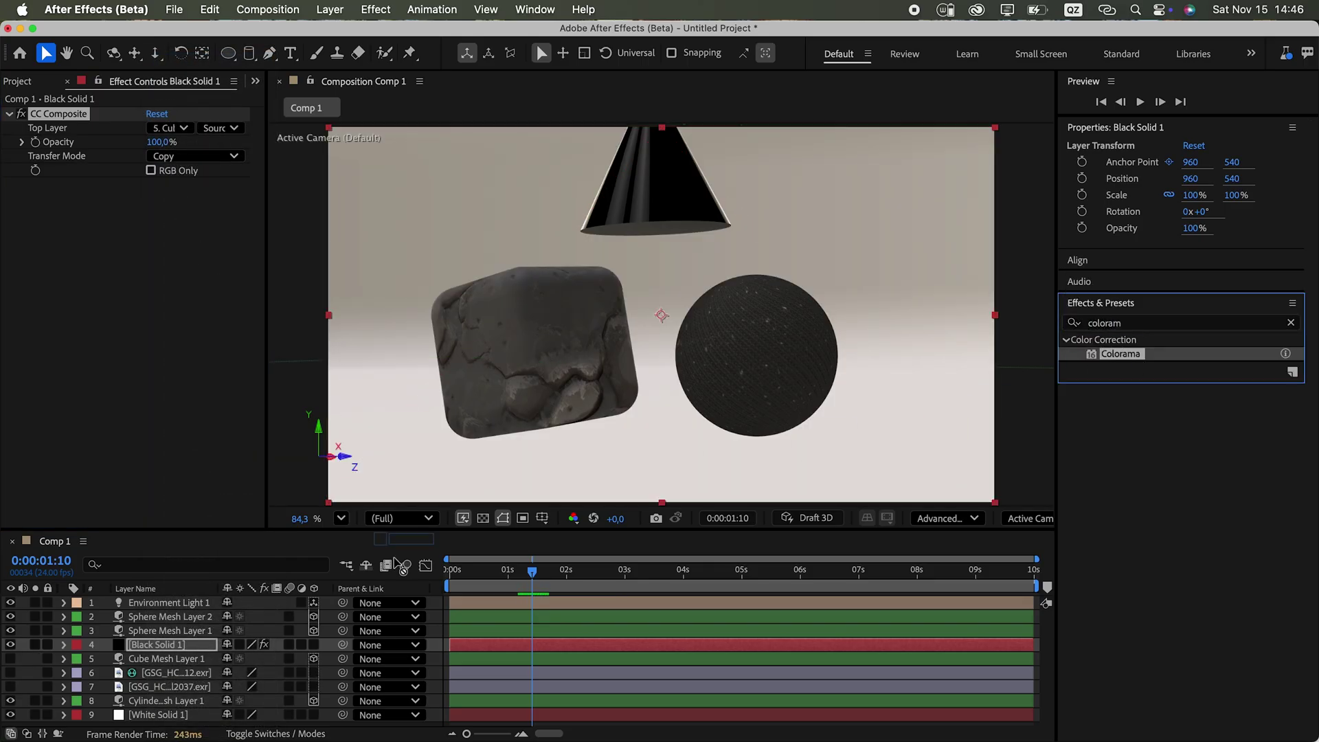
{"action": "left_click_drag", "start_coordinate": [397, 564], "coordinate": [199, 645]}
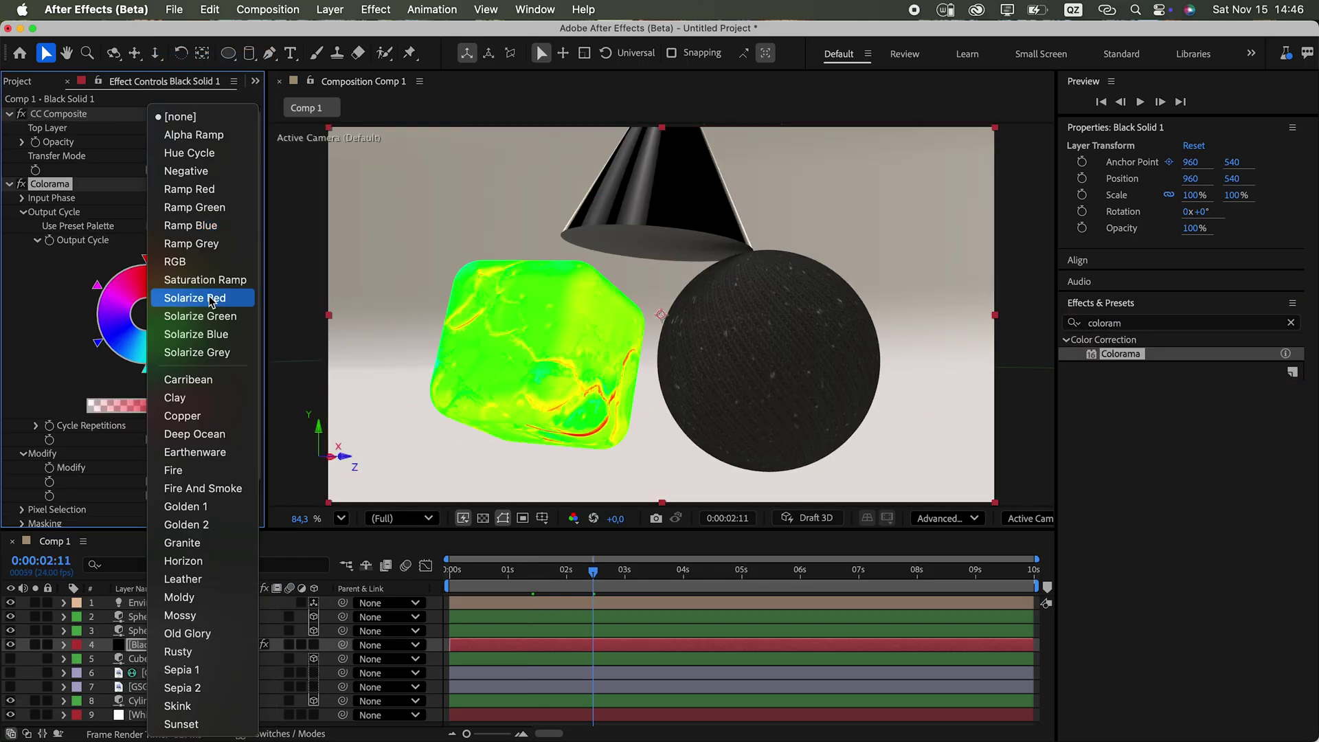
{"action": "left_click", "coordinate": [220, 510]}
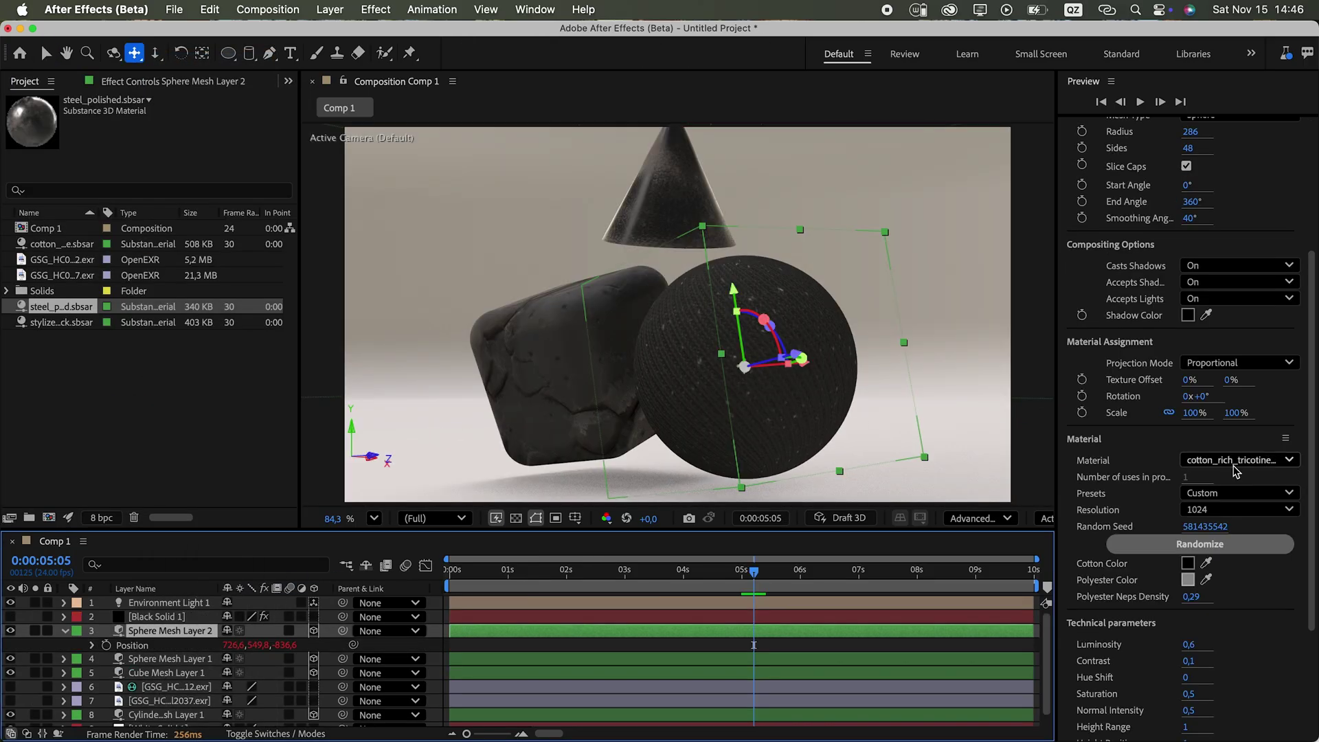
{"action": "left_click", "coordinate": [1235, 462]}
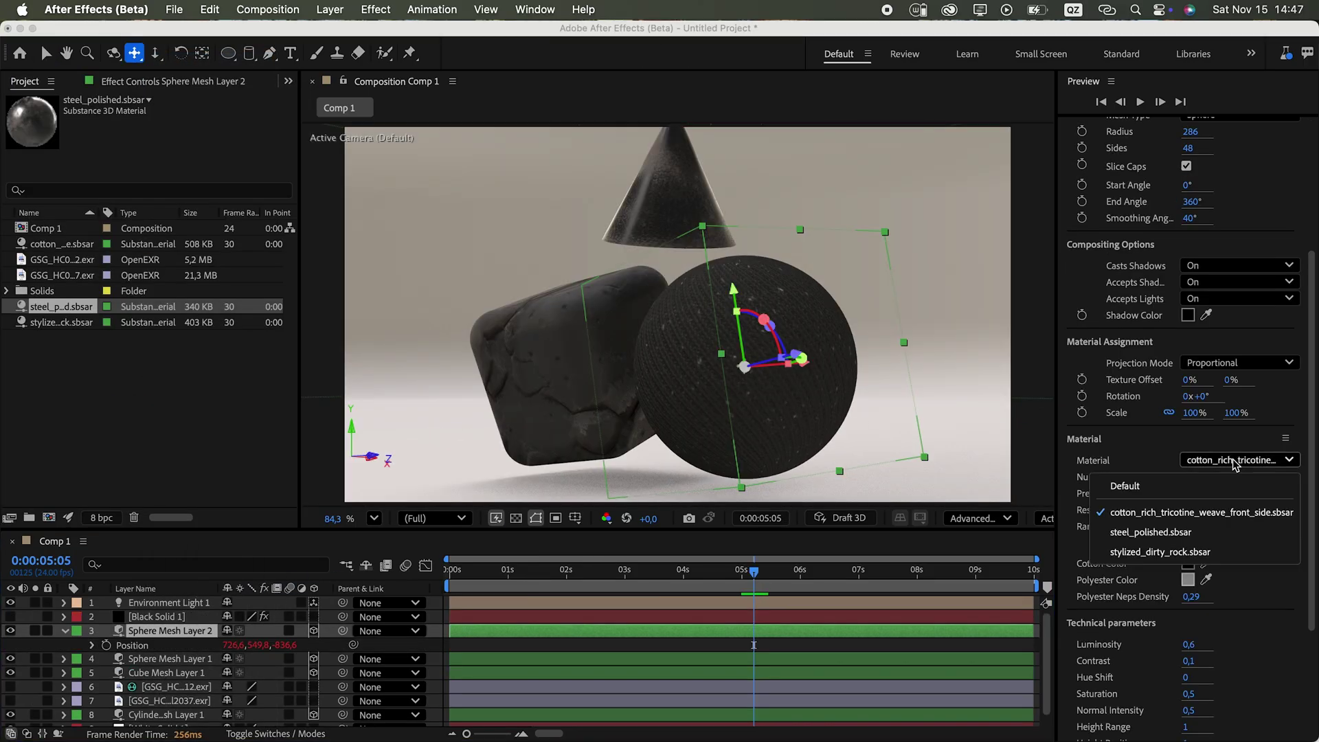
{"action": "left_click", "coordinate": [1153, 533]}
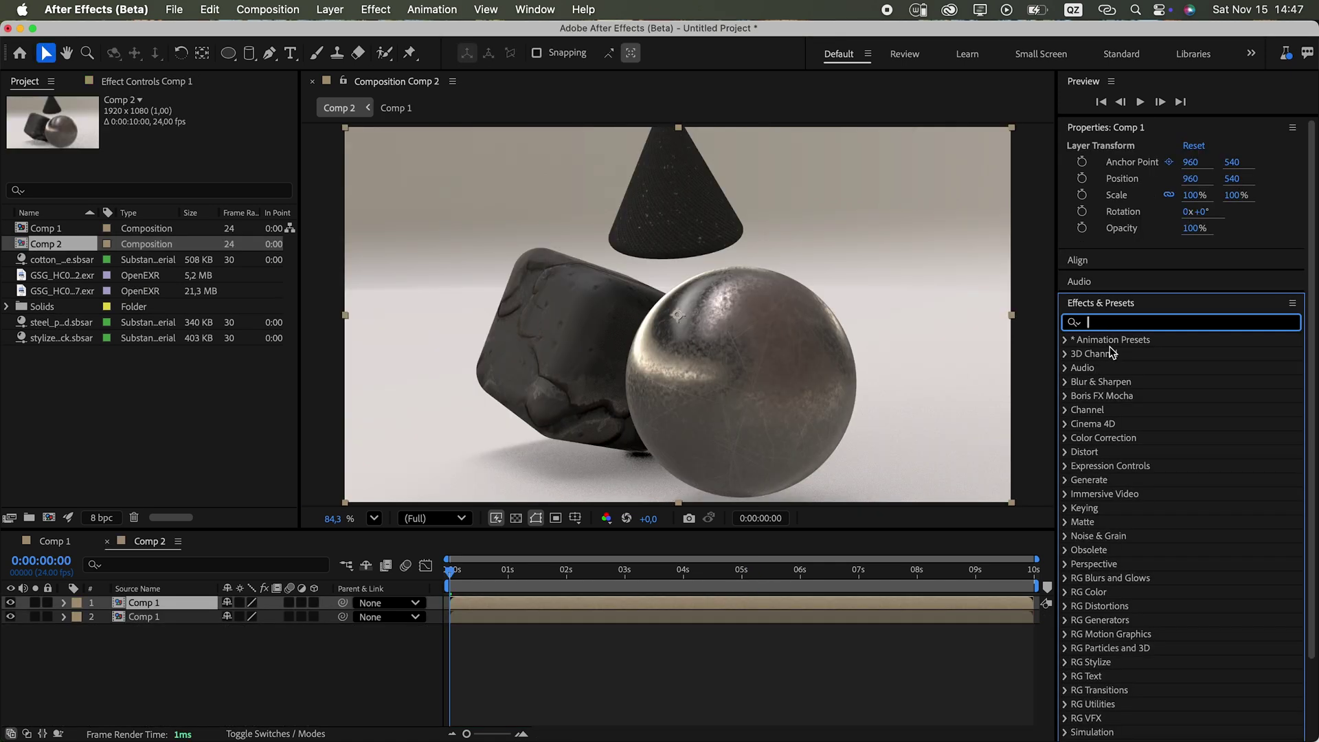
Apply 3D Channel Extract and FL Depth Of Field to the scene layer, focusing on the sphere
{"action": "type", "text": "extra"}
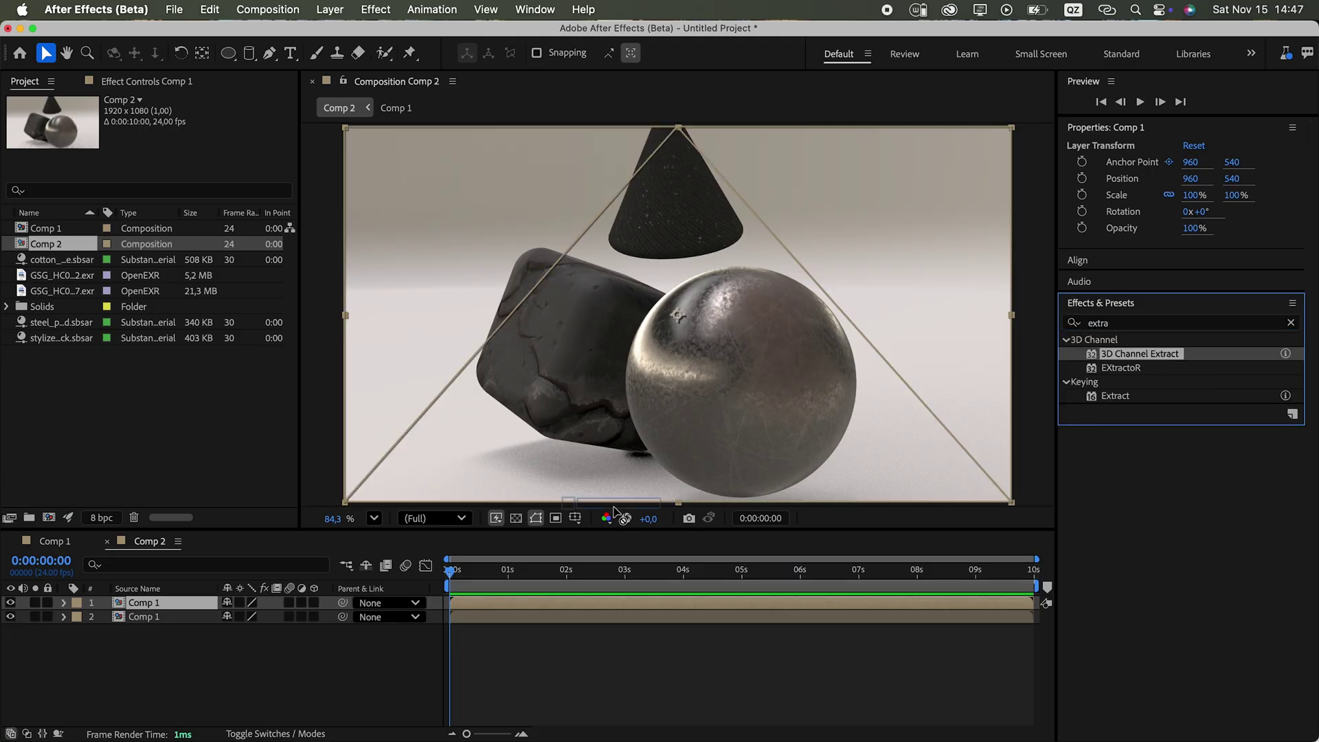
{"action": "left_click_drag", "start_coordinate": [575, 601], "coordinate": [576, 603]}
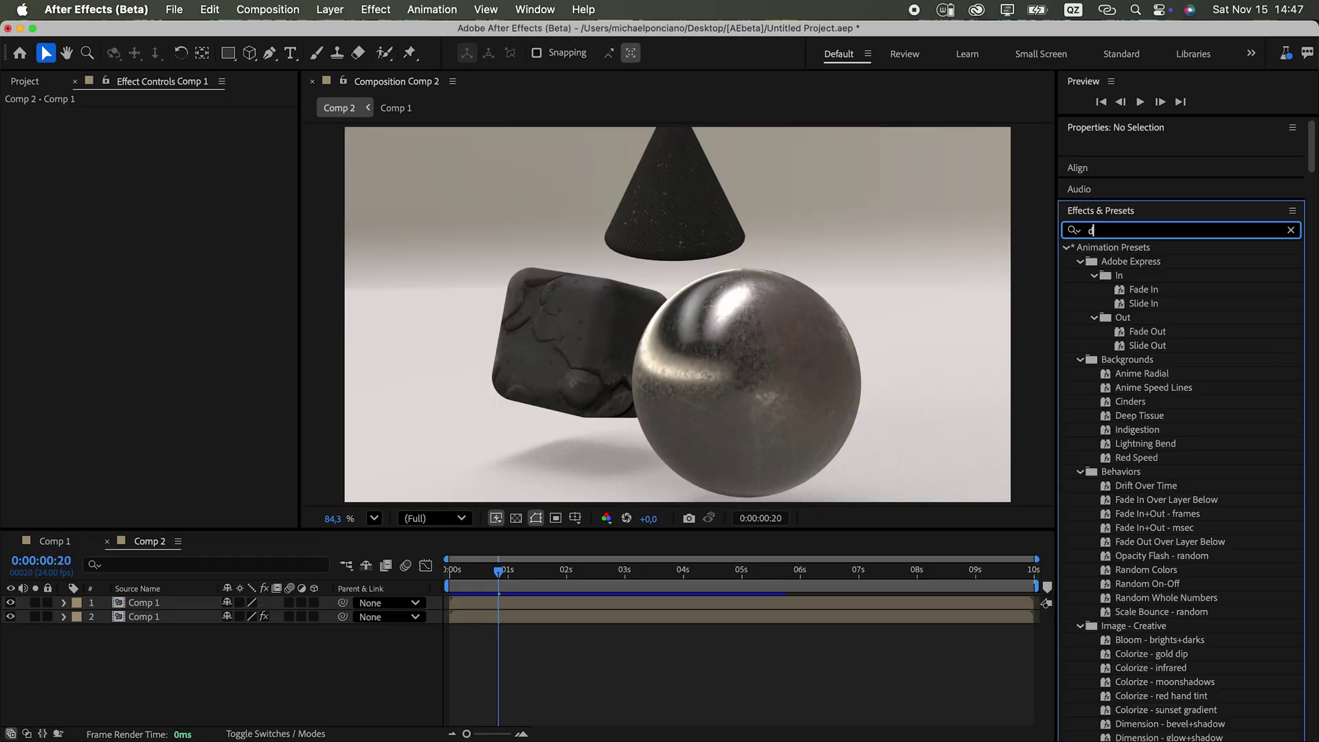
{"action": "type", "text": "depth"}
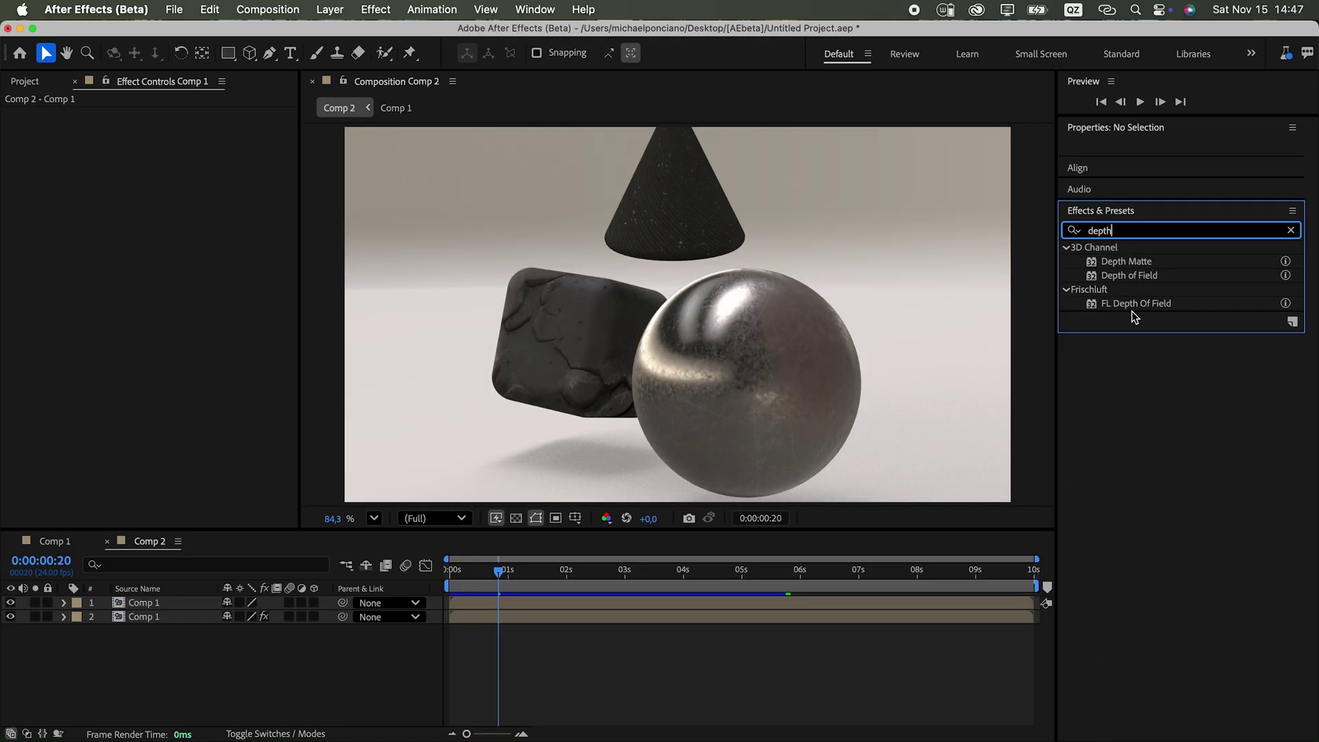
{"action": "left_click_drag", "start_coordinate": [1132, 308], "coordinate": [627, 550]}
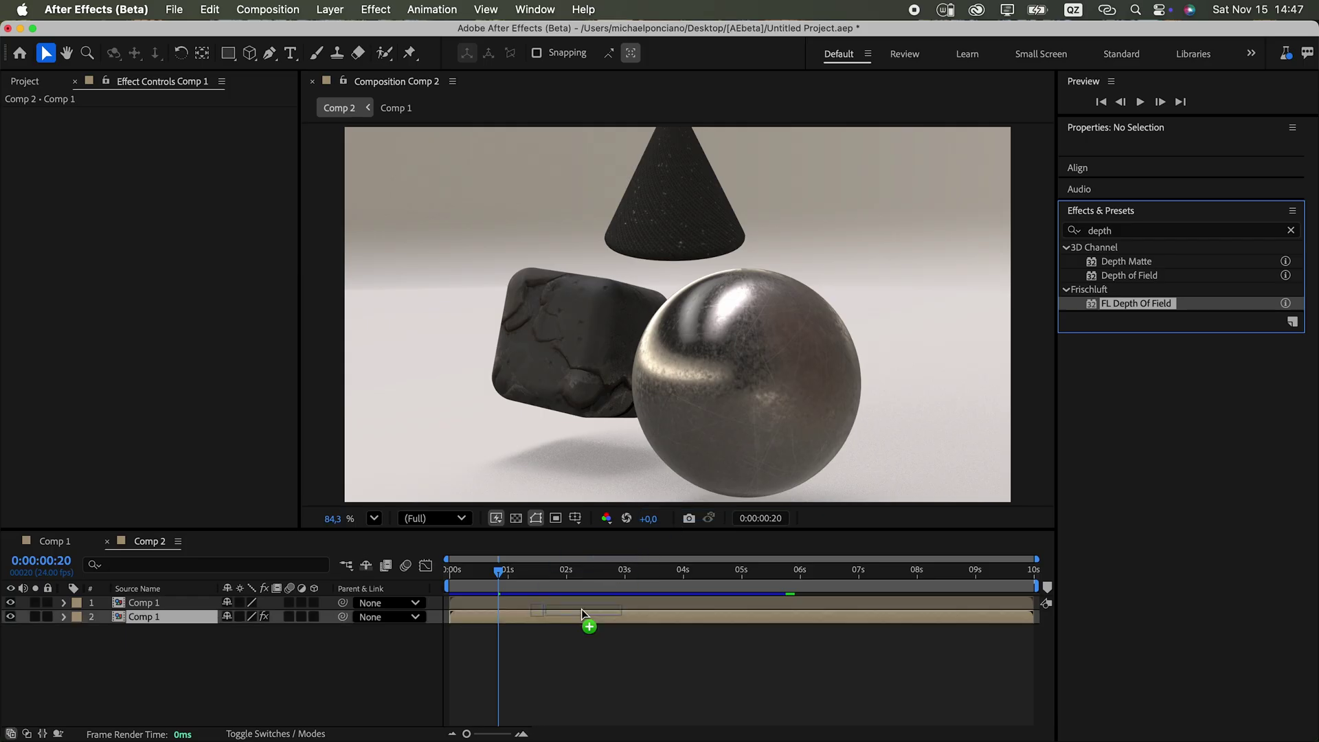
{"action": "left_click_drag", "start_coordinate": [581, 609], "coordinate": [581, 604]}
{"action": "left_click", "coordinate": [692, 335]}
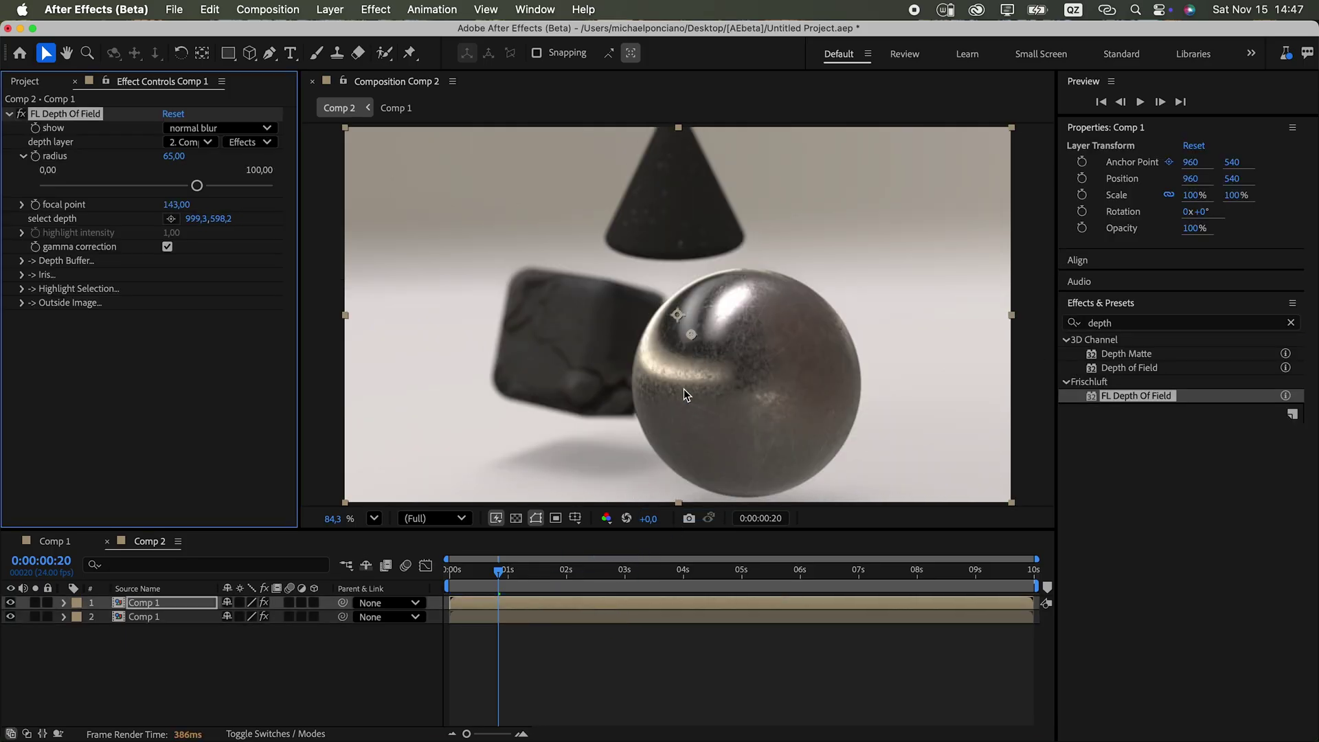
{"action": "left_click", "coordinate": [694, 336]}
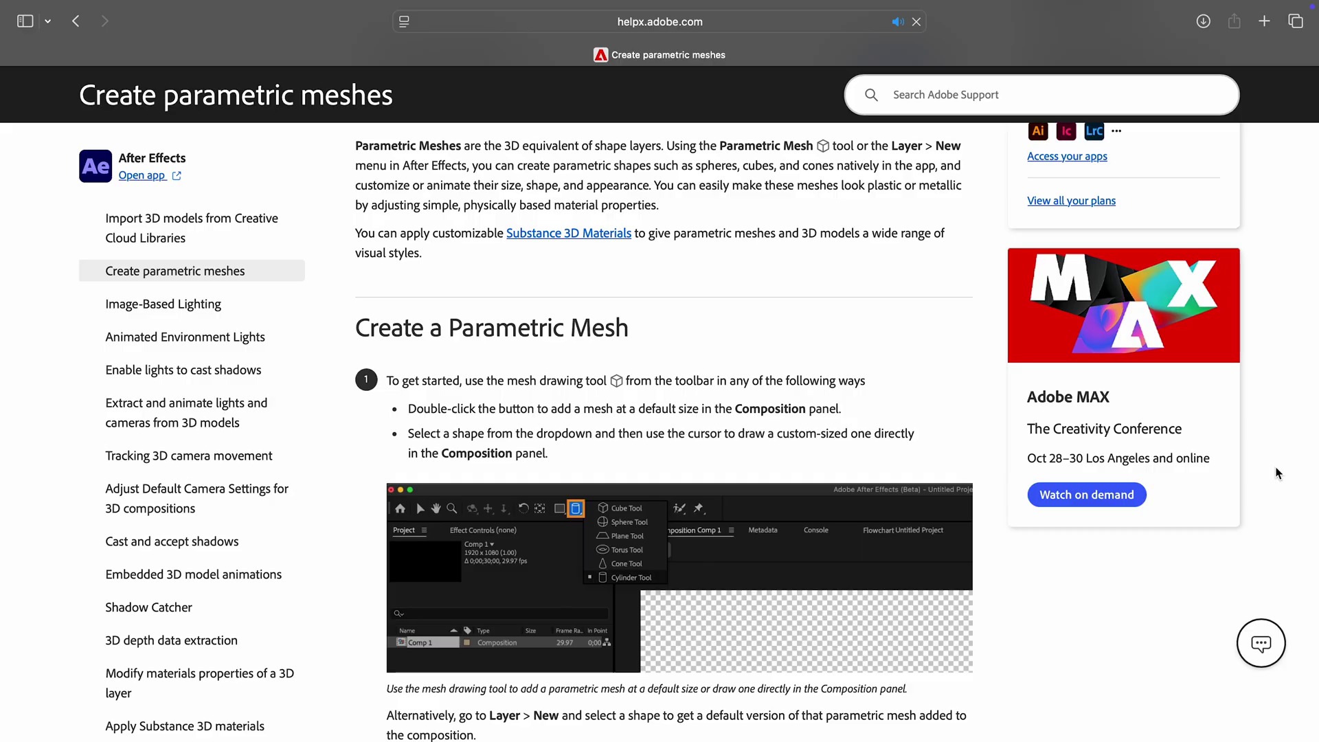
{"action": "scroll", "coordinate": [1278, 474], "scroll_direction": "down", "scroll_amount": 5}
{"action": "scroll", "coordinate": [1278, 474], "scroll_direction": "down", "scroll_amount": 10}
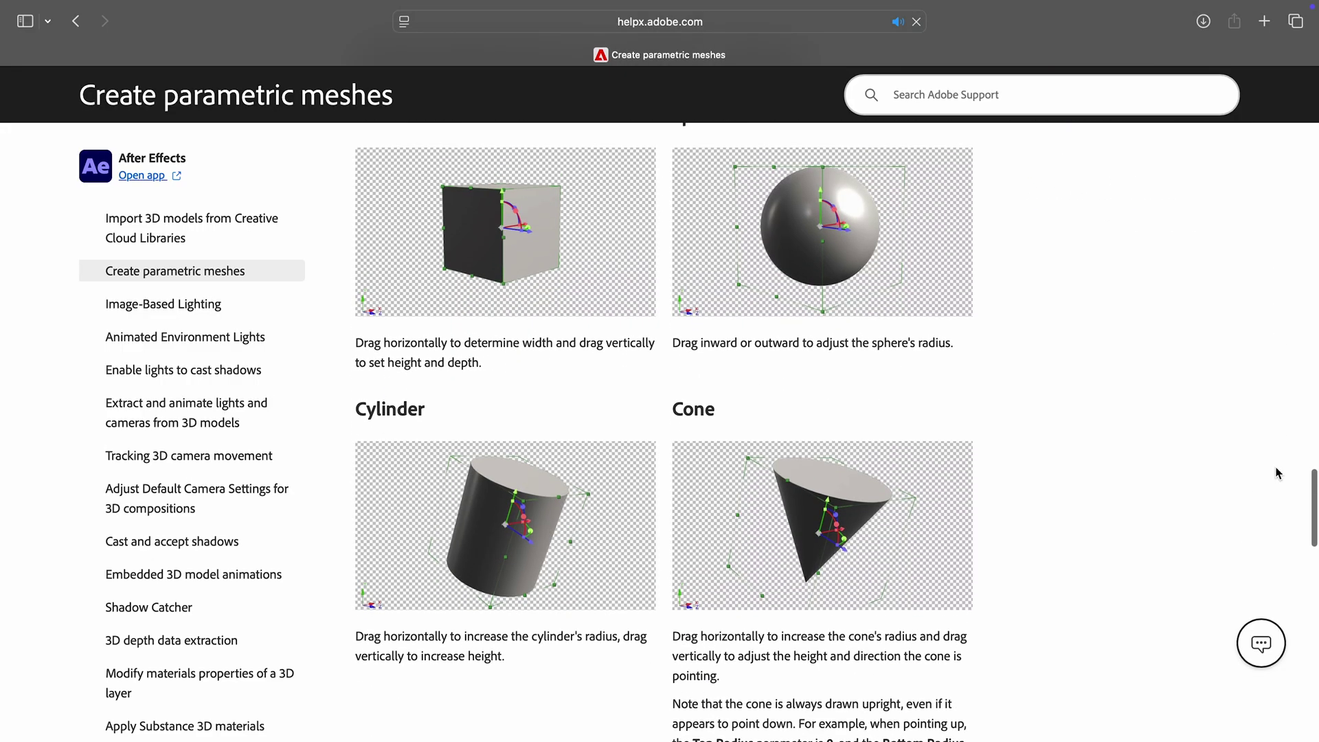
{"action": "scroll", "coordinate": [1278, 474], "scroll_direction": "down", "scroll_amount": 3}
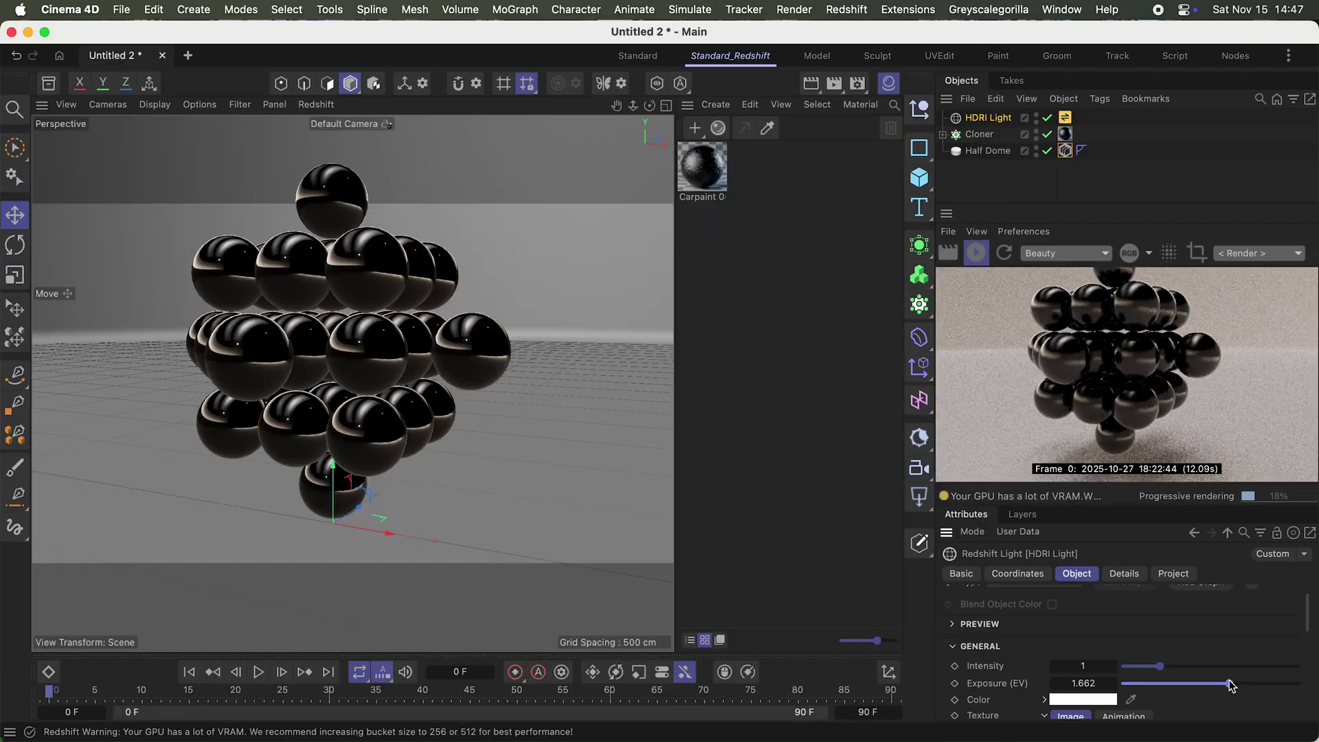
Reframe the viewport camera on the spheres, reducing its downward tilt, and bring up the Cloner's tag options
{"action": "left_click_drag", "start_coordinate": [636, 110], "coordinate": [648, 147]}
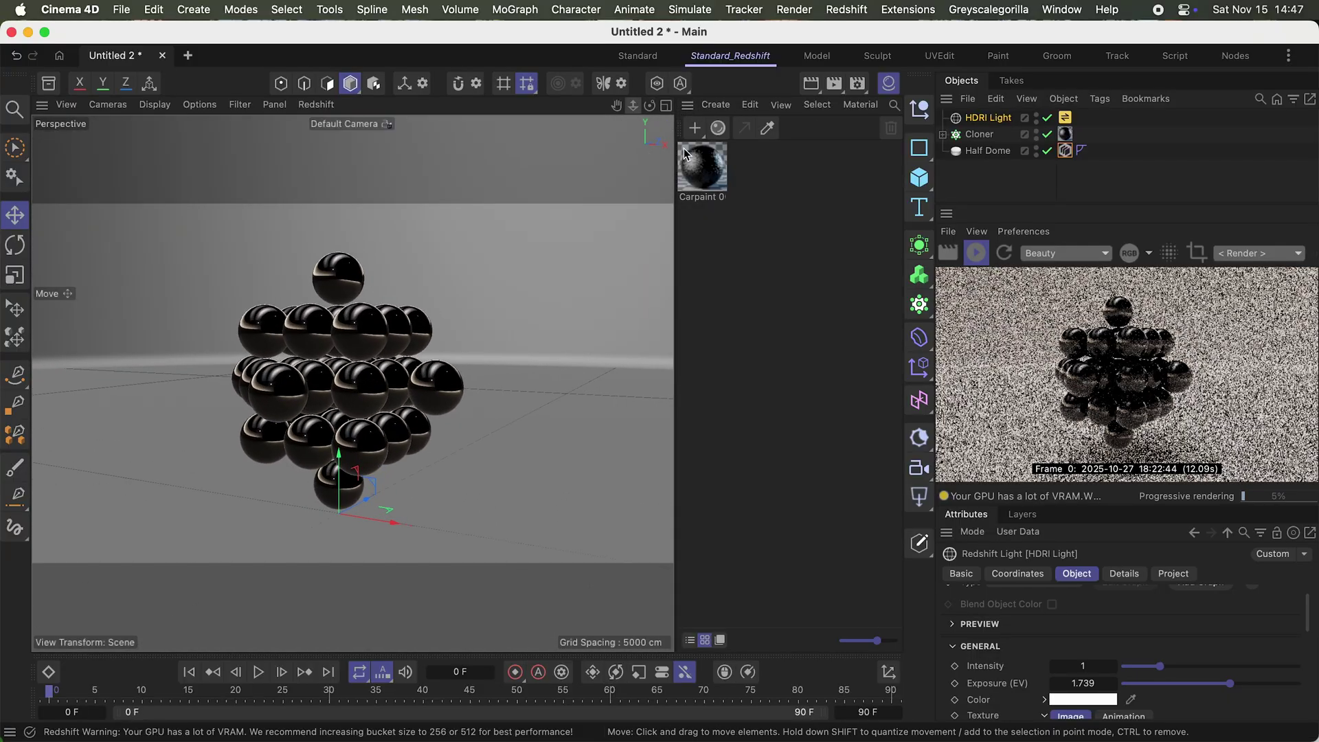
{"action": "right_click", "coordinate": [962, 135]}
{"action": "mouse_move", "coordinate": [1092, 244]}
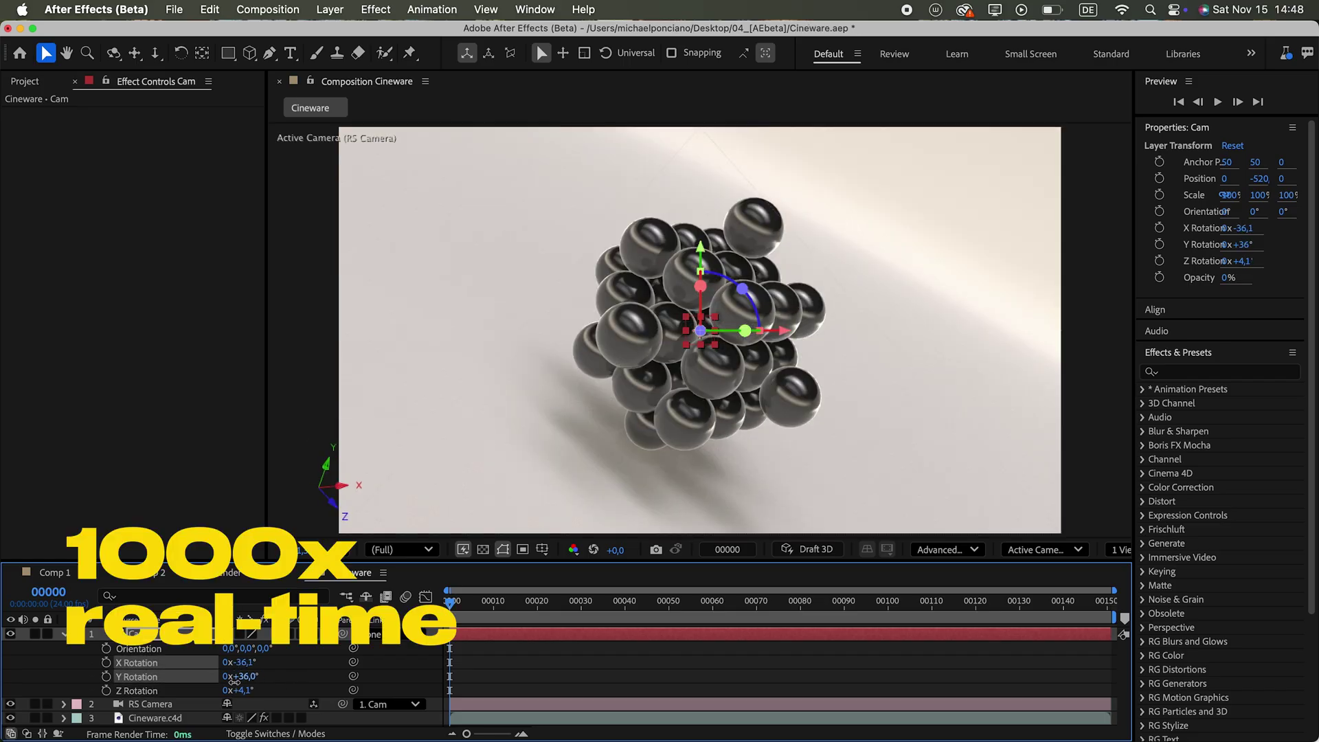
{"action": "left_click_drag", "start_coordinate": [234, 677], "coordinate": [275, 670]}
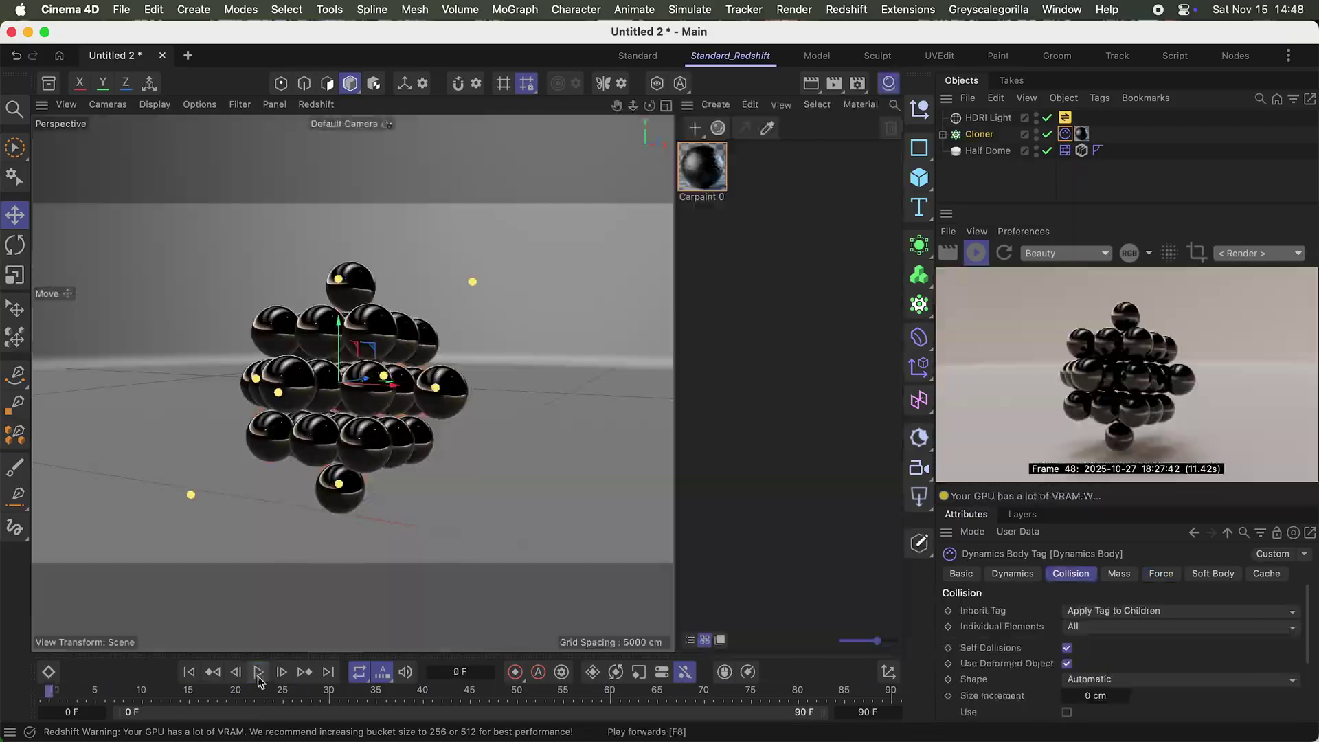
Run the sphere dynamics simulation, reframe the viewport, and replay it
{"action": "left_click", "coordinate": [258, 673]}
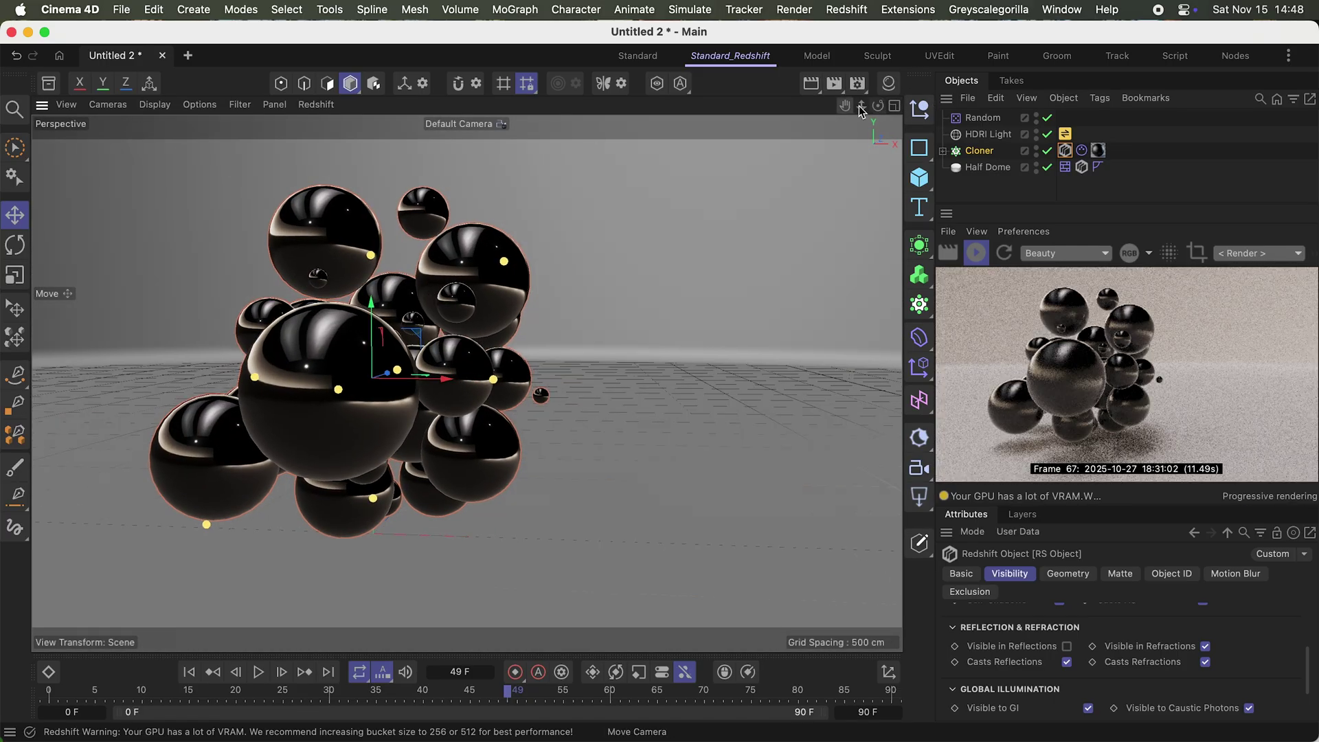
{"action": "left_click_drag", "start_coordinate": [859, 106], "coordinate": [888, 113]}
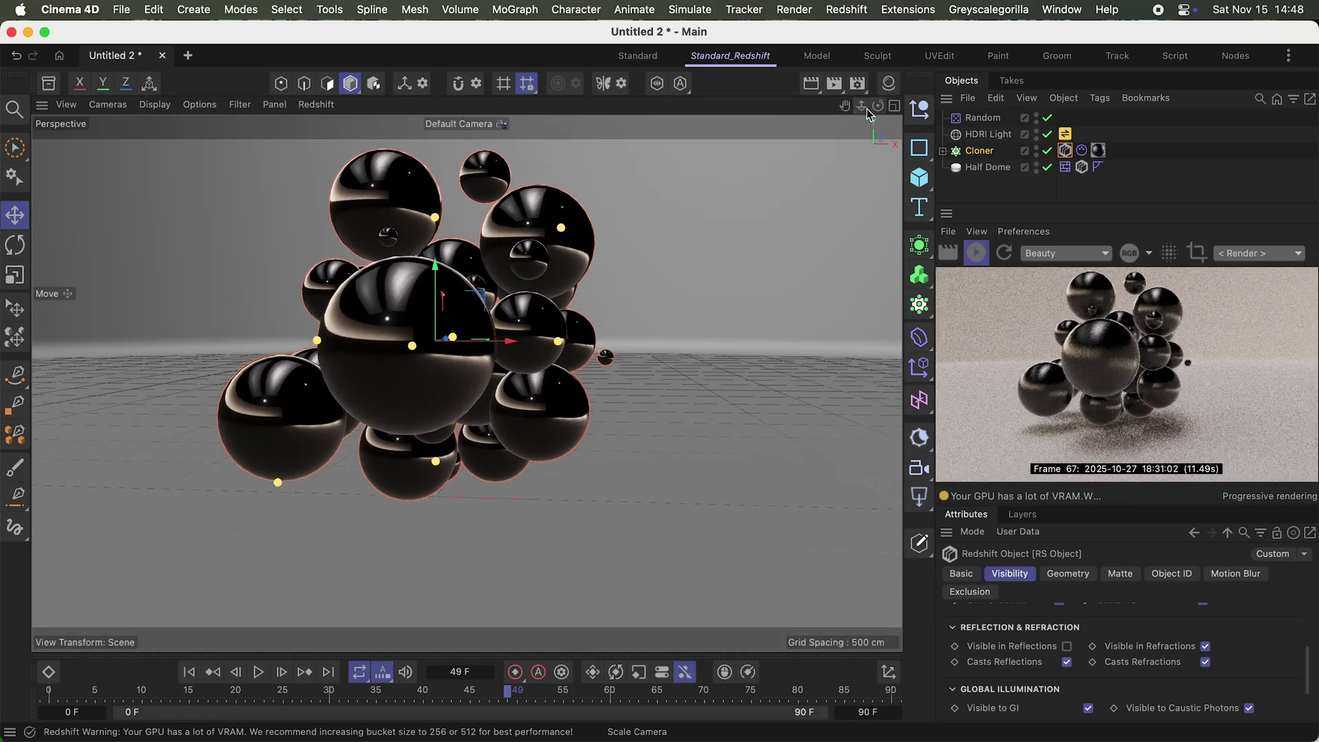
{"action": "left_click", "coordinate": [259, 672]}
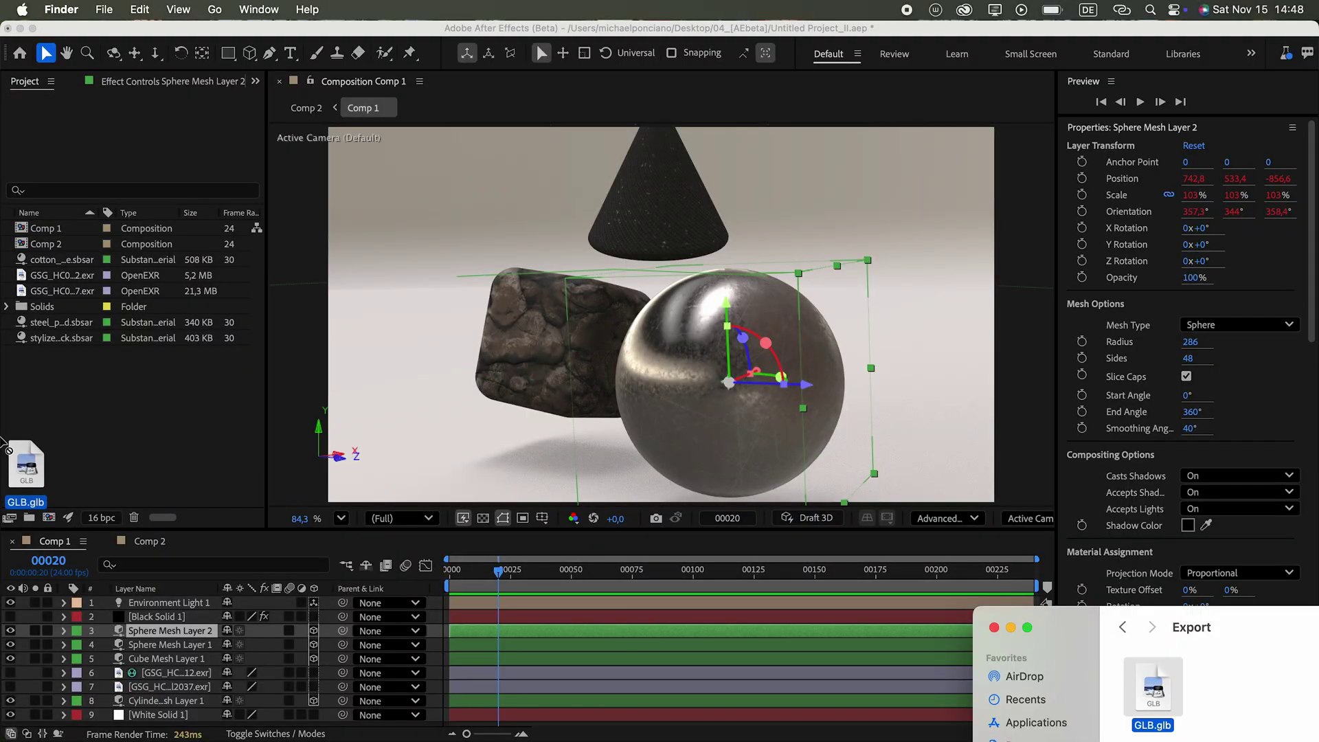
Import and scale up the GLB model, then build a new composition from Untitled 2.c4d
{"action": "left_click_drag", "start_coordinate": [115, 413], "coordinate": [117, 413]}
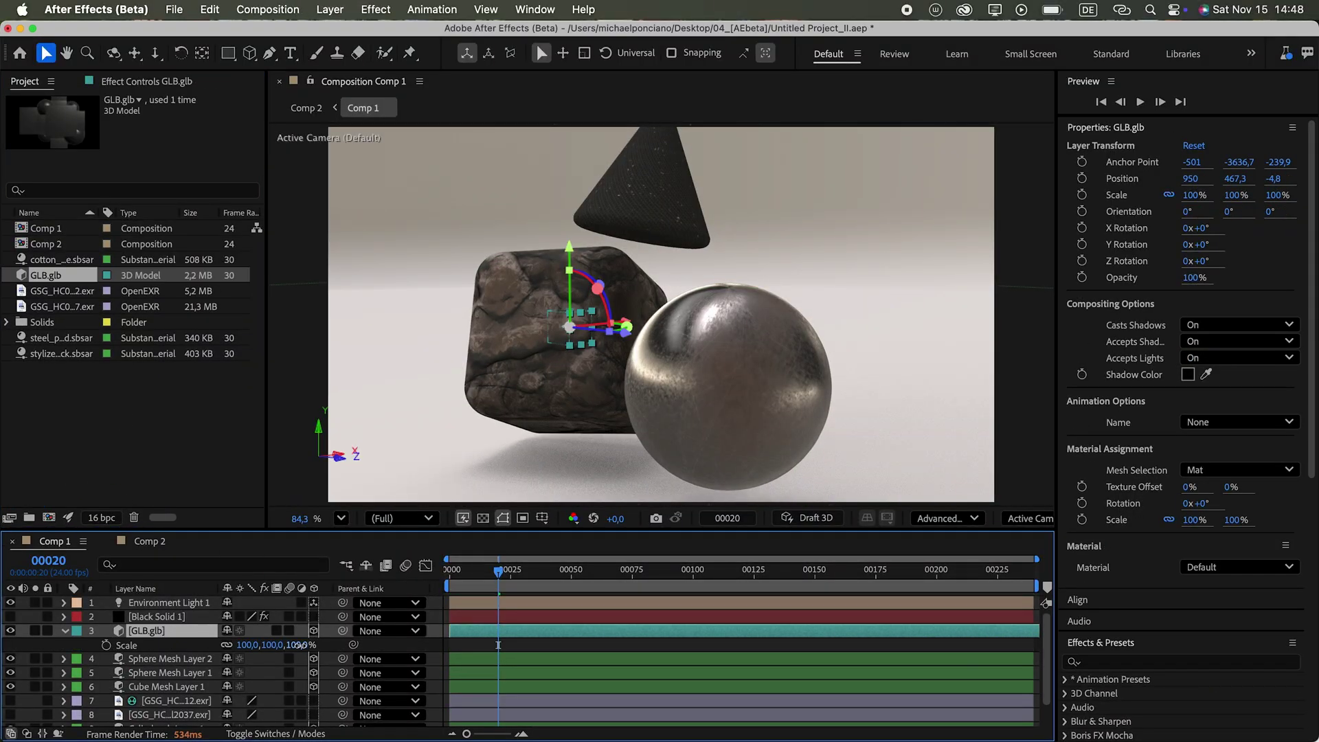
{"action": "left_click_drag", "start_coordinate": [261, 645], "coordinate": [382, 637]}
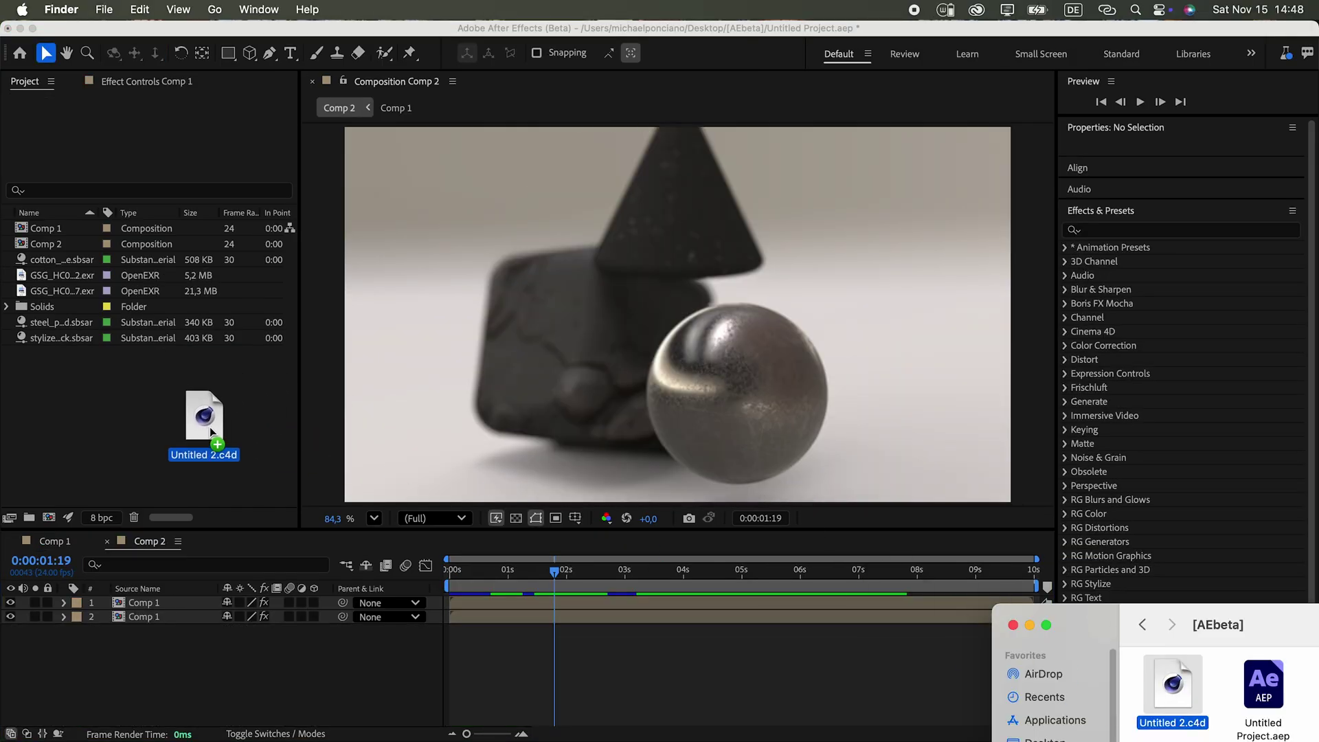
{"action": "left_click_drag", "start_coordinate": [209, 427], "coordinate": [213, 428]}
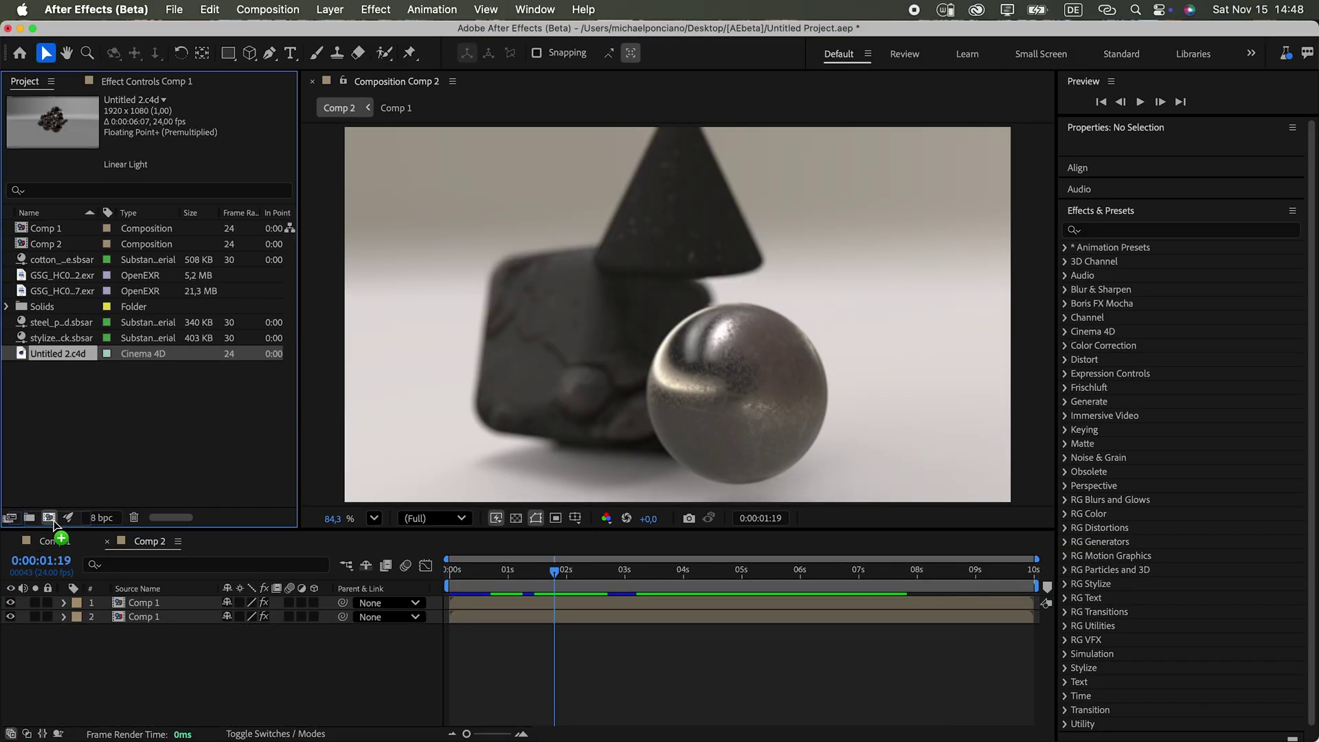
{"action": "left_click_drag", "start_coordinate": [54, 521], "coordinate": [50, 518]}
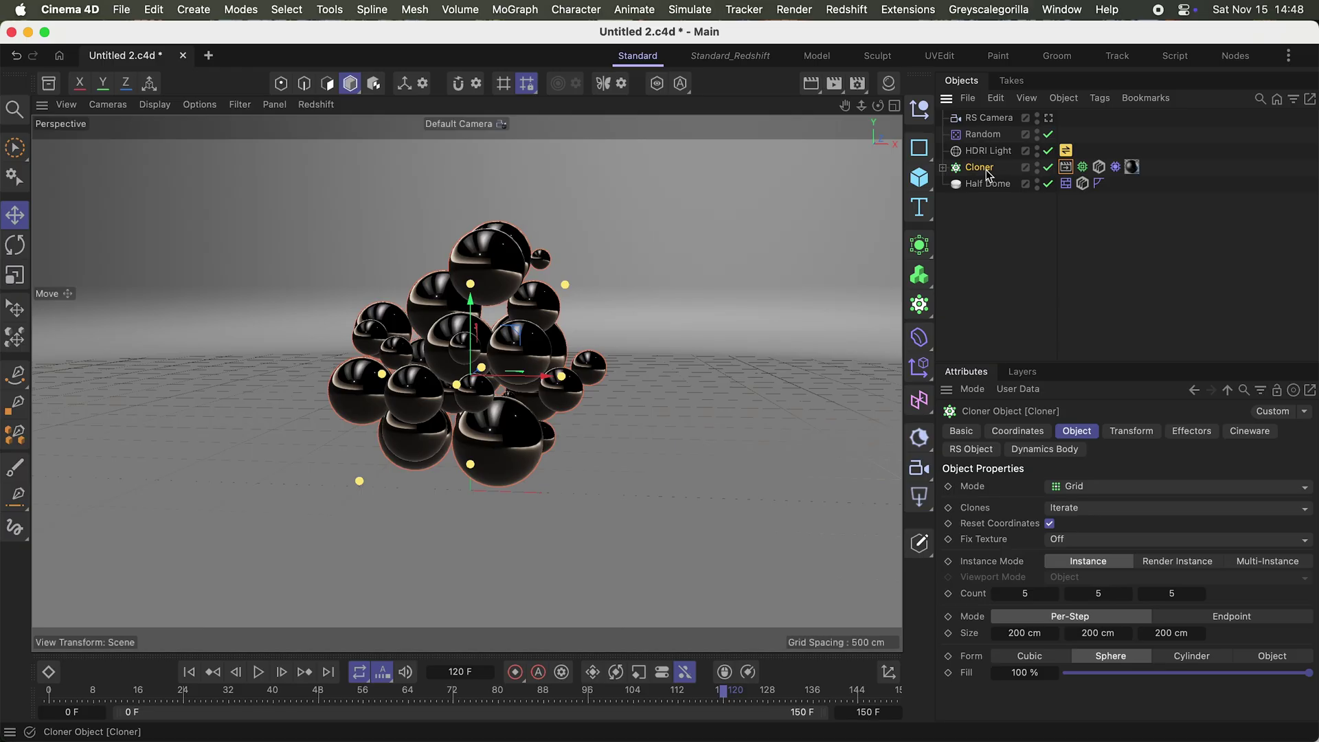
{"action": "right_click", "coordinate": [987, 173]}
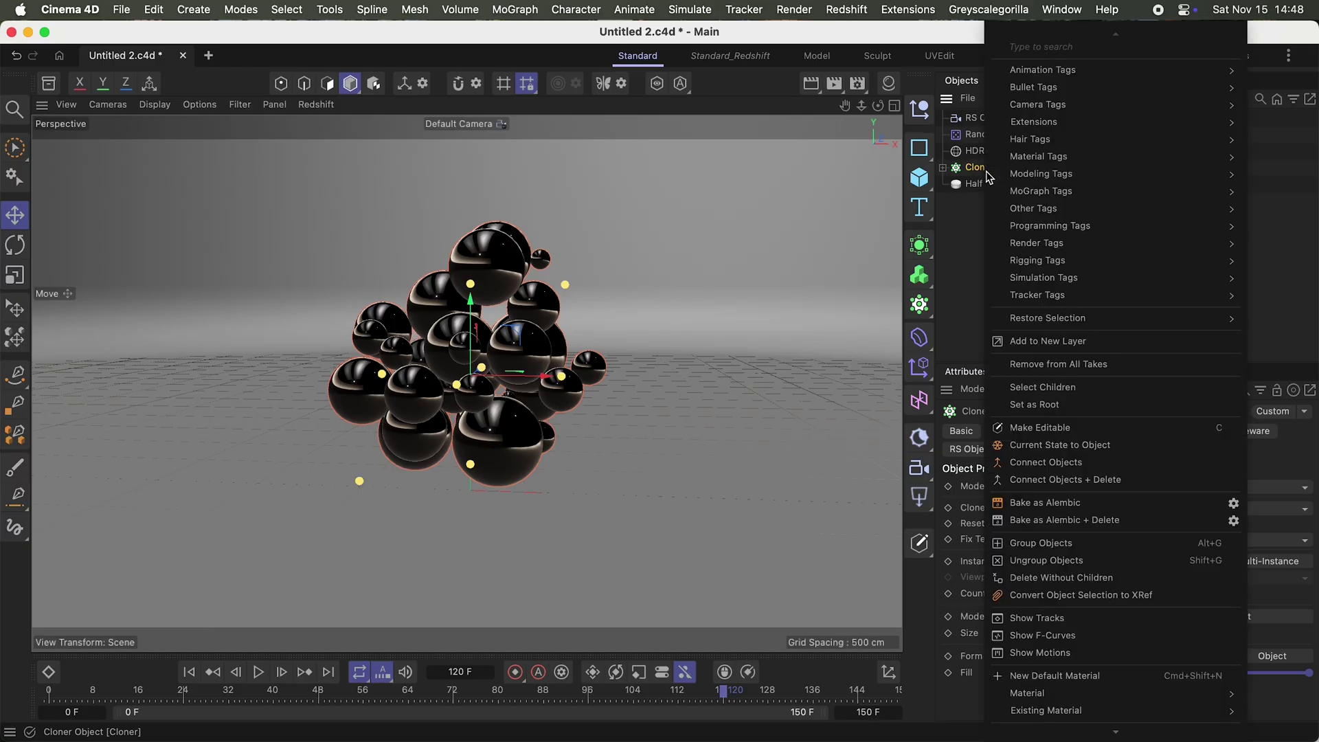
Bake the cloner's spheres as Alembic and add a Cineware tag to them
{"action": "left_click", "coordinate": [1136, 501]}
{"action": "right_click", "coordinate": [1013, 347]}
{"action": "mouse_move", "coordinate": [1154, 252]}
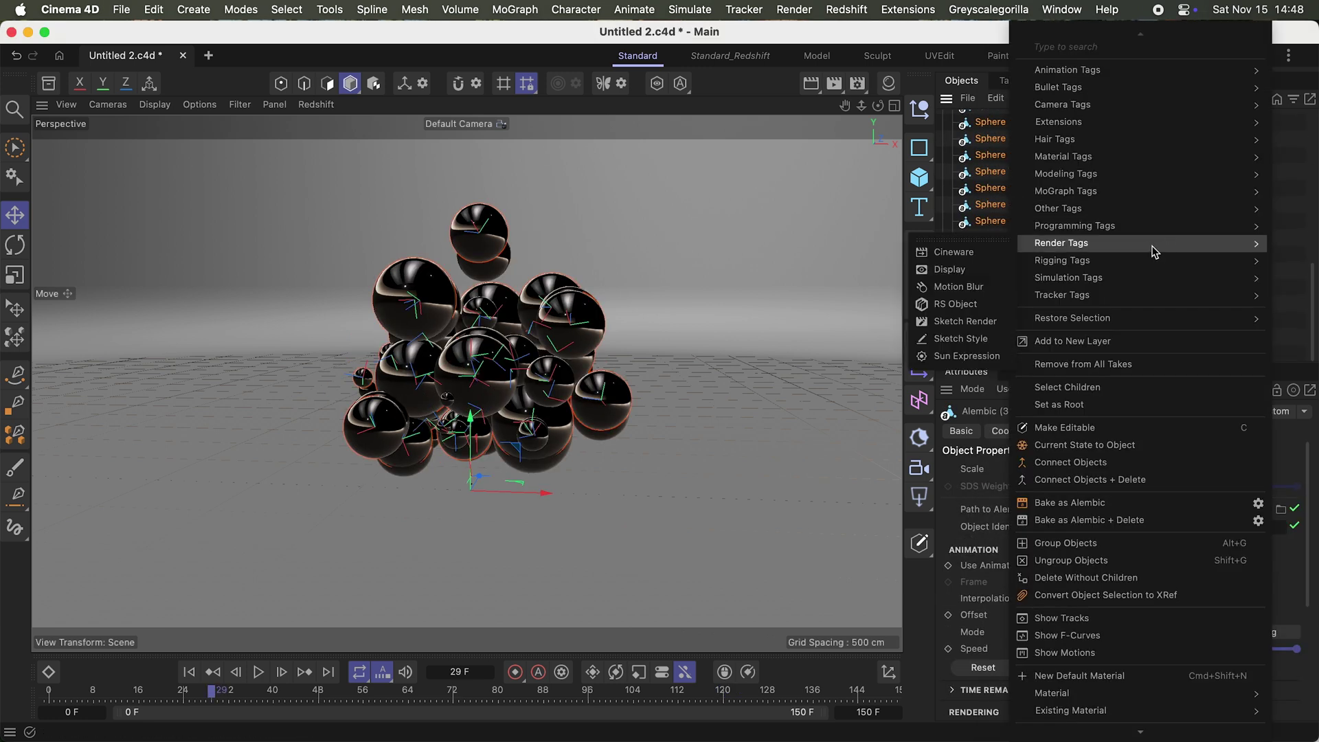
{"action": "left_click", "coordinate": [990, 255]}
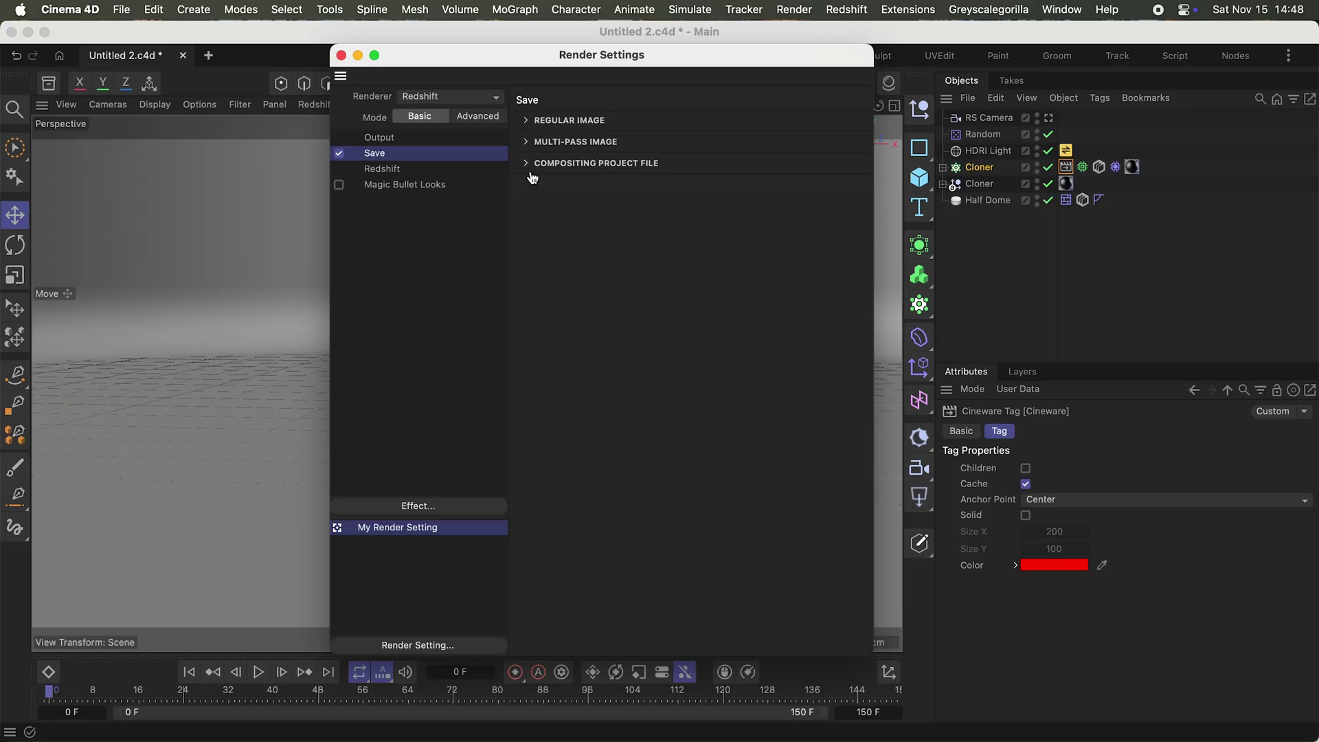
Enable the After Effects compositing project file export and import the exported project
{"action": "left_click", "coordinate": [536, 162]}
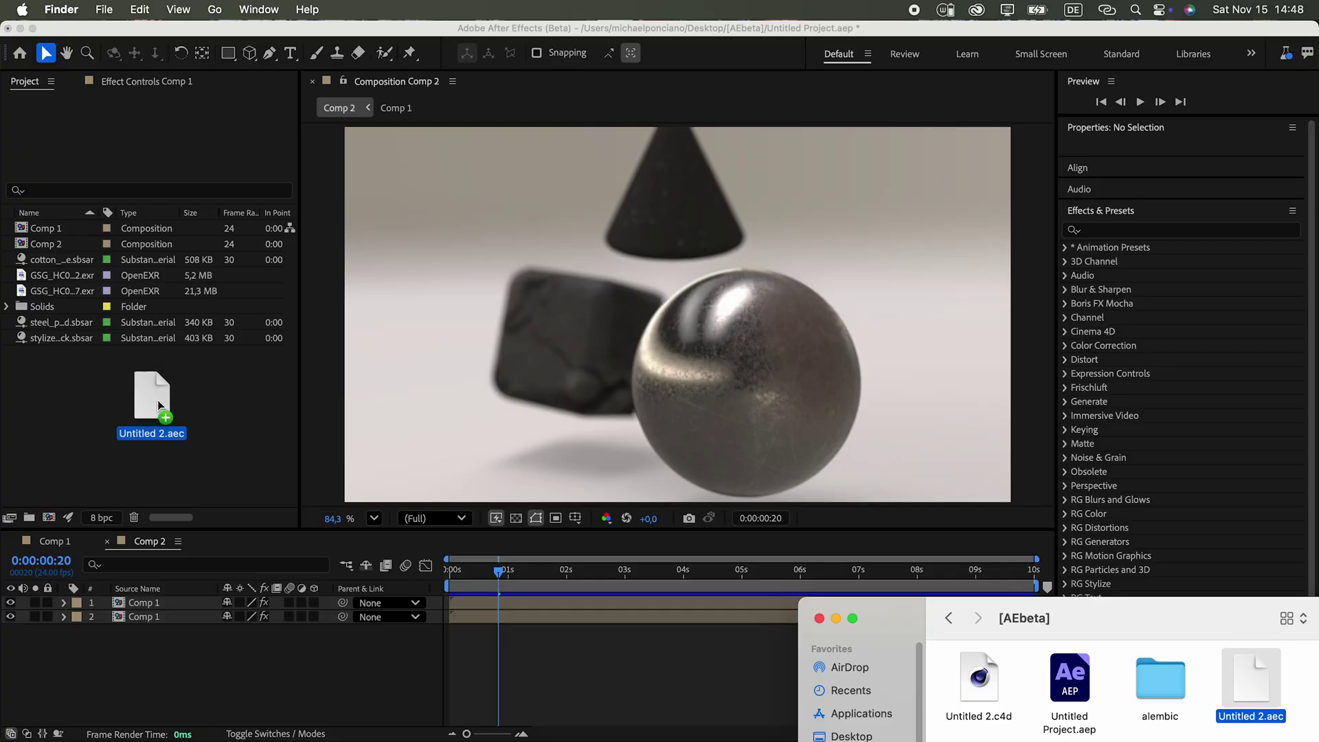
{"action": "left_click_drag", "start_coordinate": [158, 400], "coordinate": [182, 397]}
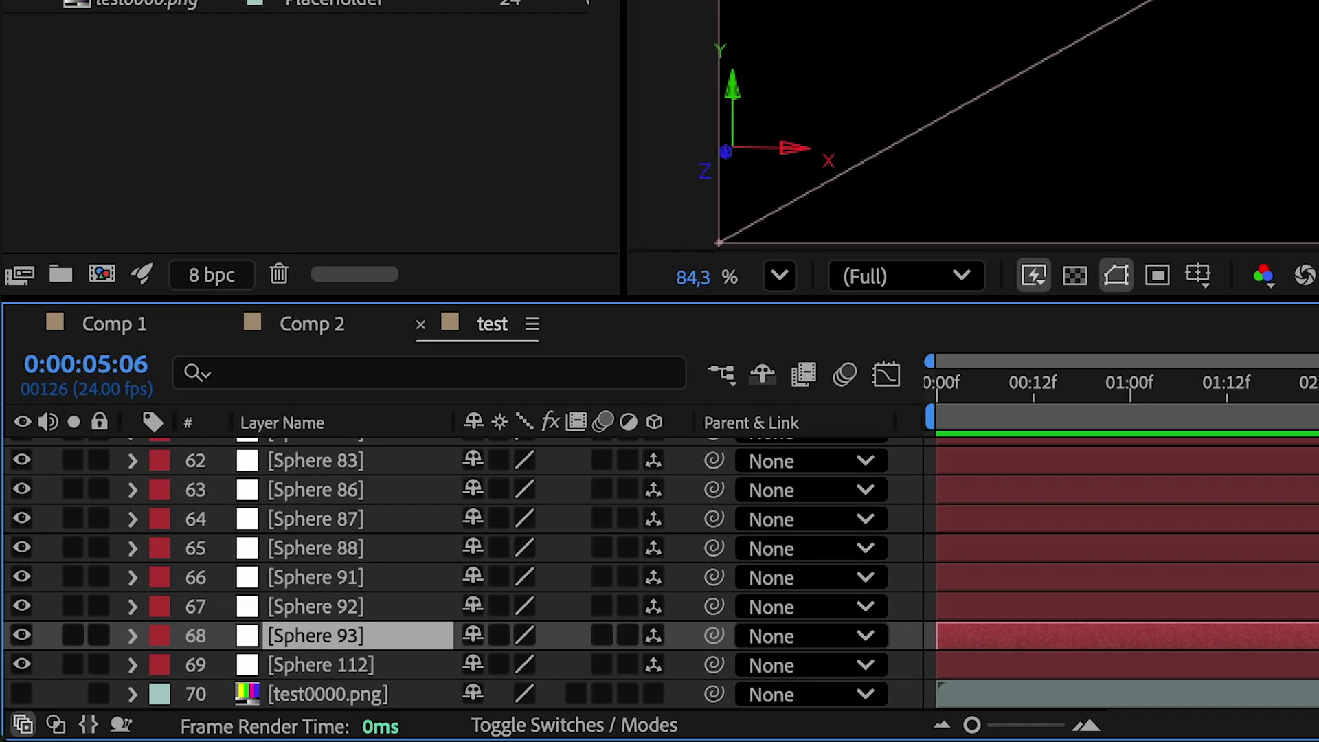
{"action": "key", "text": "s"}
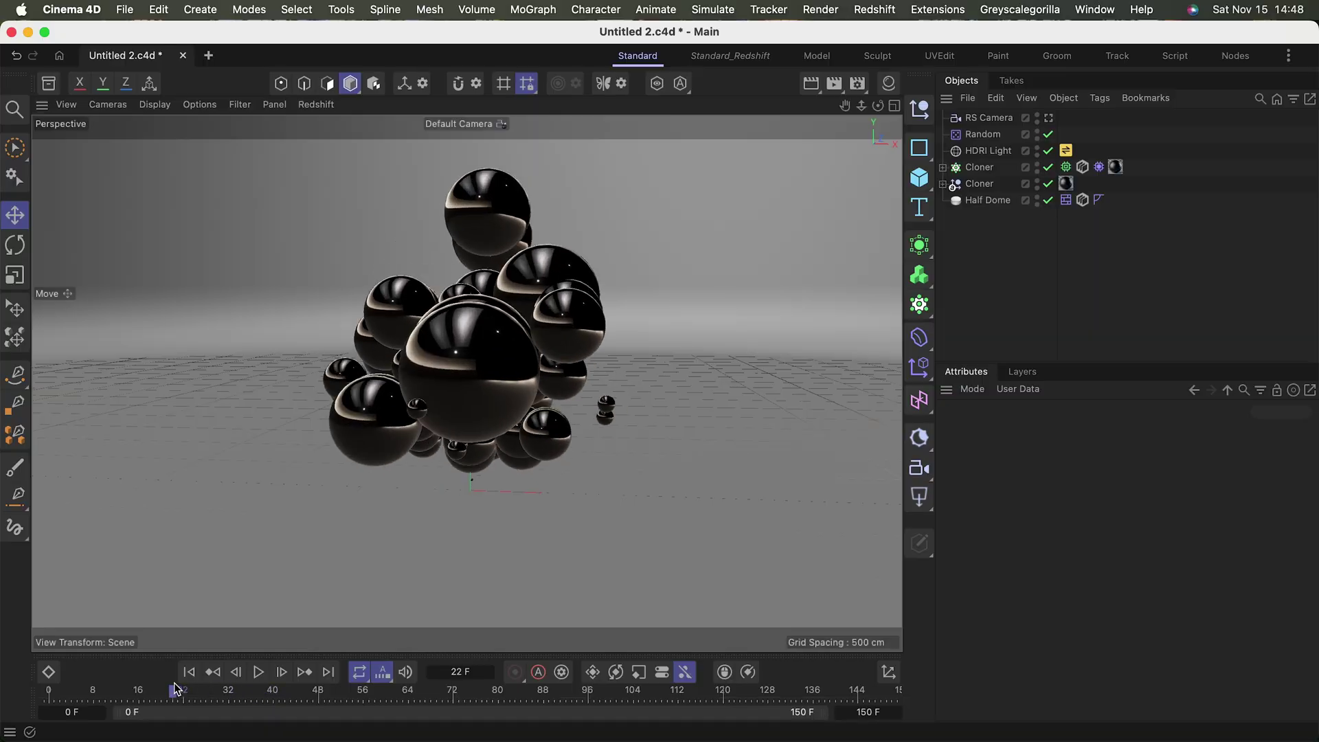
Bake the Cloner into individual sphere objects with Nitro4D's NitroBake
{"action": "left_click", "coordinate": [934, 7]}
{"action": "mouse_move", "coordinate": [954, 437]}
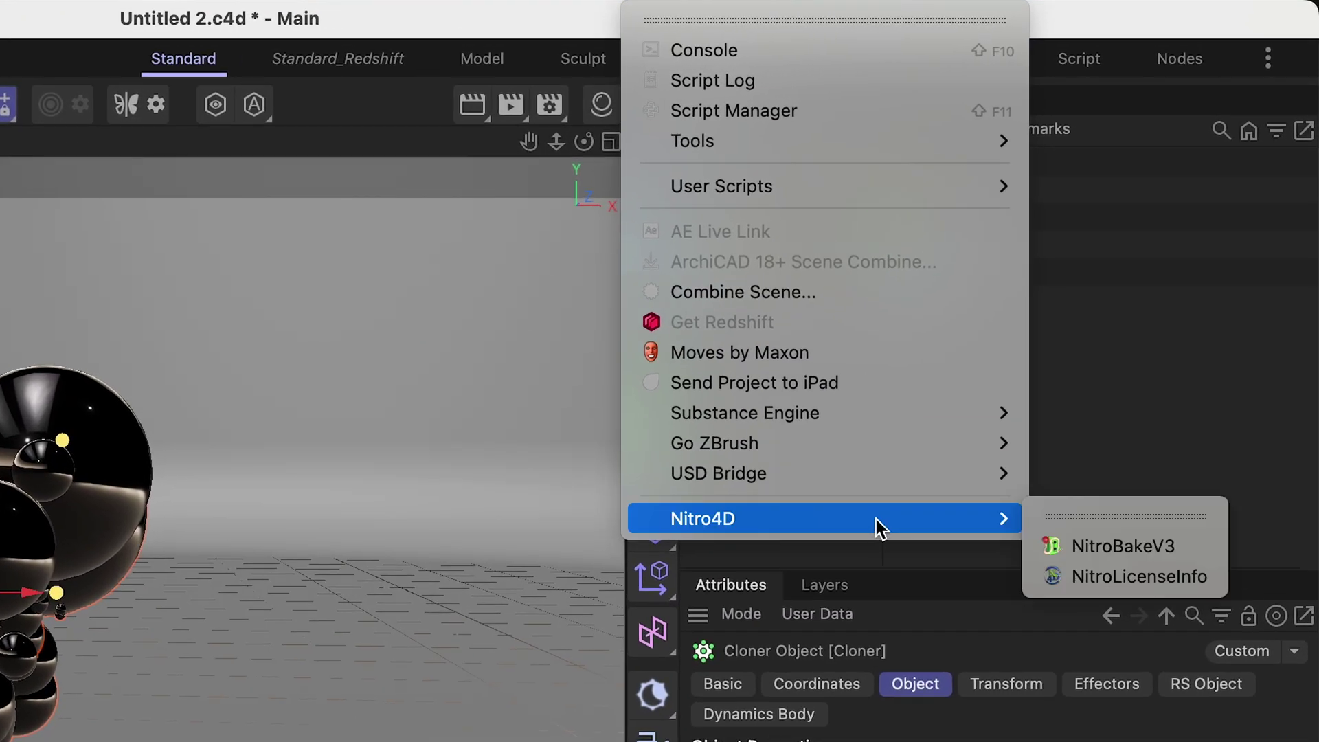
{"action": "left_click", "coordinate": [1172, 554]}
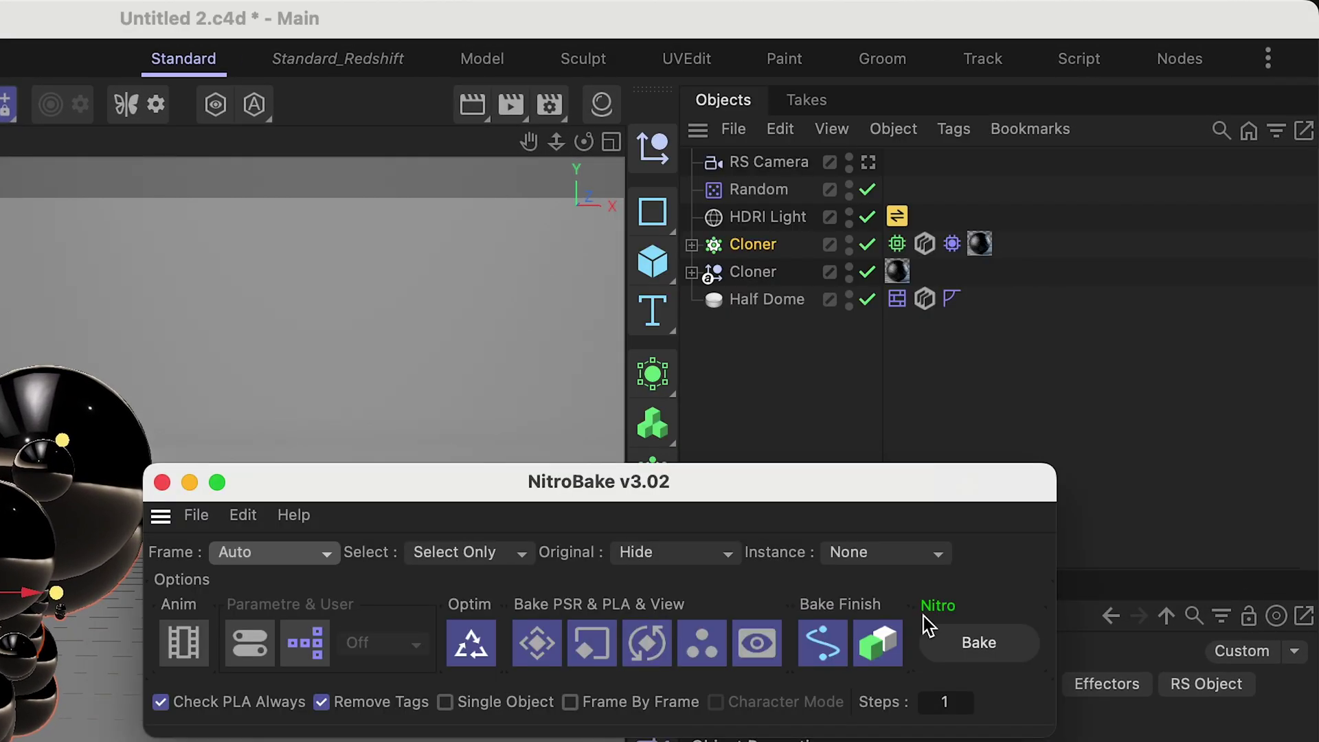
{"action": "left_click", "coordinate": [1011, 649]}
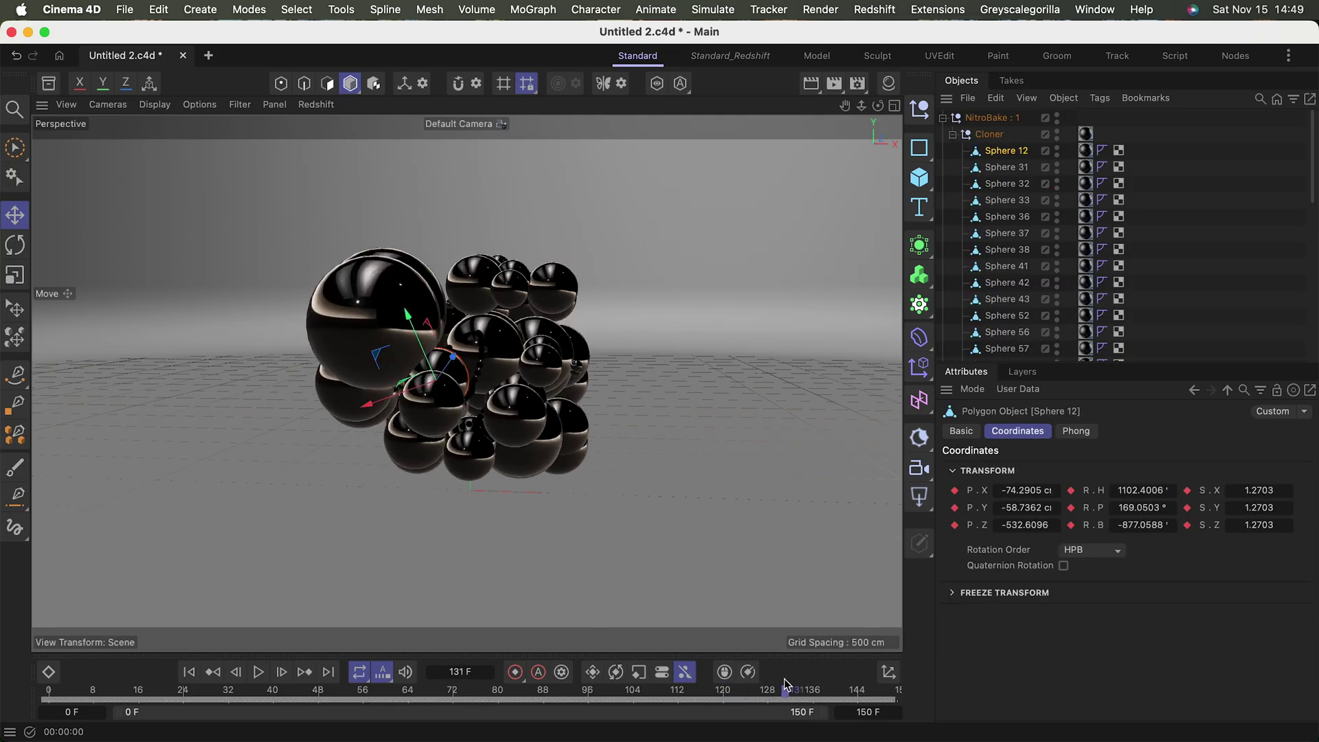
Scrub back to frame 48, then select all baked spheres for render tags
{"action": "left_click_drag", "start_coordinate": [787, 685], "coordinate": [316, 696]}
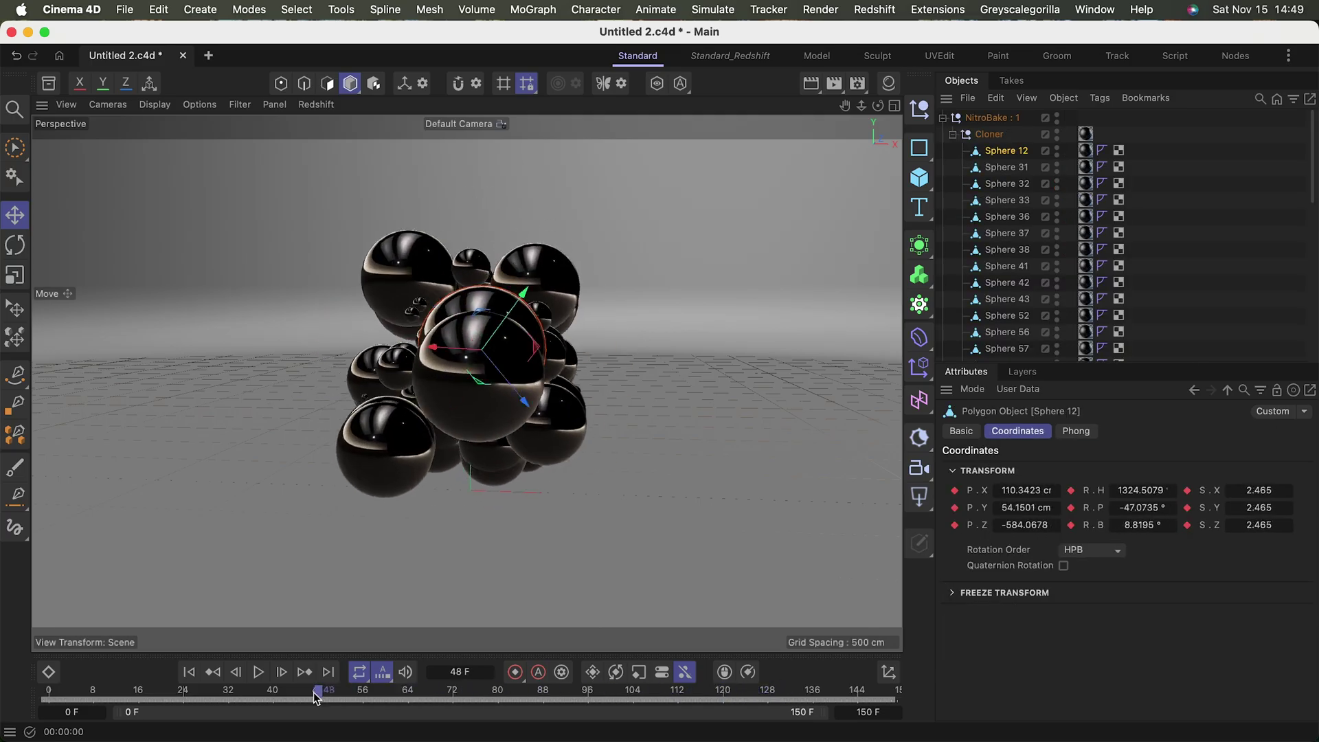
{"action": "scroll", "coordinate": [997, 241], "scroll_direction": "down", "scroll_amount": 10}
{"action": "left_click", "coordinate": [1000, 269], "text": "shift"}
{"action": "right_click", "coordinate": [1013, 269]}
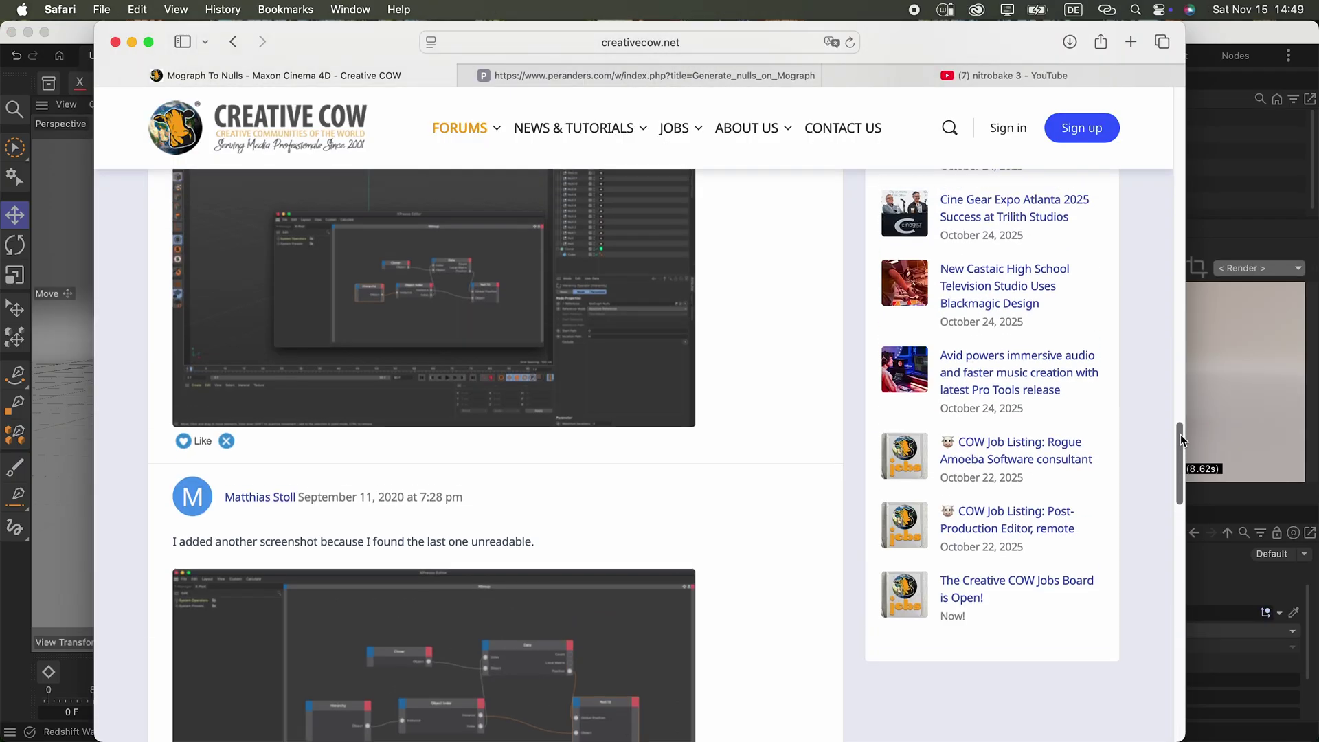
Wire the clone's Global Matrix into the cube in XPresso and scrub to confirm it follows
{"action": "scroll", "coordinate": [683, 416], "scroll_direction": "up", "scroll_amount": 2}
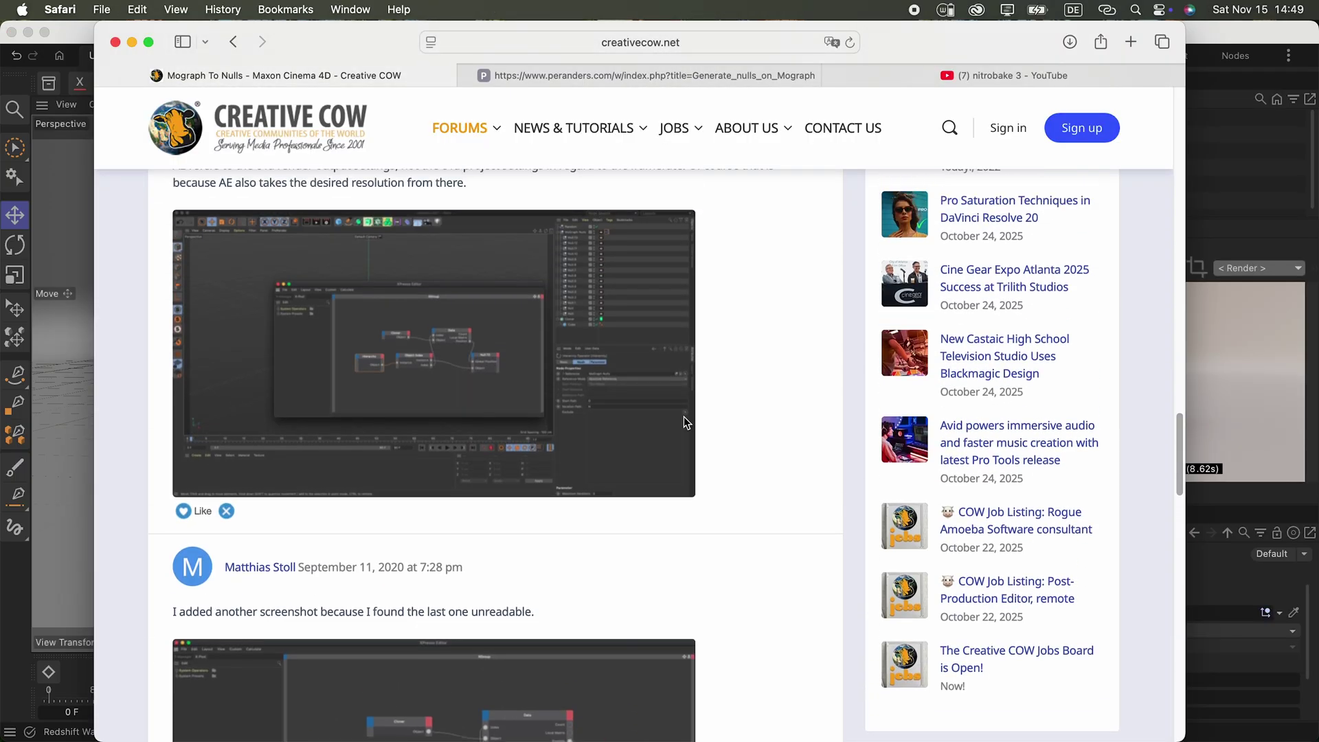
{"action": "left_click", "coordinate": [683, 405]}
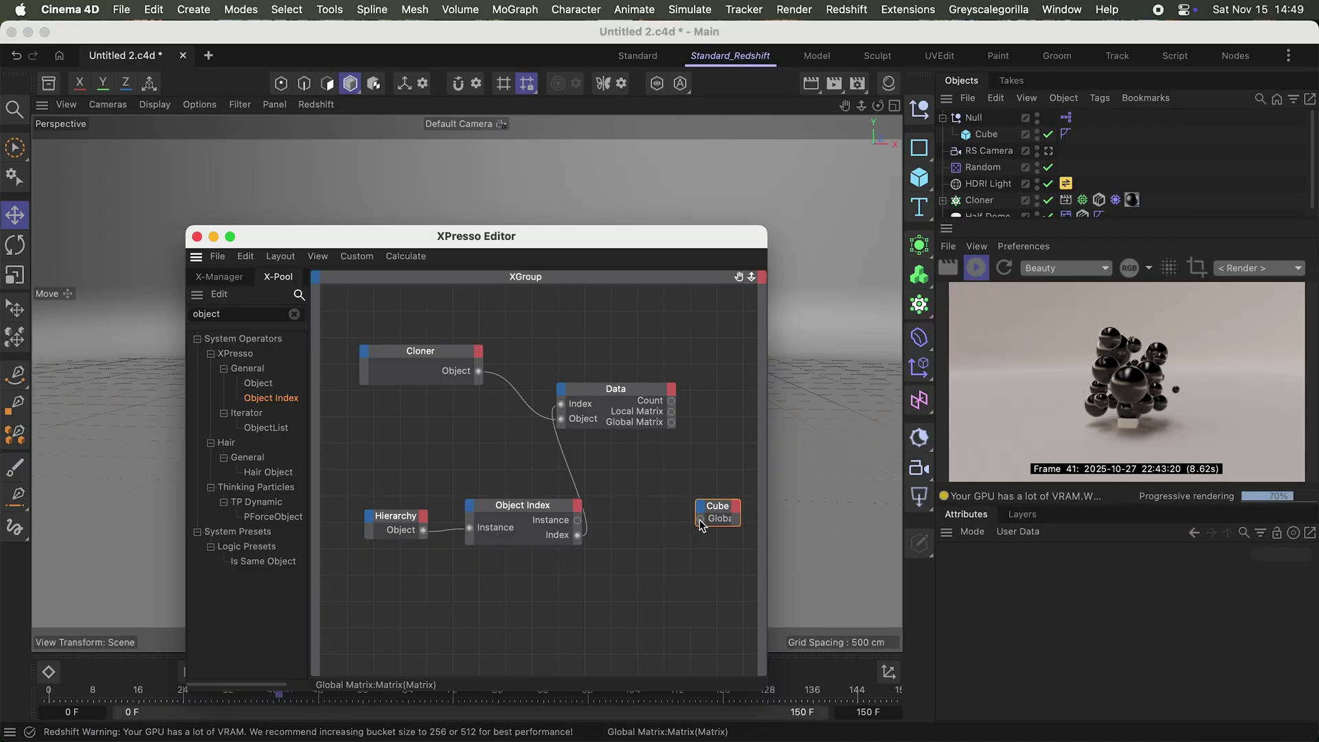
{"action": "left_click_drag", "start_coordinate": [673, 428], "coordinate": [672, 423]}
{"action": "left_click_drag", "start_coordinate": [640, 262], "coordinate": [1077, 283]}
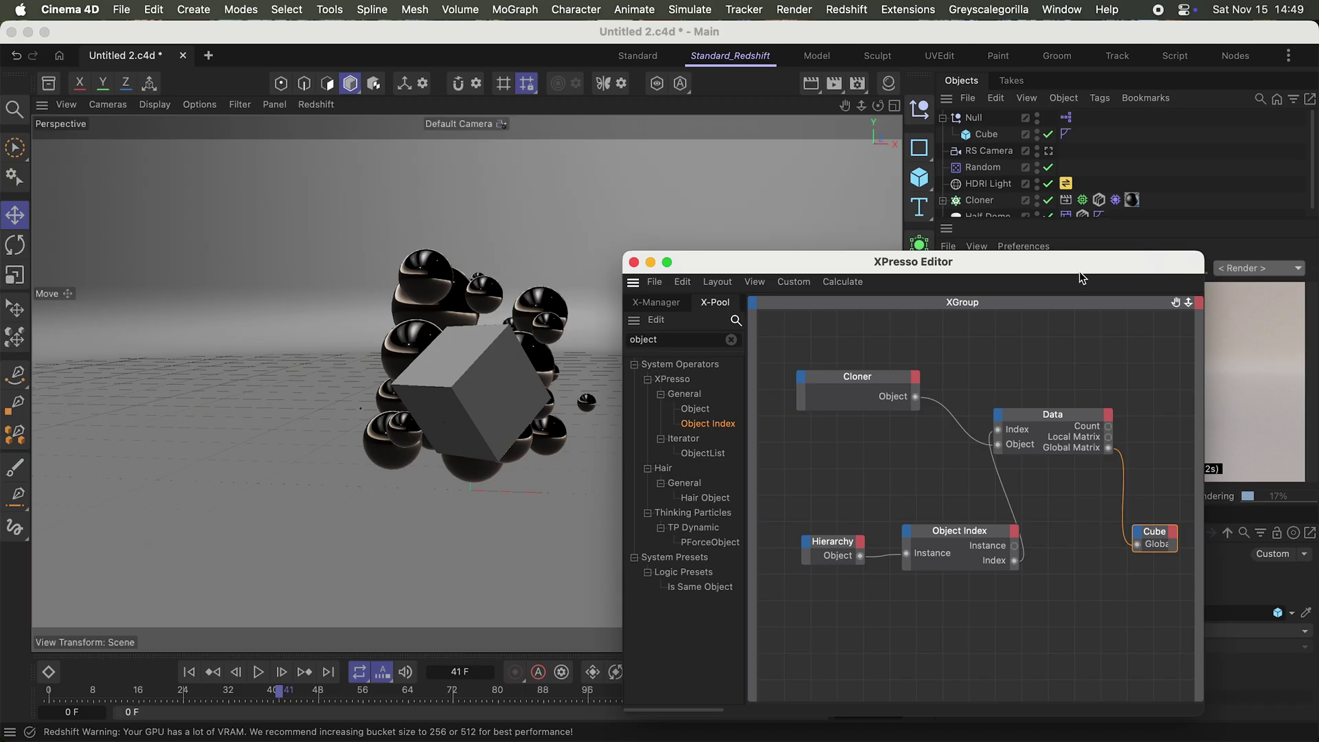
{"action": "left_click_drag", "start_coordinate": [278, 692], "coordinate": [352, 686]}
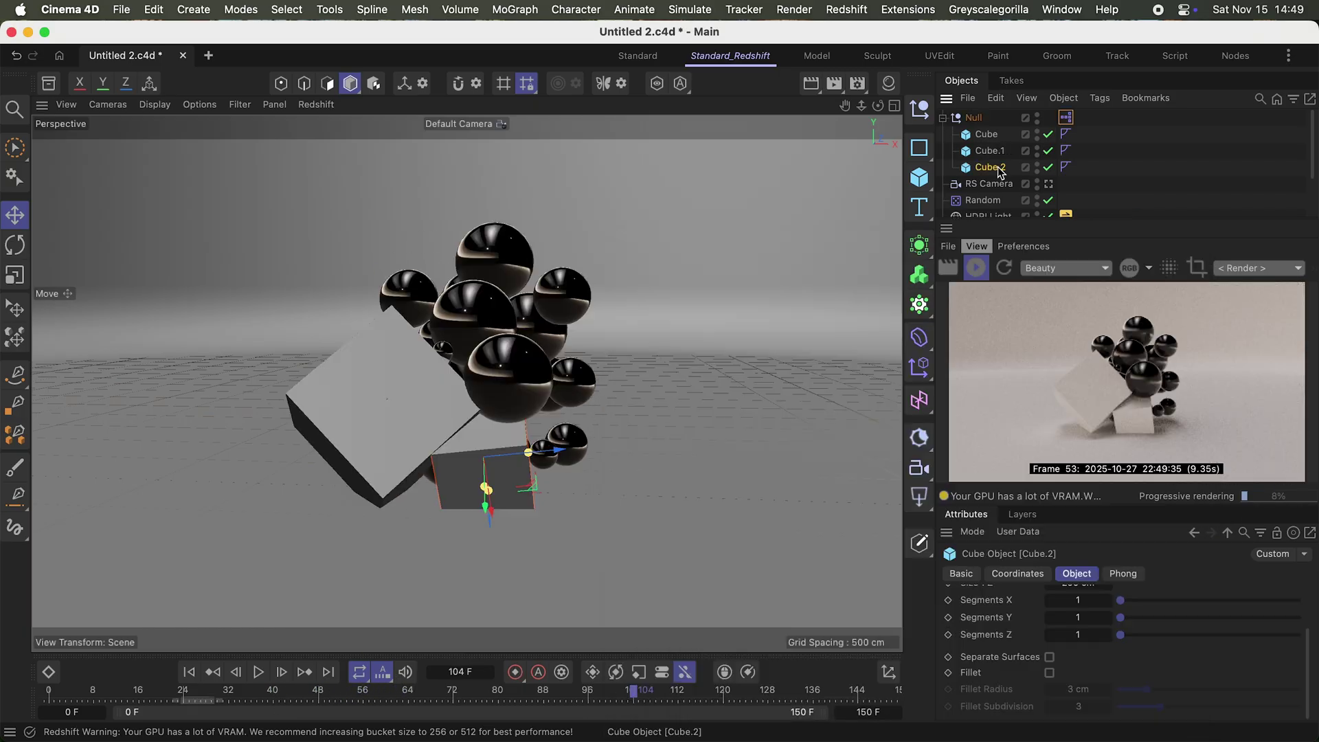
Bake the cubes' position, scale and rotation into keyframes, then import Untitled 3.c4d
{"action": "left_click_drag", "start_coordinate": [990, 183], "coordinate": [1001, 191]}
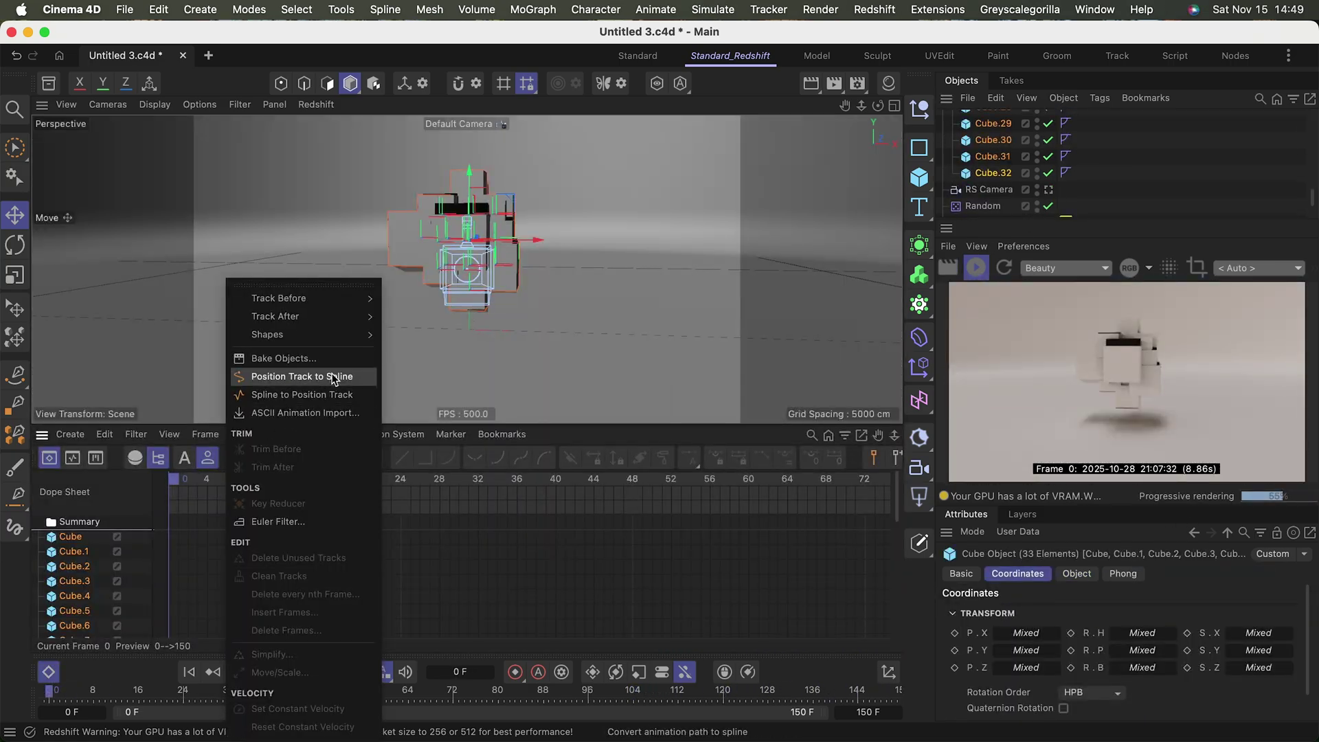
{"action": "left_click", "coordinate": [330, 358]}
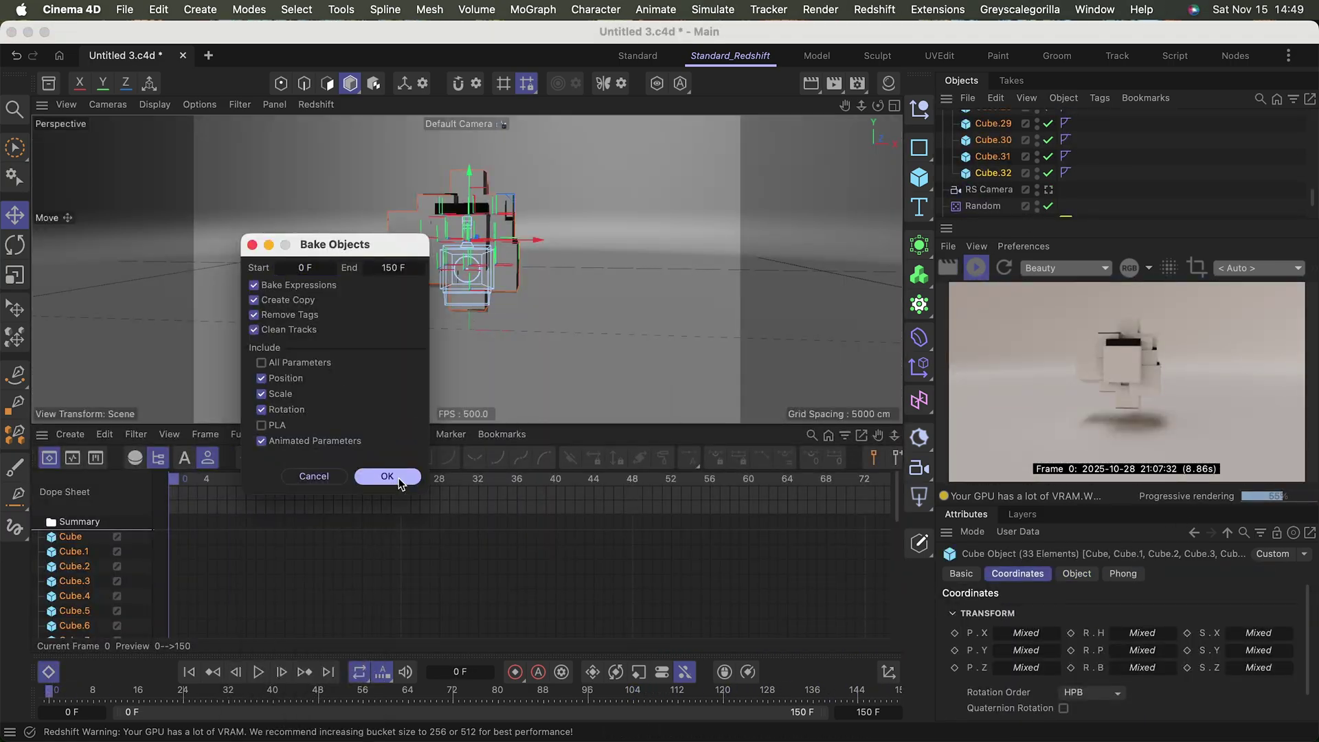
{"action": "left_click", "coordinate": [387, 476]}
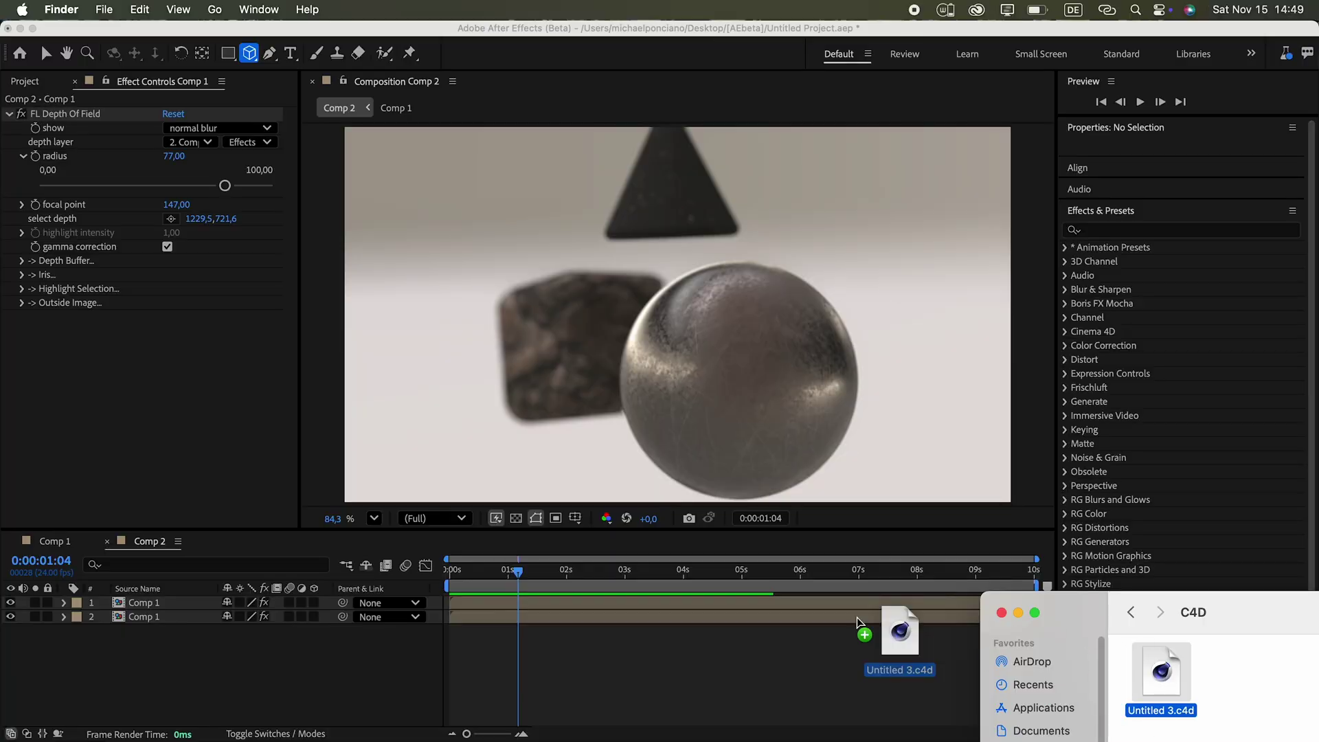
{"action": "left_click_drag", "start_coordinate": [883, 625], "coordinate": [266, 485]}
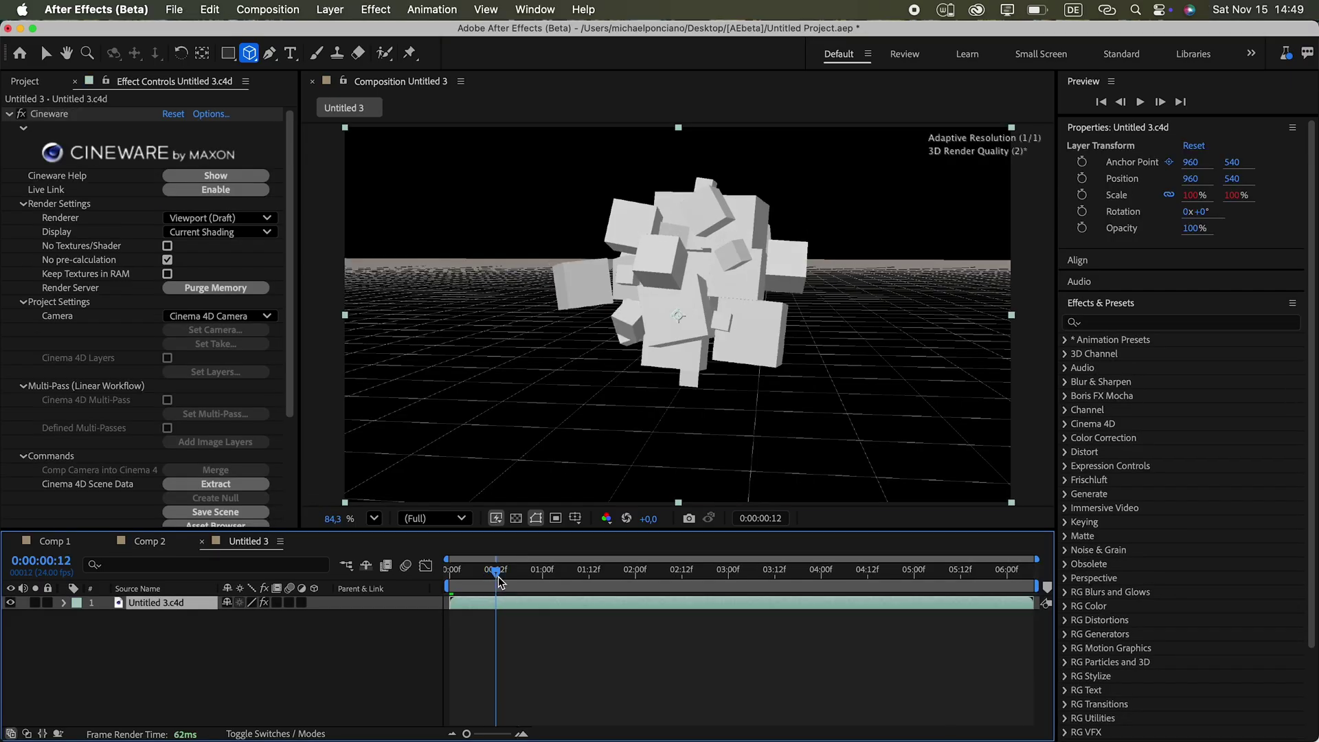
Extract the cubes as Cube (Copy) layers and inspect layer 1's Position, Scale and Rotation keyframes
{"action": "left_click", "coordinate": [500, 583]}
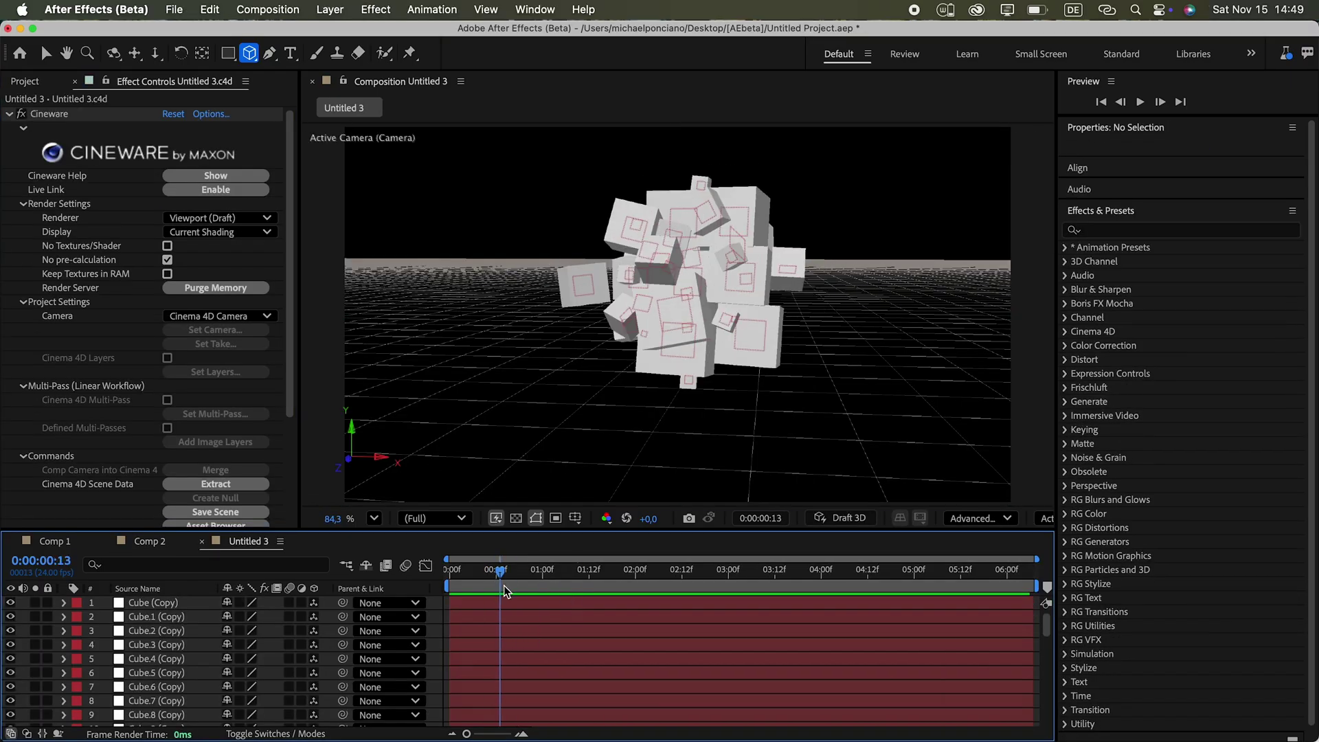
{"action": "left_click_drag", "start_coordinate": [505, 590], "coordinate": [673, 591]}
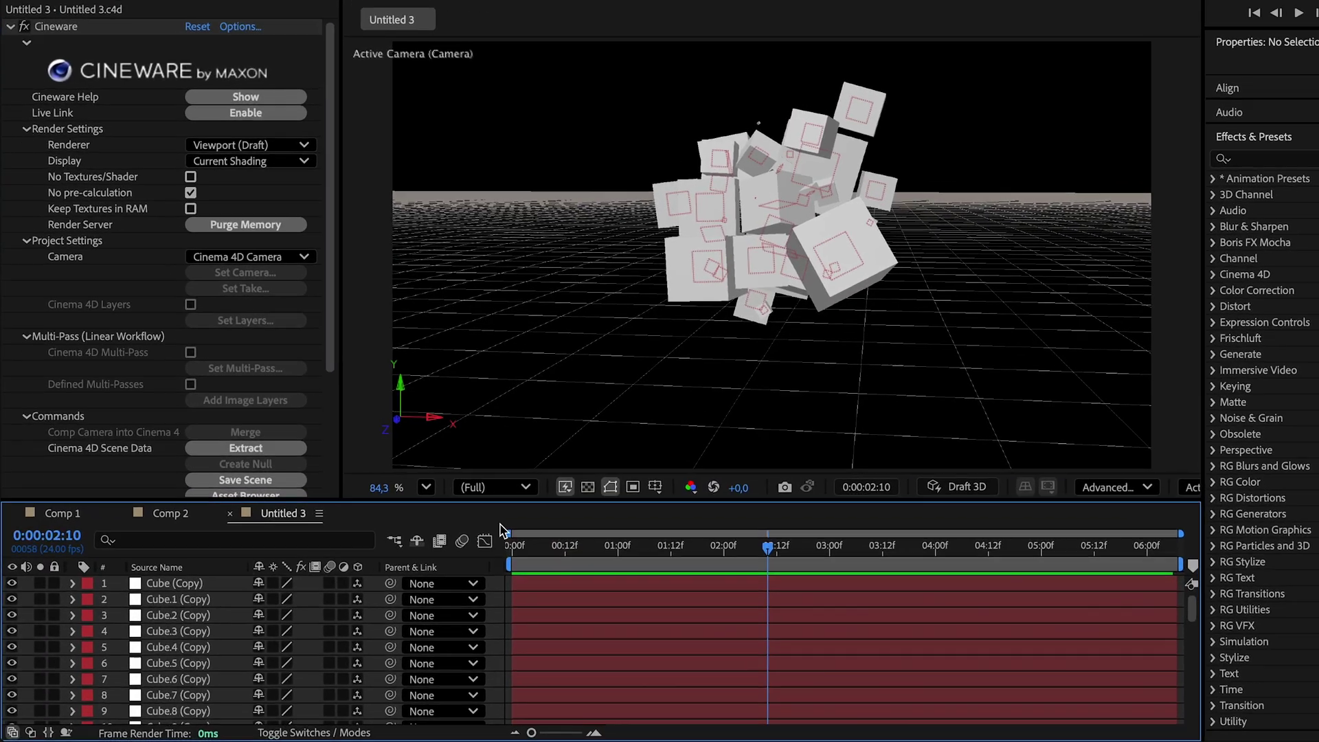
{"action": "left_click", "coordinate": [202, 585]}
{"action": "key", "text": "p"}
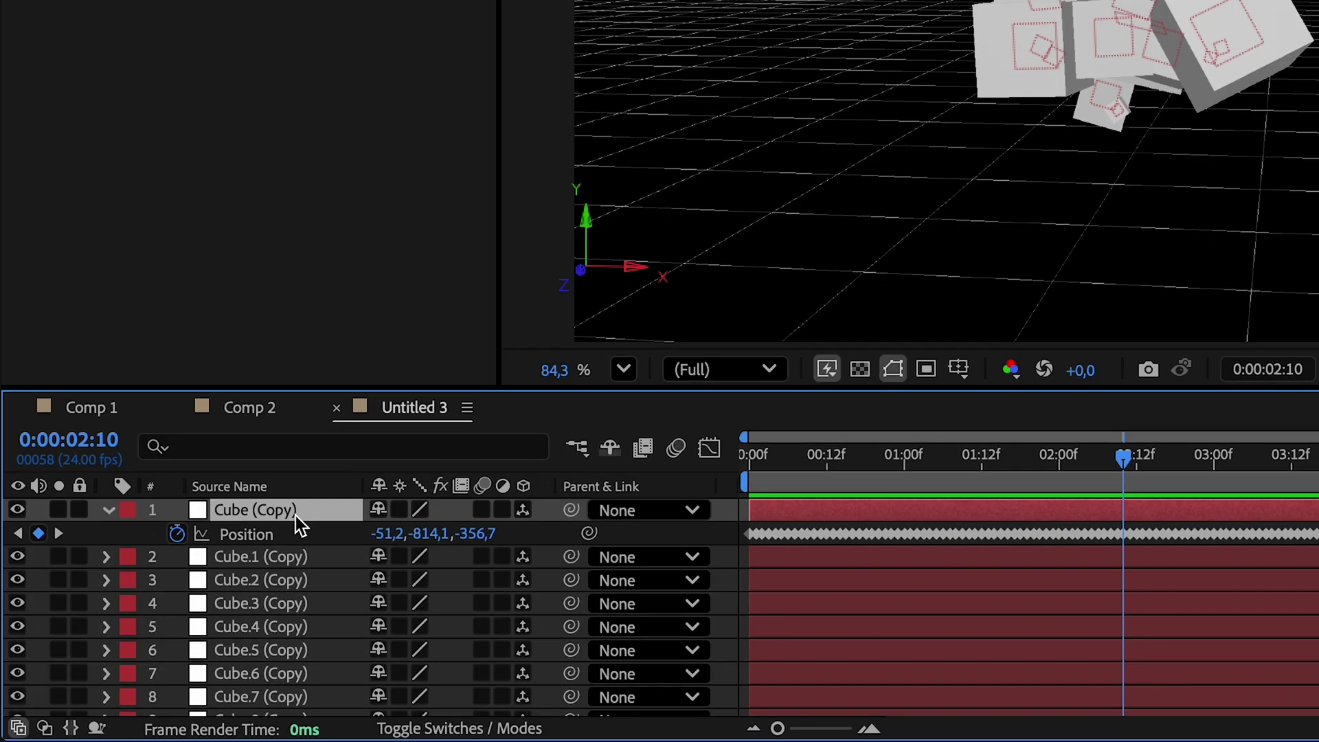
{"action": "key", "text": "shift+s"}
{"action": "key", "text": "shift+r"}
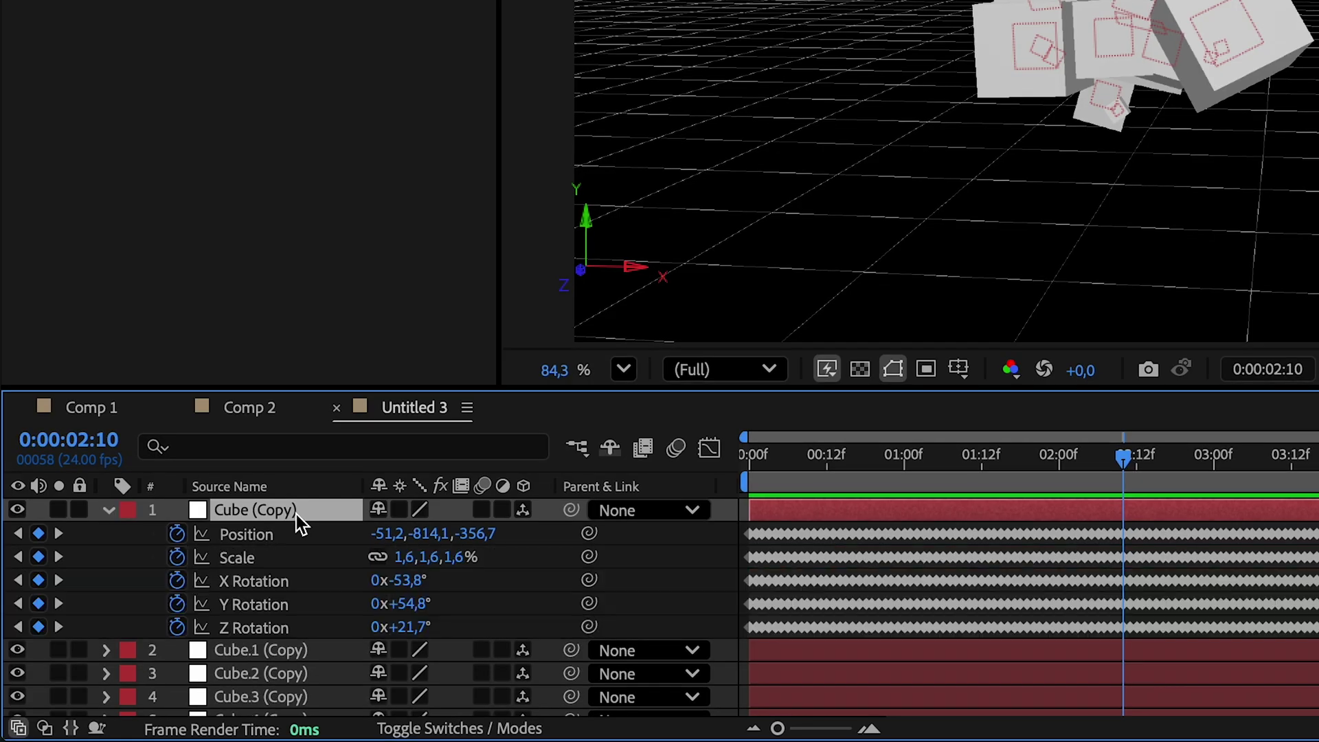
{"action": "left_click", "coordinate": [244, 559]}
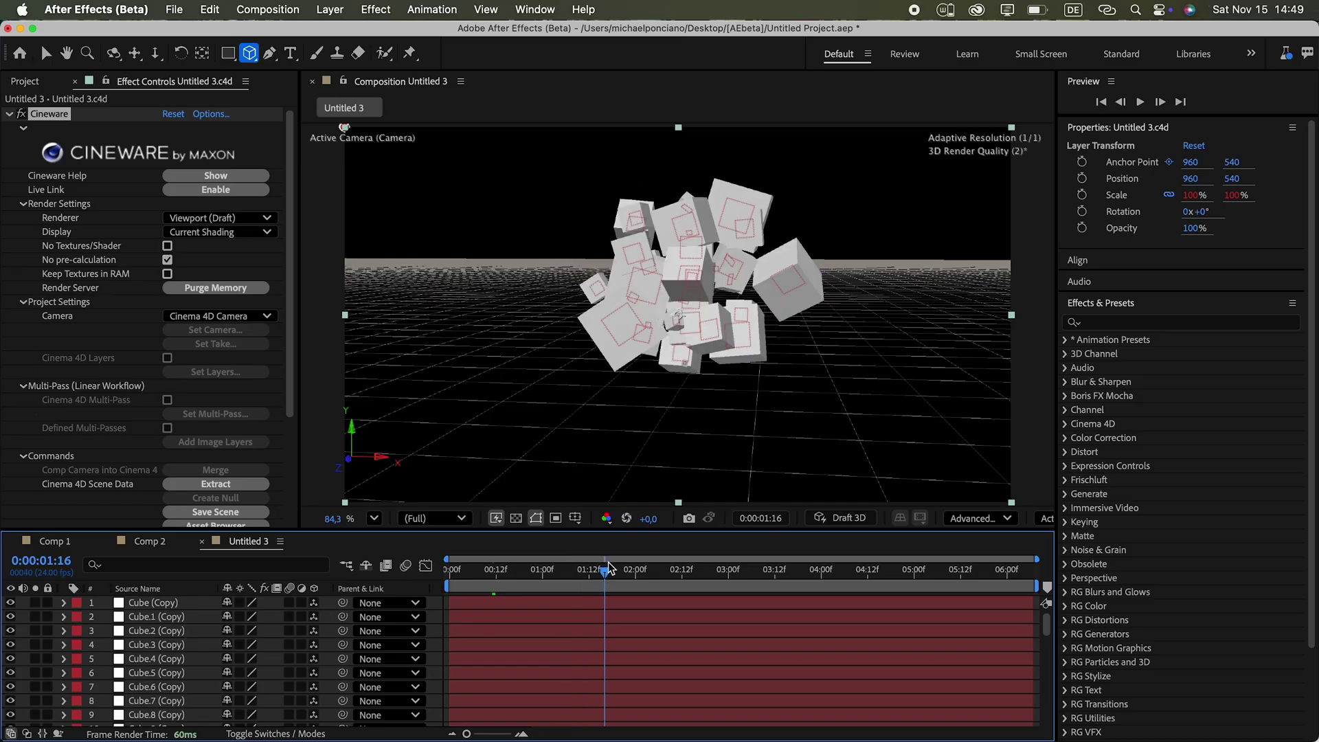
{"action": "left_click_drag", "start_coordinate": [609, 572], "coordinate": [582, 572]}
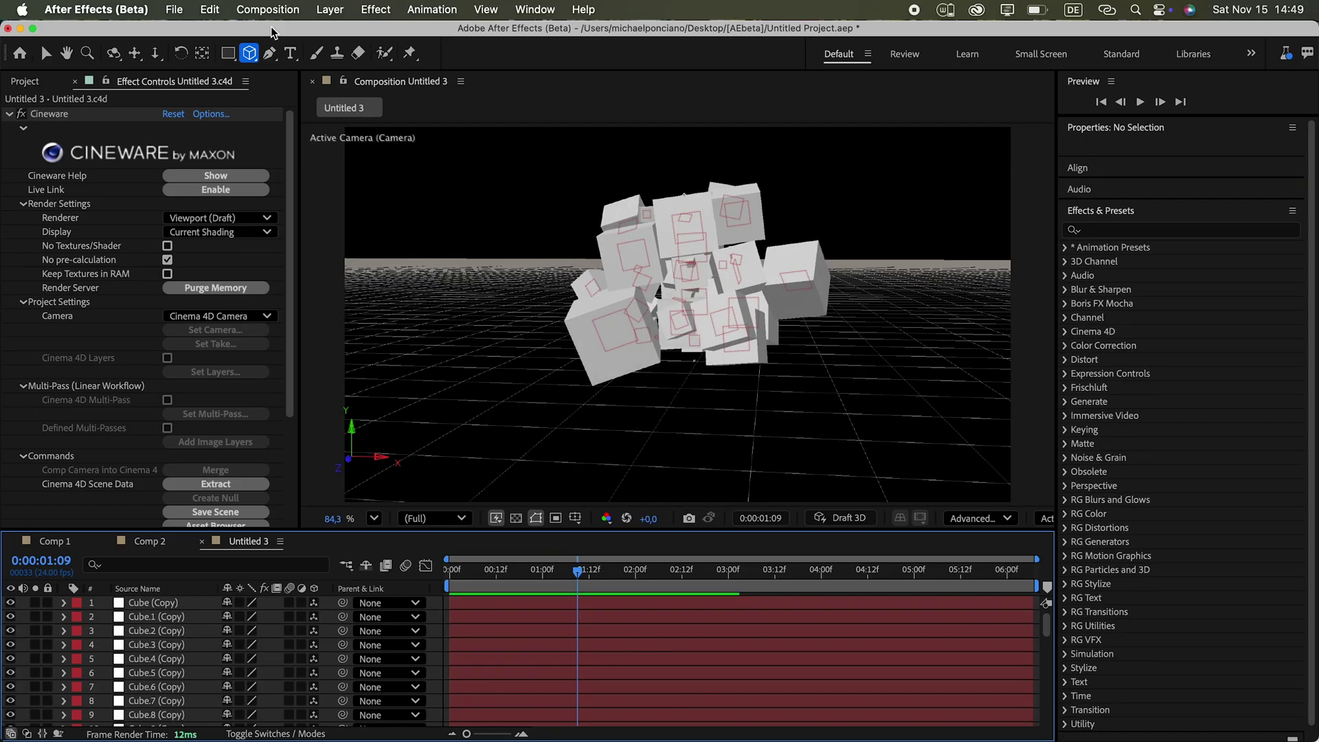
Add a cube mesh without wiggle expressions, parented to Cube (Copy), with width 200
{"action": "left_click", "coordinate": [251, 54]}
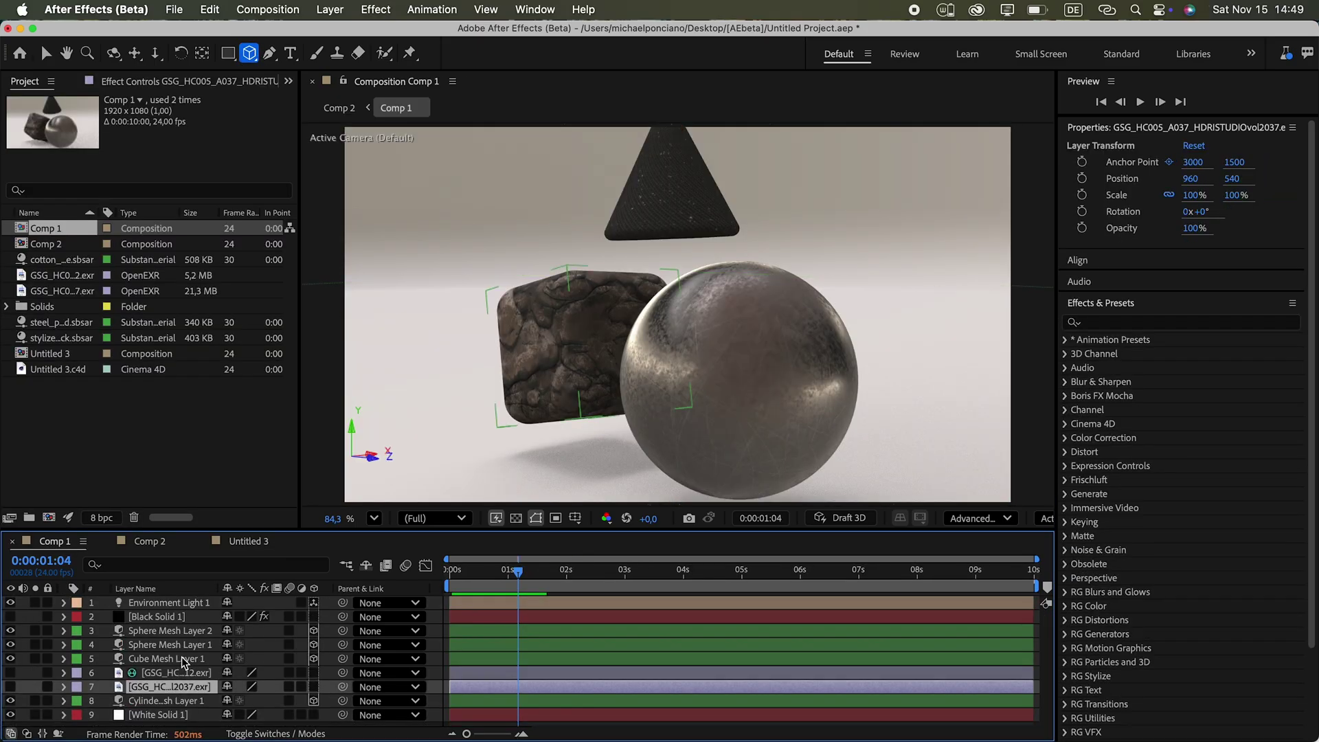
{"action": "left_click", "coordinate": [165, 659]}
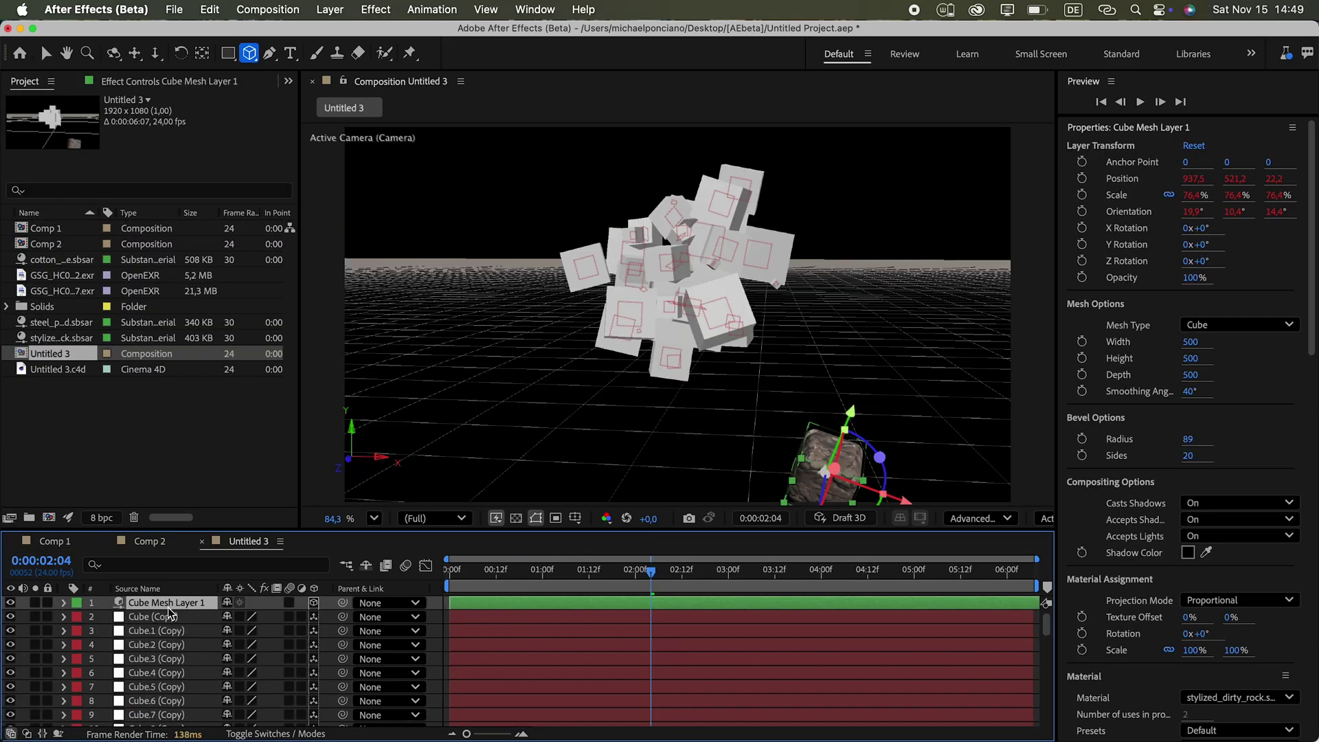
{"action": "key", "text": "e"}
{"action": "key", "text": "e"}
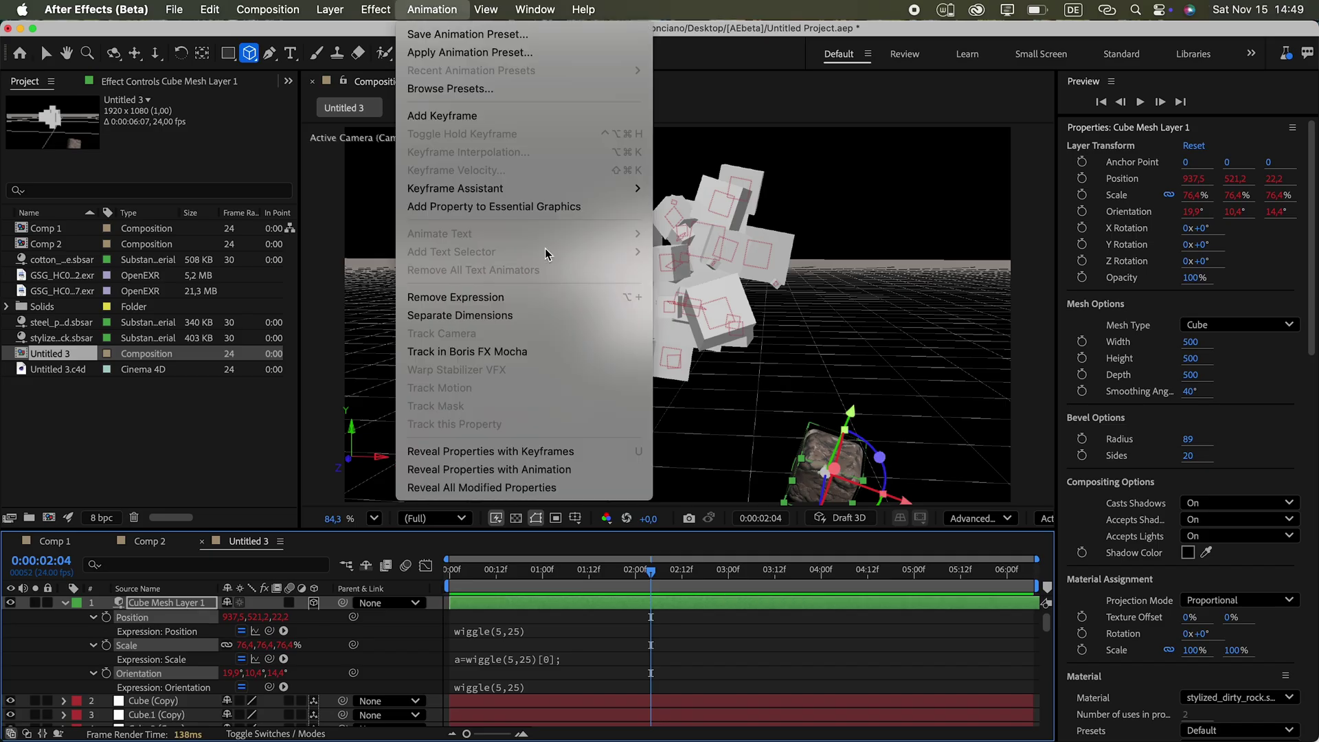
{"action": "left_click", "coordinate": [542, 303]}
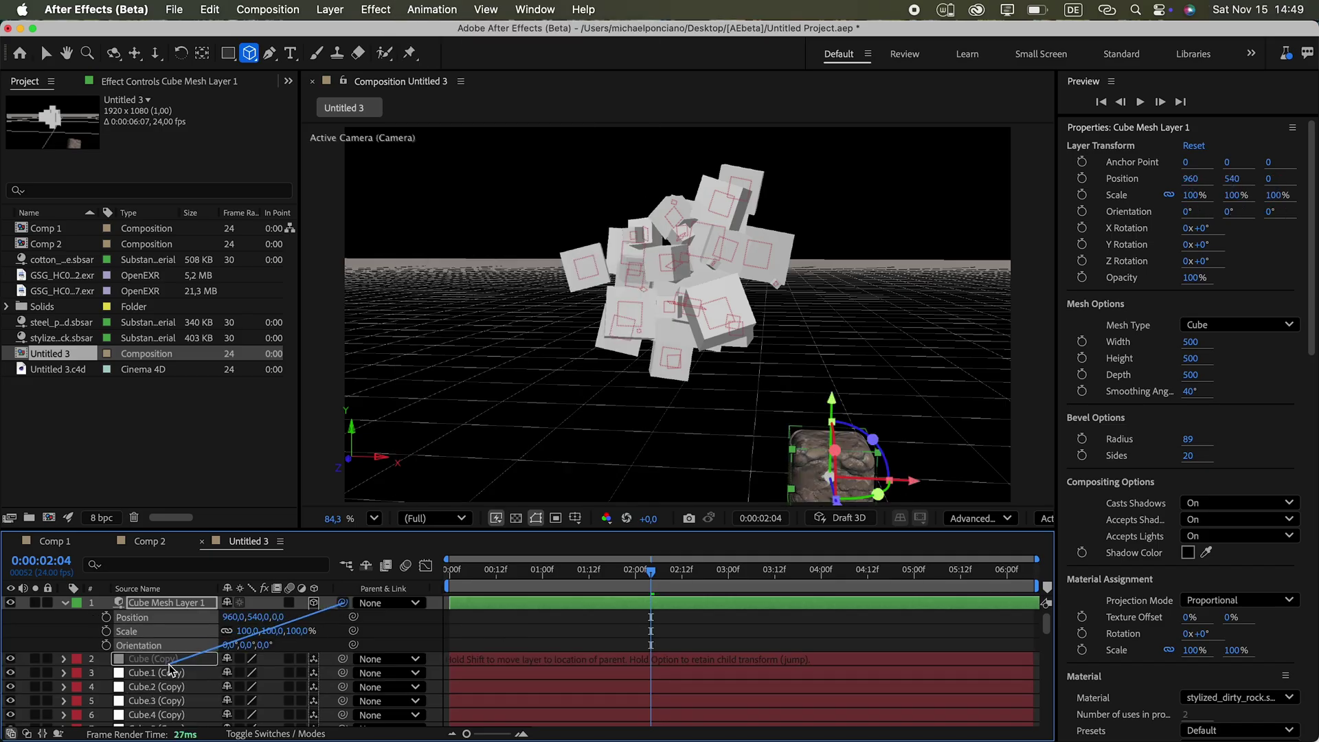
{"action": "left_click_drag", "start_coordinate": [170, 666], "coordinate": [171, 664]}
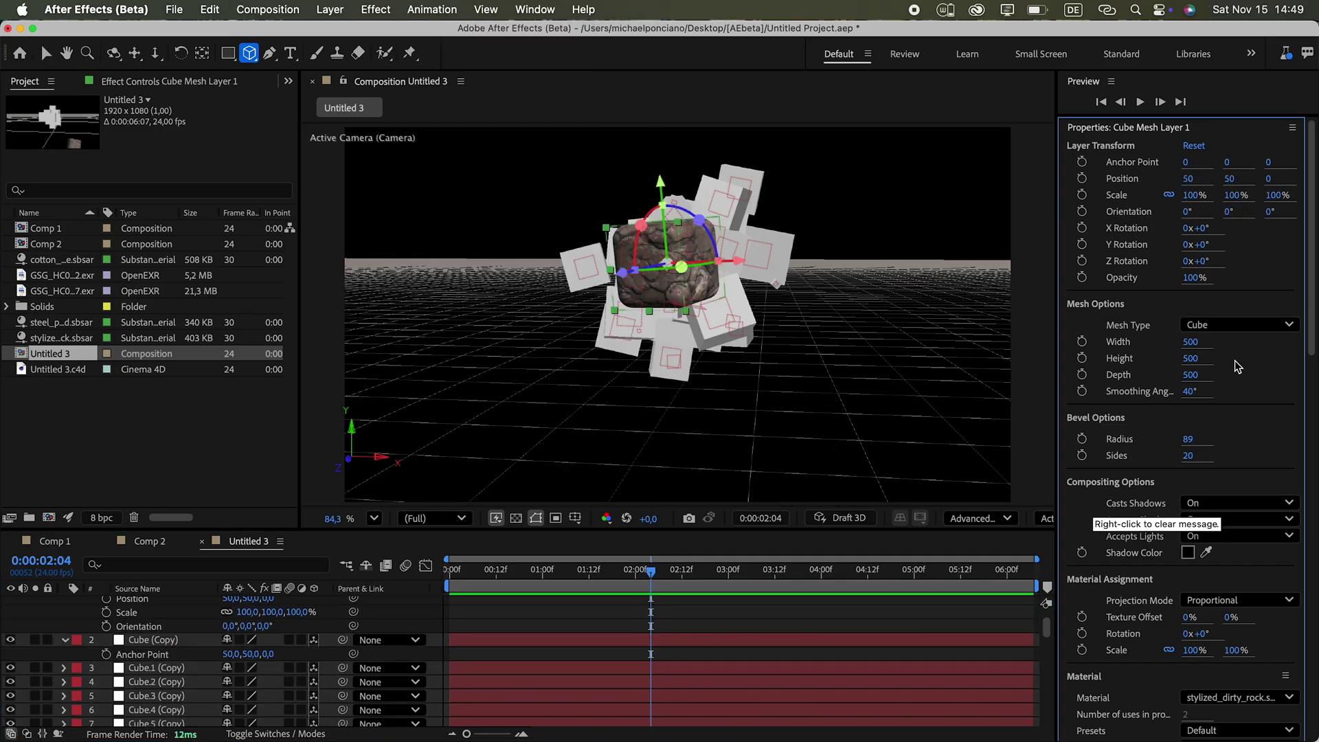
{"action": "left_click", "coordinate": [1197, 341]}
{"action": "type", "text": "200"}
{"action": "key", "text": "Return"}
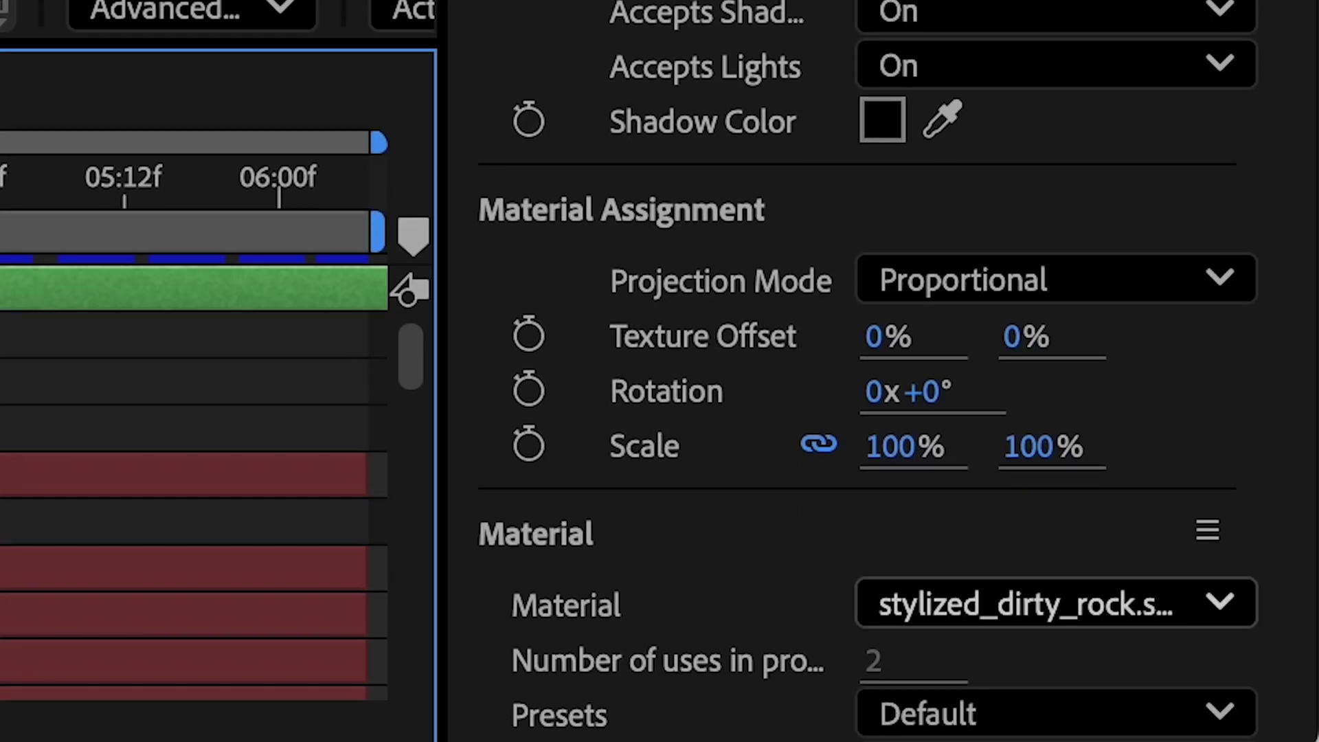
Set the cube material to Default, parent remaining mesh layers to their copies, and preview
{"action": "left_click", "coordinate": [1056, 603]}
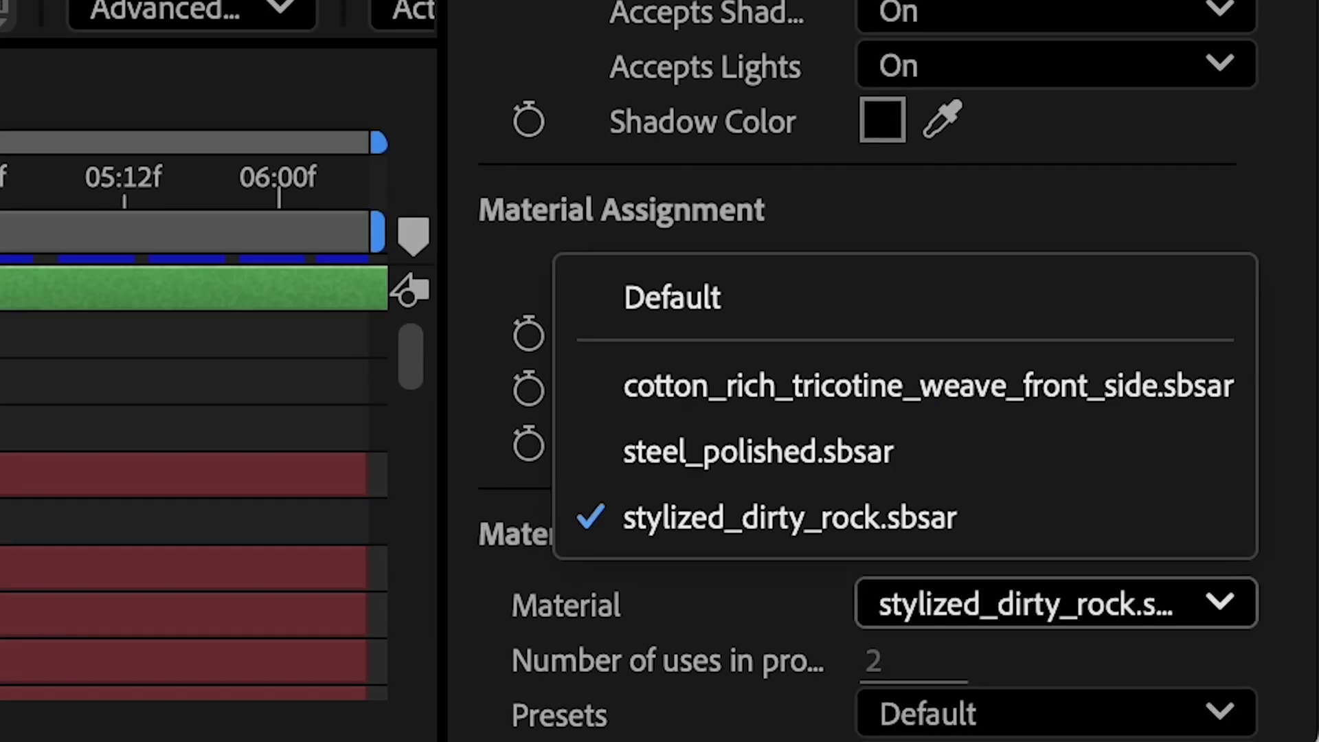
{"action": "left_click", "coordinate": [660, 295]}
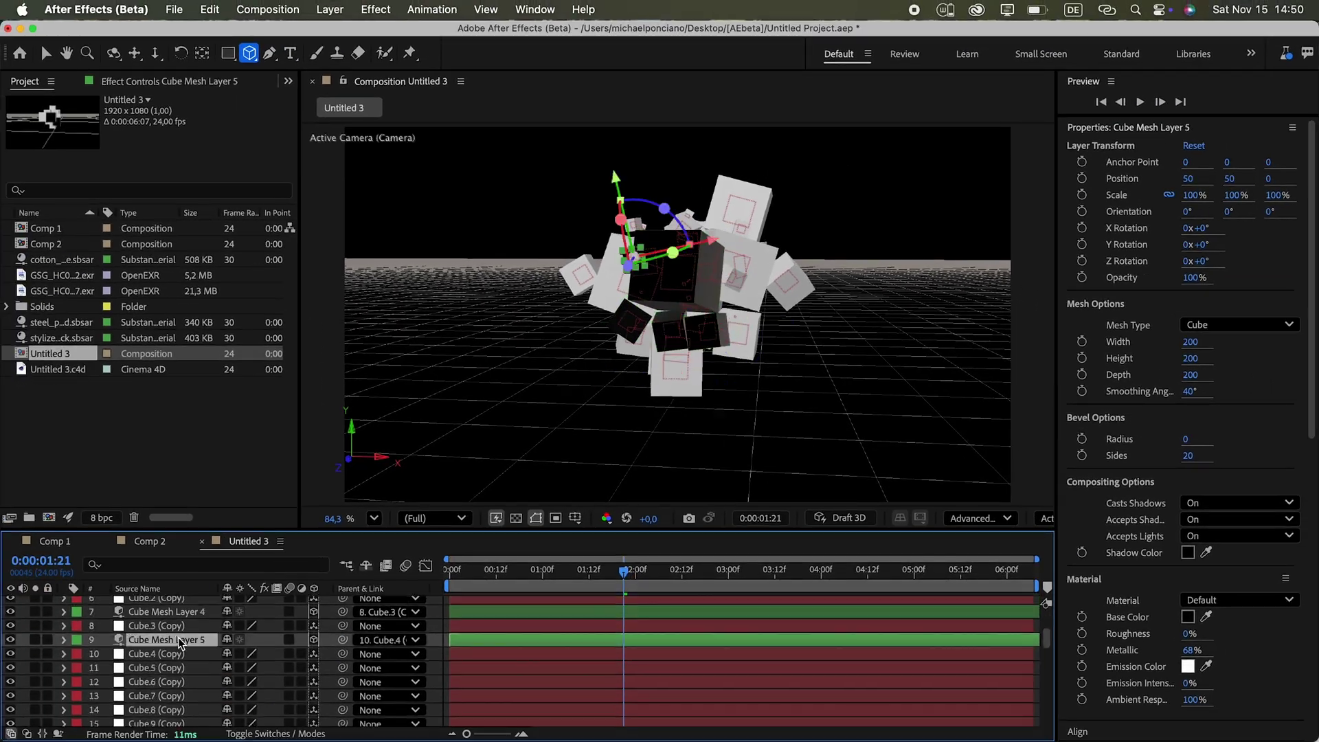
{"action": "left_click_drag", "start_coordinate": [342, 659], "coordinate": [213, 673]}
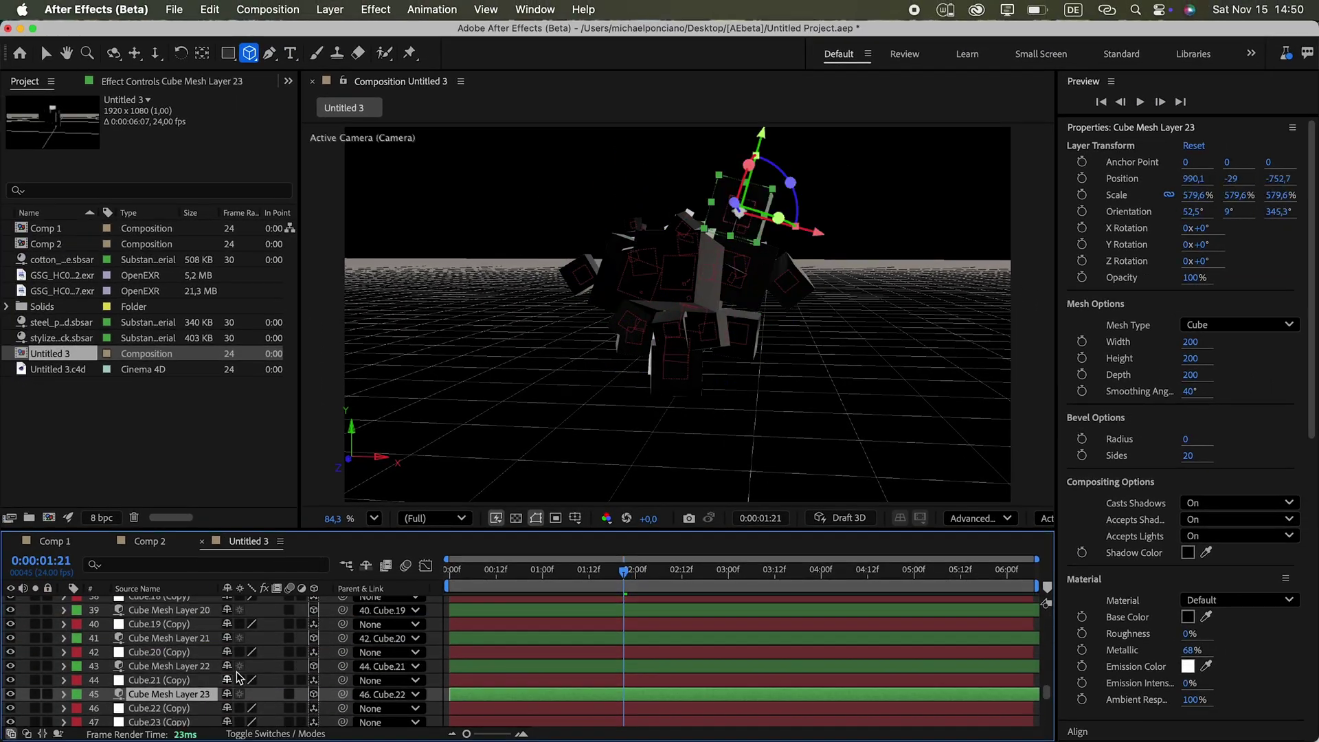
{"action": "left_click_drag", "start_coordinate": [623, 571], "coordinate": [842, 593]}
{"action": "key", "text": "space"}
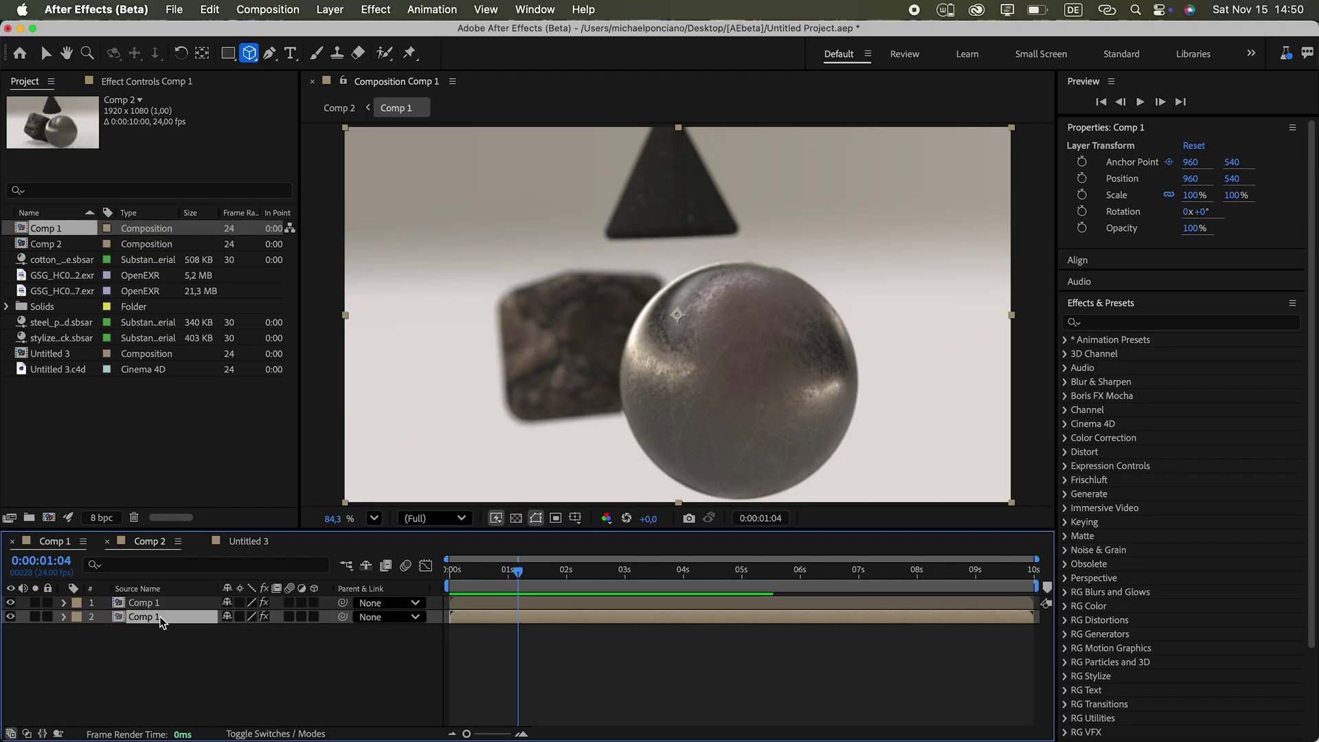
Copy Environment Light 1, HDRI and the floor cylinder from Comp 1 into Untitled 3
{"action": "left_click", "coordinate": [185, 603]}
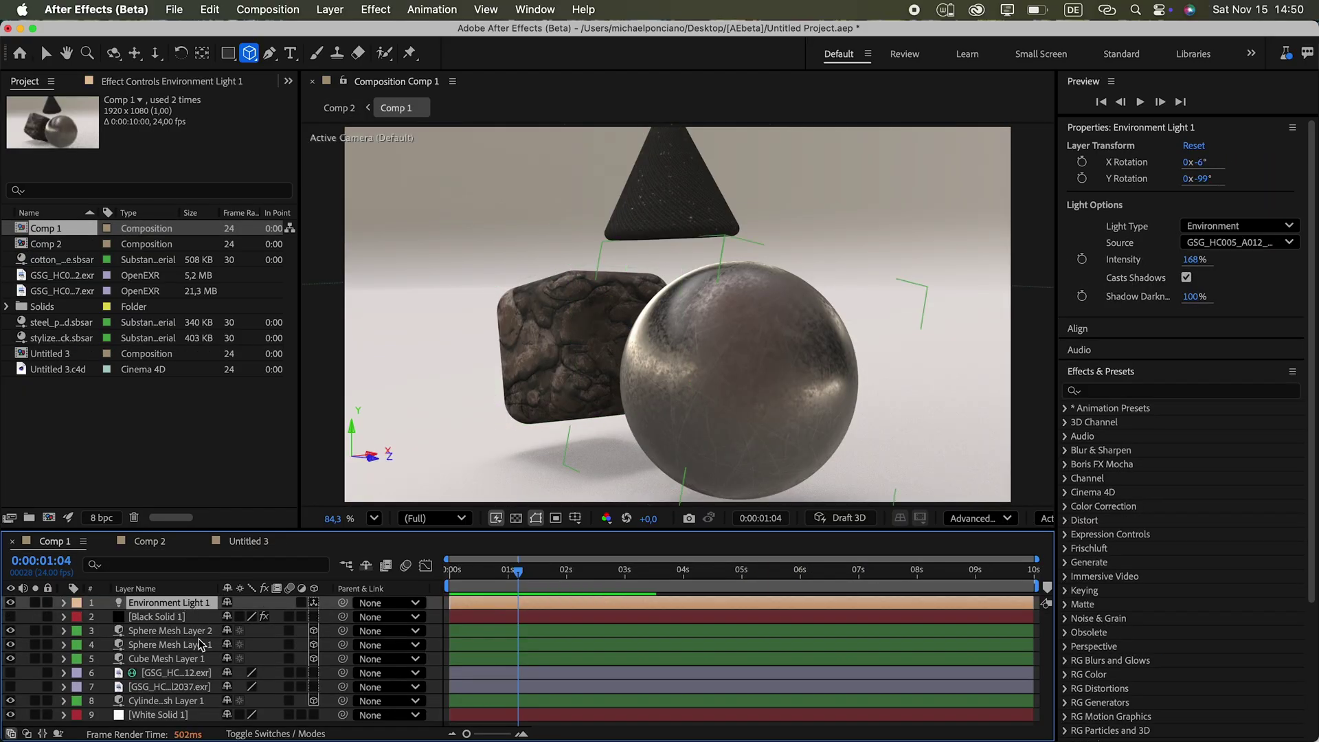
{"action": "left_click", "coordinate": [196, 673], "text": "super"}
{"action": "left_click", "coordinate": [196, 704], "text": "super"}
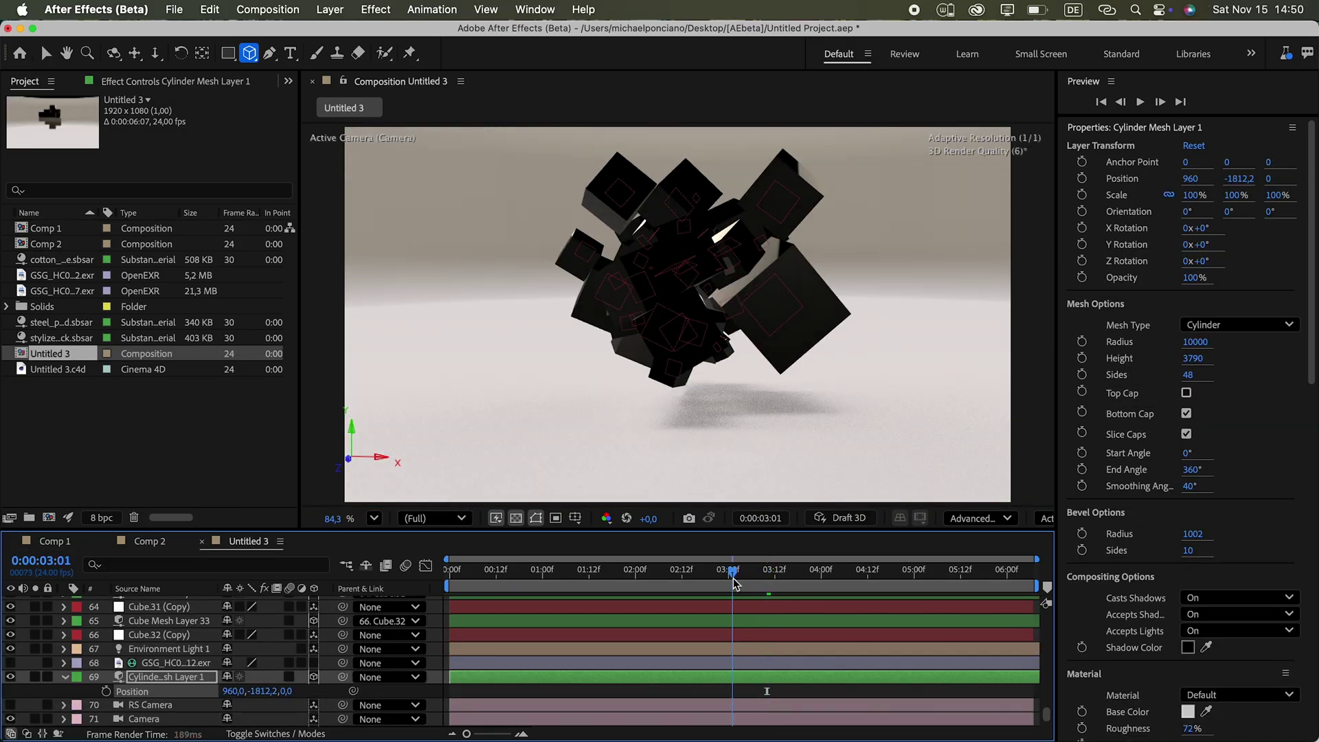
{"action": "key", "text": "super+shift+y"}
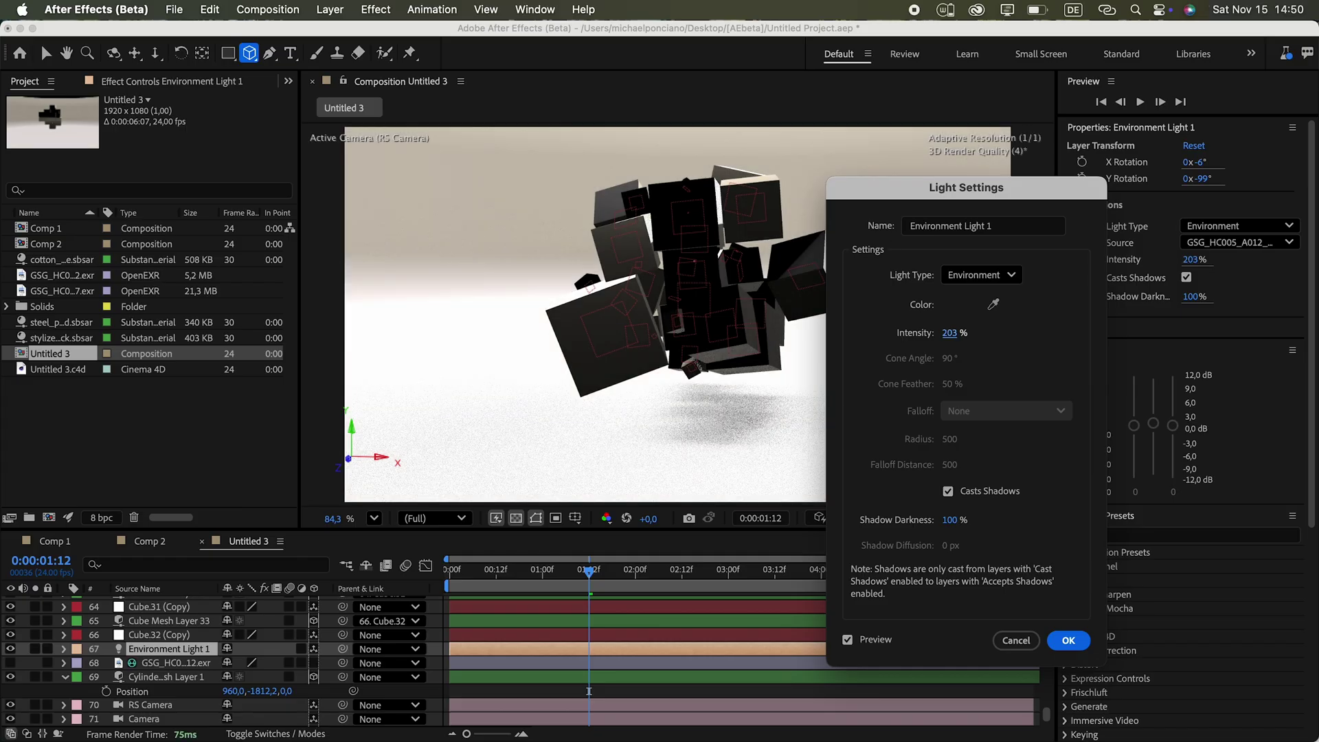
{"action": "key", "text": "Return"}
Extract the Cinema 4D cameras and lights via Cineware and set HDRI Light to Environment type
{"action": "left_click", "coordinate": [199, 83]}
{"action": "scroll", "coordinate": [285, 482], "scroll_direction": "down", "scroll_amount": 15}
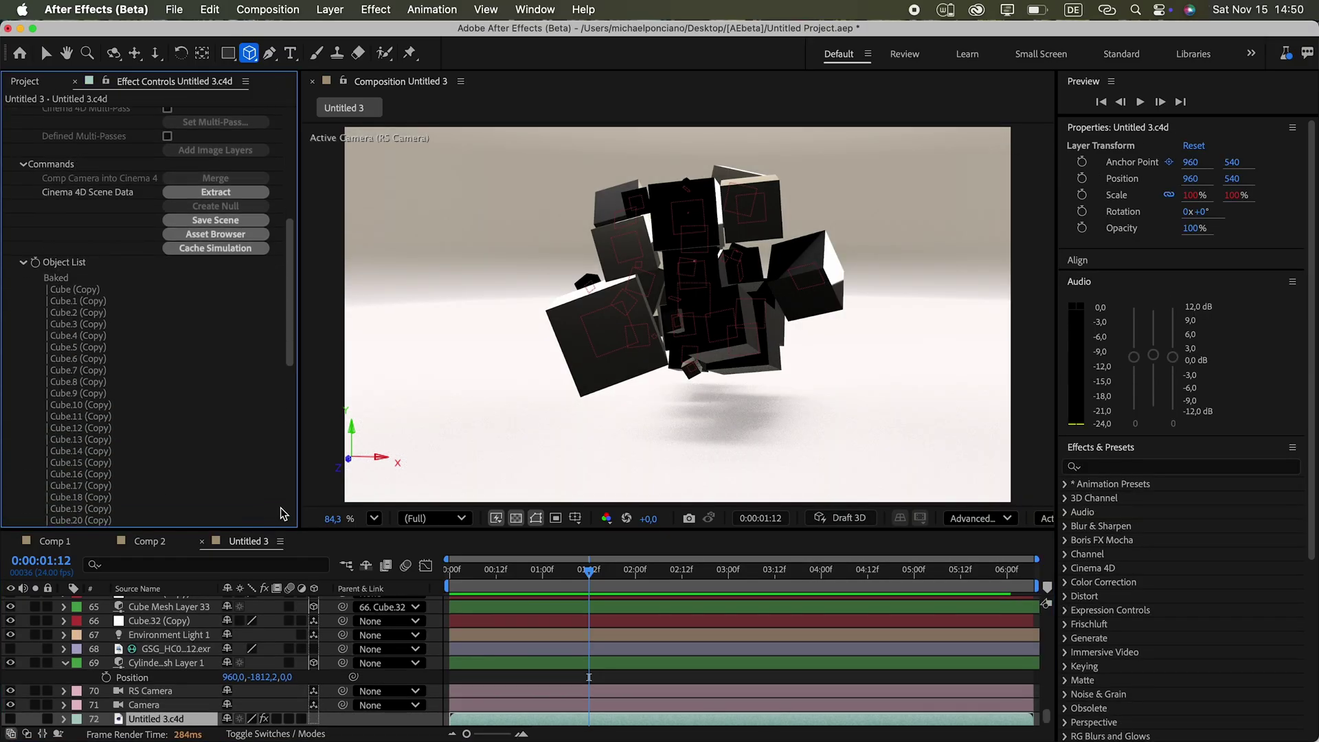
{"action": "scroll", "coordinate": [272, 380], "scroll_direction": "up", "scroll_amount": 15}
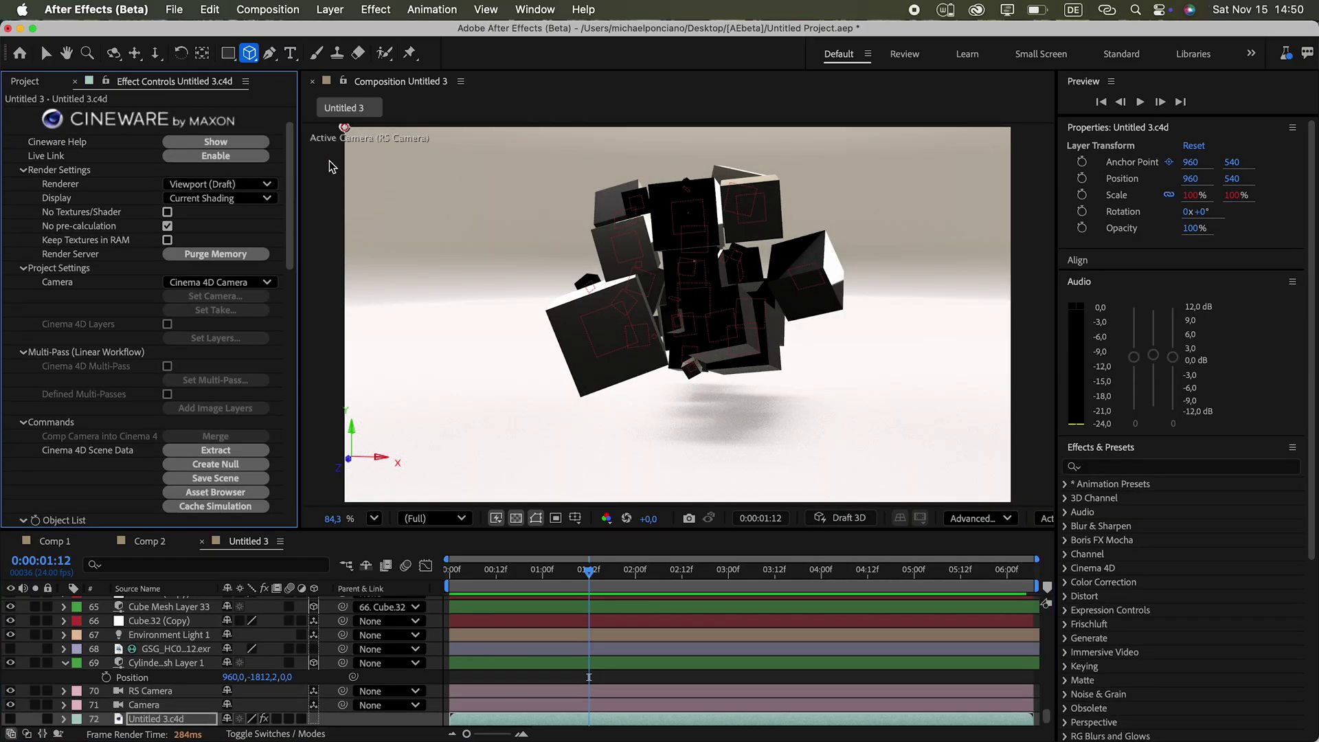
{"action": "scroll", "coordinate": [275, 310], "scroll_direction": "down", "scroll_amount": 5}
{"action": "left_click", "coordinate": [216, 240]}
{"action": "left_click", "coordinate": [1237, 226]}
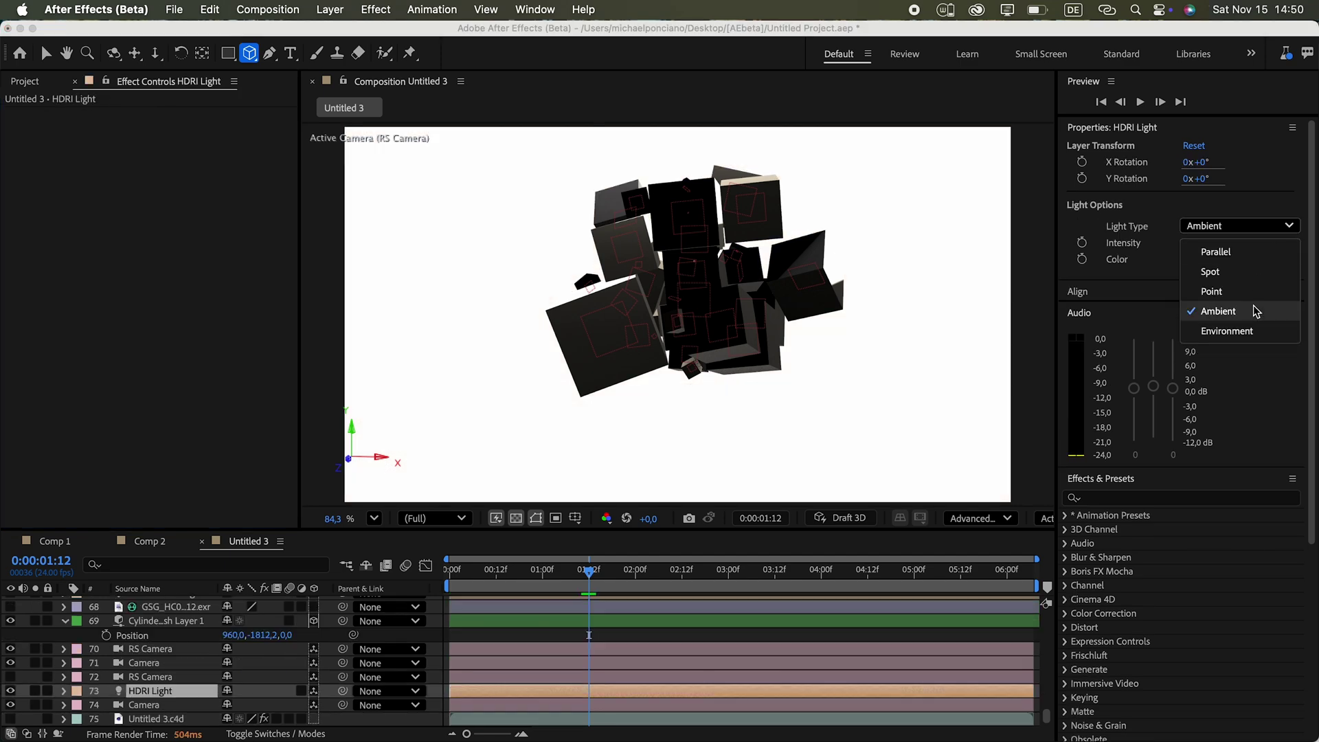
{"action": "left_click", "coordinate": [1230, 331]}
{"action": "left_click", "coordinate": [559, 580]}
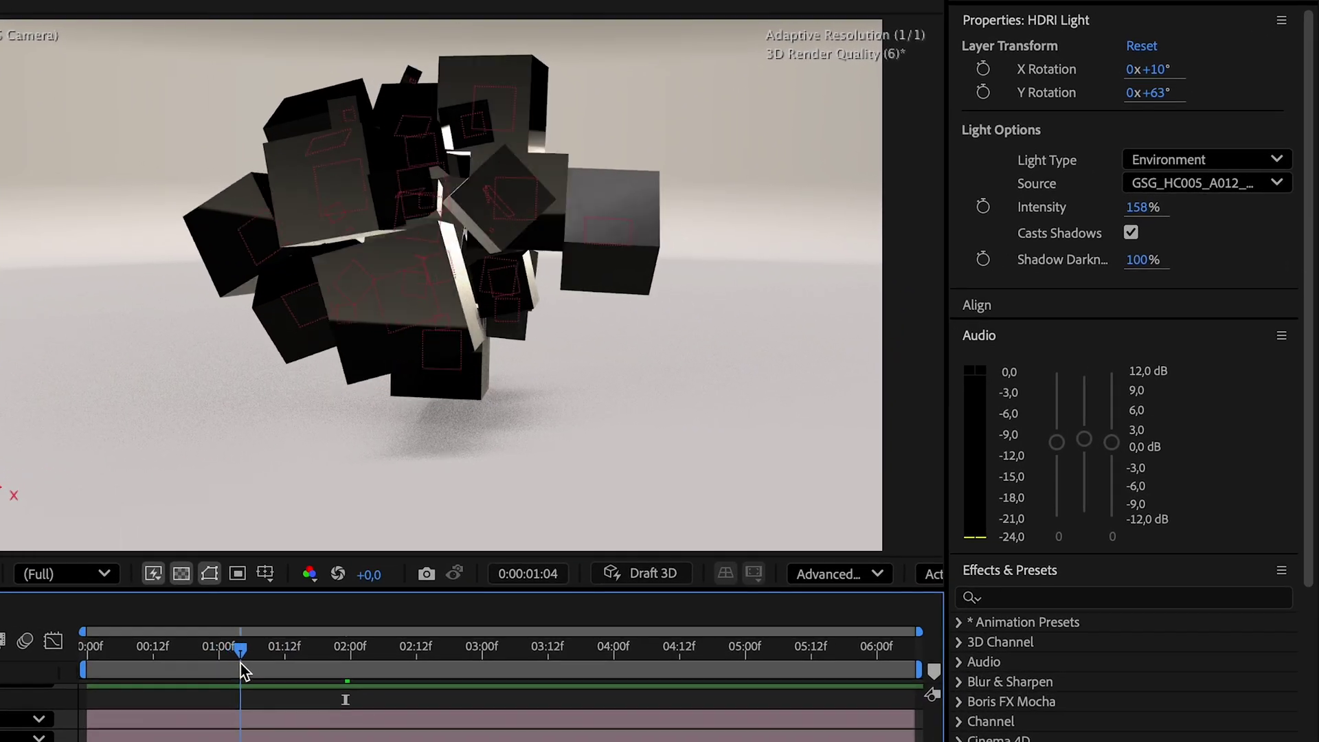
Set a new shadow Casting Box value in the 3D Renderer Options
{"action": "left_click_drag", "start_coordinate": [241, 663], "coordinate": [526, 631]}
{"action": "key", "text": "ctrl+a"}
{"action": "left_click", "coordinate": [840, 574]}
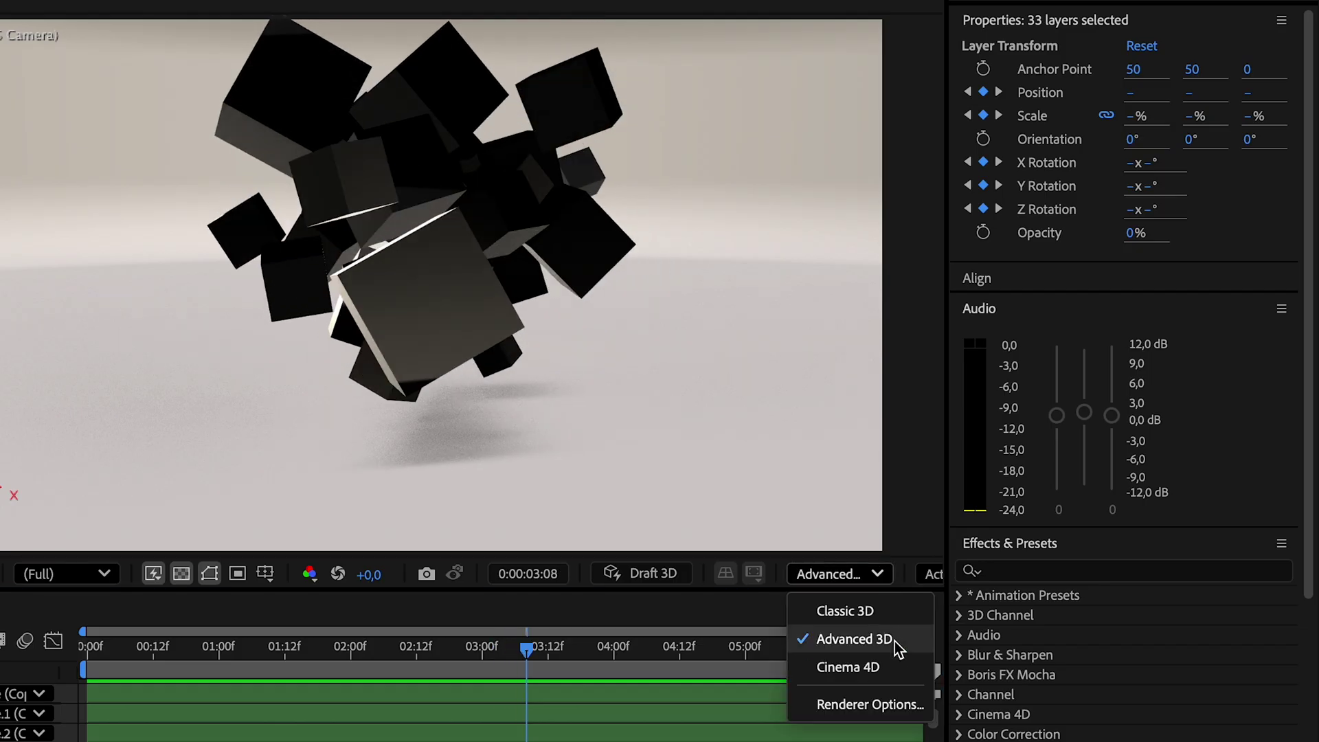
{"action": "left_click", "coordinate": [894, 704]}
{"action": "key", "text": "Tab"}
{"action": "key", "text": "Return"}
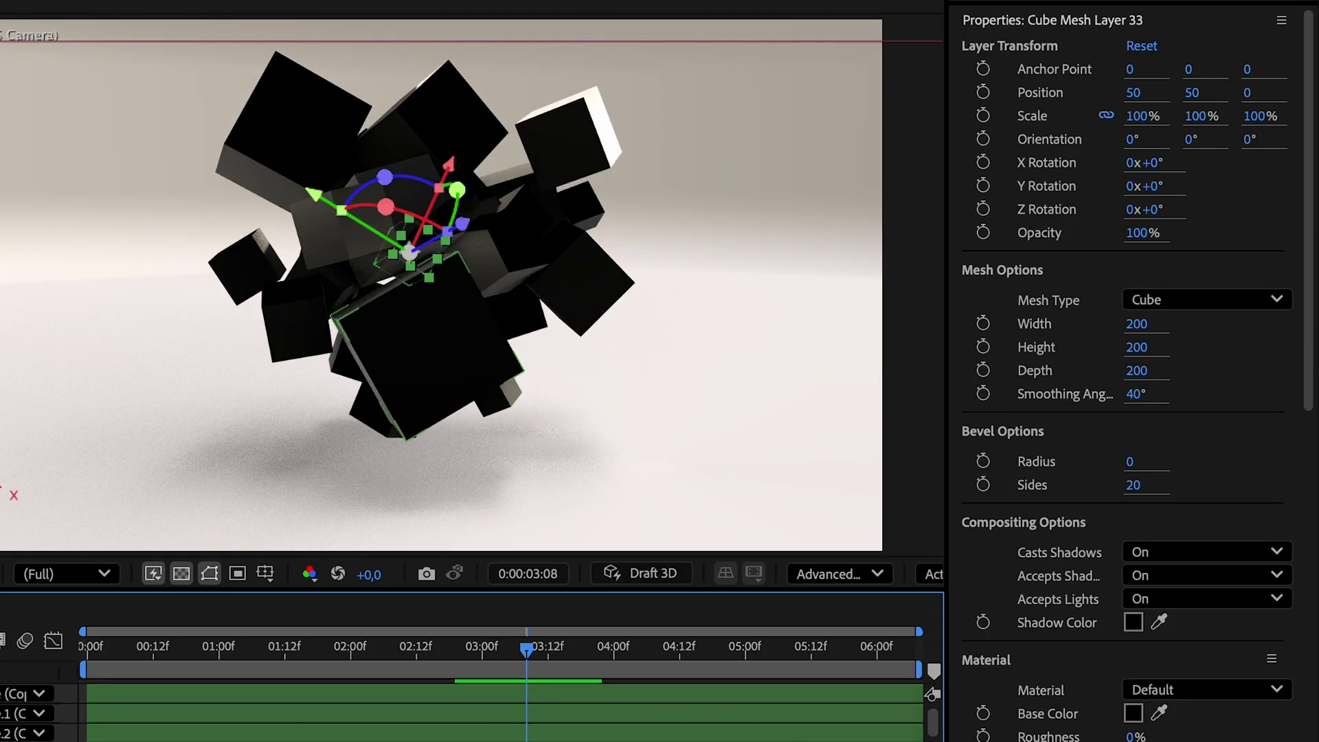
Change every mesh layer's Mesh Type from Cube to Sphere
{"action": "key", "text": "ctrl+a"}
{"action": "left_click", "coordinate": [1208, 300]}
{"action": "left_click", "coordinate": [1172, 365]}
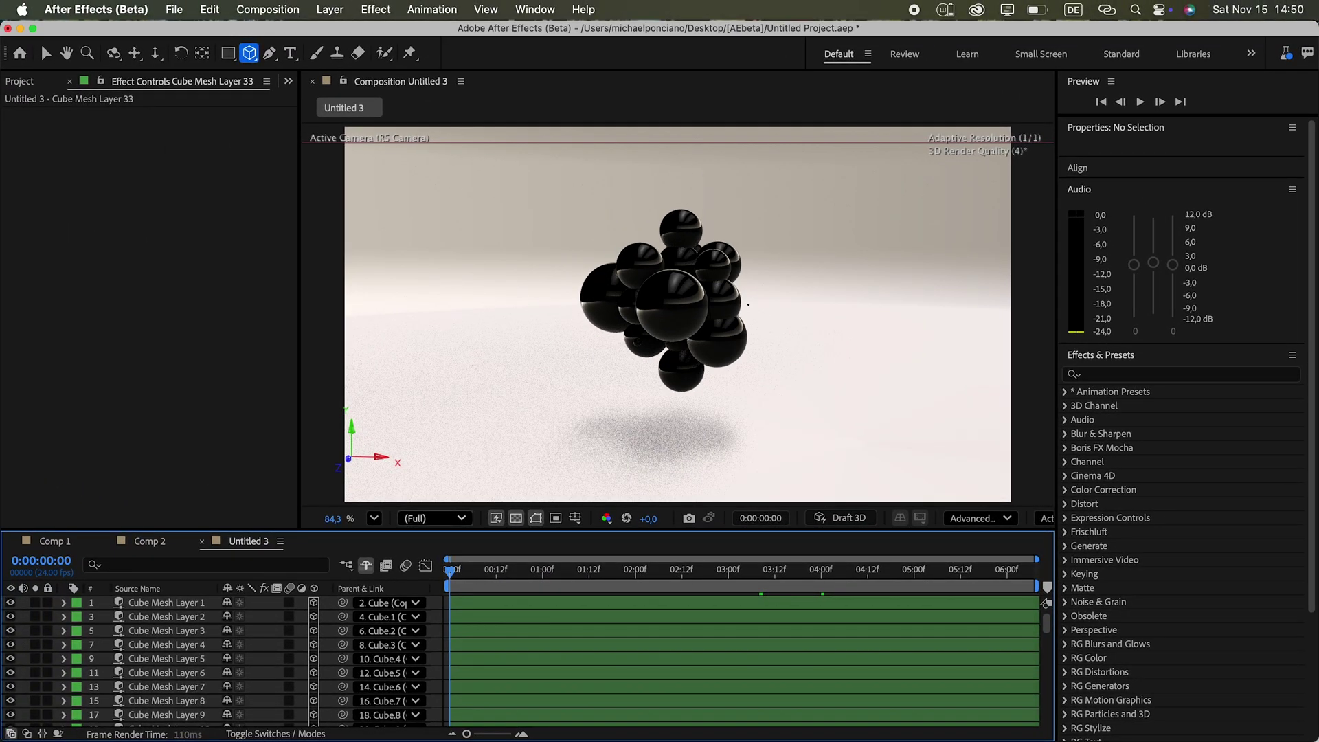
Select every other mesh layer and switch them back to the Cube mesh type
{"action": "left_click", "coordinate": [167, 602]}
{"action": "left_click", "coordinate": [166, 631], "text": "ctrl"}
{"action": "left_click", "coordinate": [167, 658], "text": "super"}
{"action": "left_click", "coordinate": [166, 687], "text": "super"}
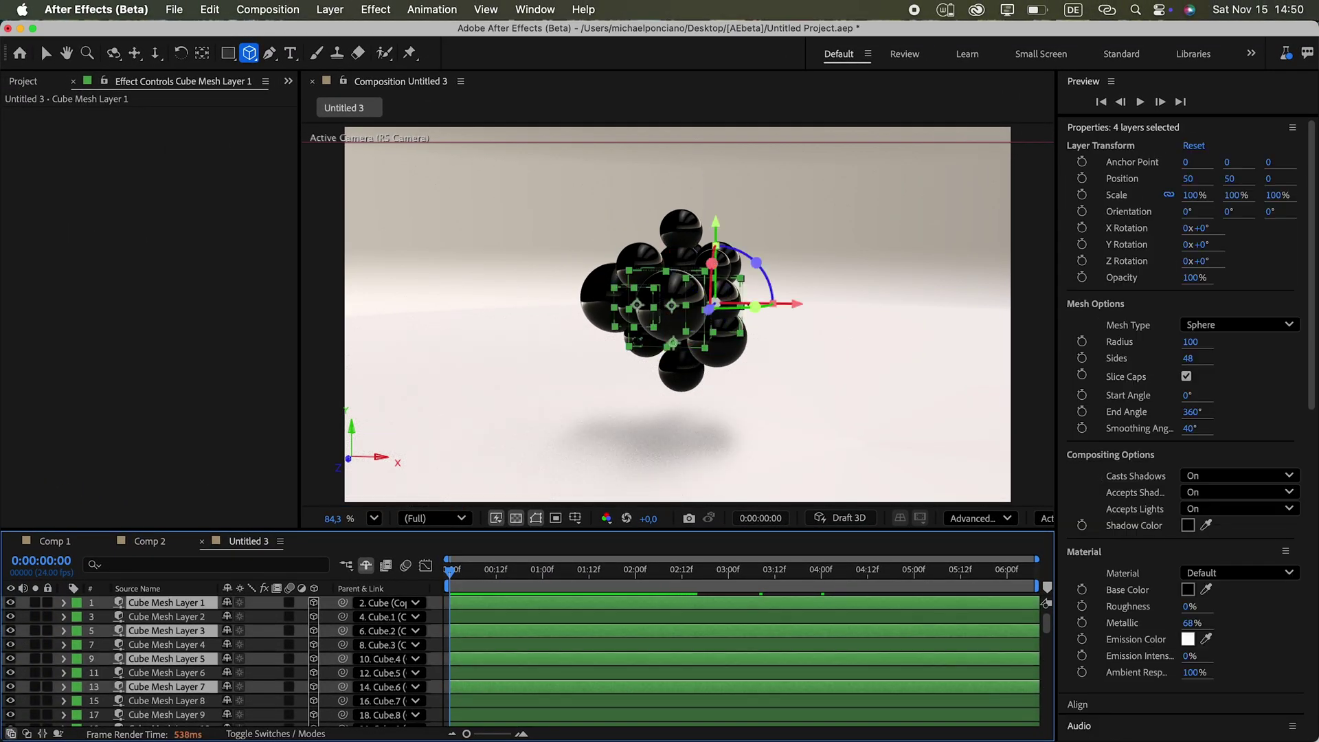
{"action": "scroll", "coordinate": [166, 659], "scroll_direction": "down", "scroll_amount": 3}
{"action": "left_click", "coordinate": [166, 641], "text": "super"}
{"action": "left_click", "coordinate": [166, 669], "text": "super"}
{"action": "left_click", "coordinate": [166, 698], "text": "super"}
{"action": "scroll", "coordinate": [166, 660], "scroll_direction": "down", "scroll_amount": 2}
{"action": "left_click", "coordinate": [167, 673], "text": "super"}
{"action": "left_click", "coordinate": [166, 702], "text": "super"}
{"action": "scroll", "coordinate": [166, 660], "scroll_direction": "down", "scroll_amount": 2}
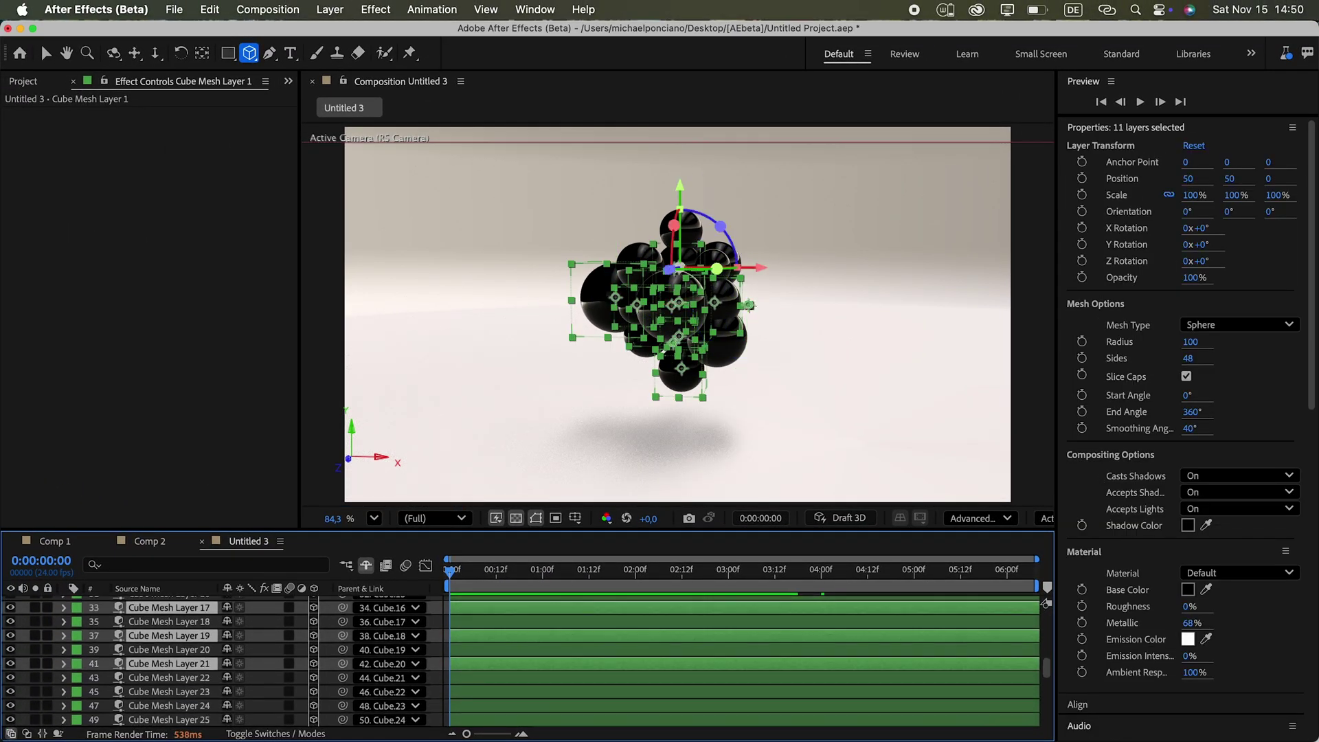
{"action": "left_click", "coordinate": [167, 691], "text": "super"}
{"action": "scroll", "coordinate": [166, 660], "scroll_direction": "down", "scroll_amount": 2}
{"action": "left_click", "coordinate": [166, 668], "text": "super"}
{"action": "scroll", "coordinate": [166, 660], "scroll_direction": "down", "scroll_amount": 2}
{"action": "left_click", "coordinate": [166, 642], "text": "super"}
{"action": "left_click", "coordinate": [166, 698], "text": "super"}
{"action": "left_click", "coordinate": [1239, 325]}
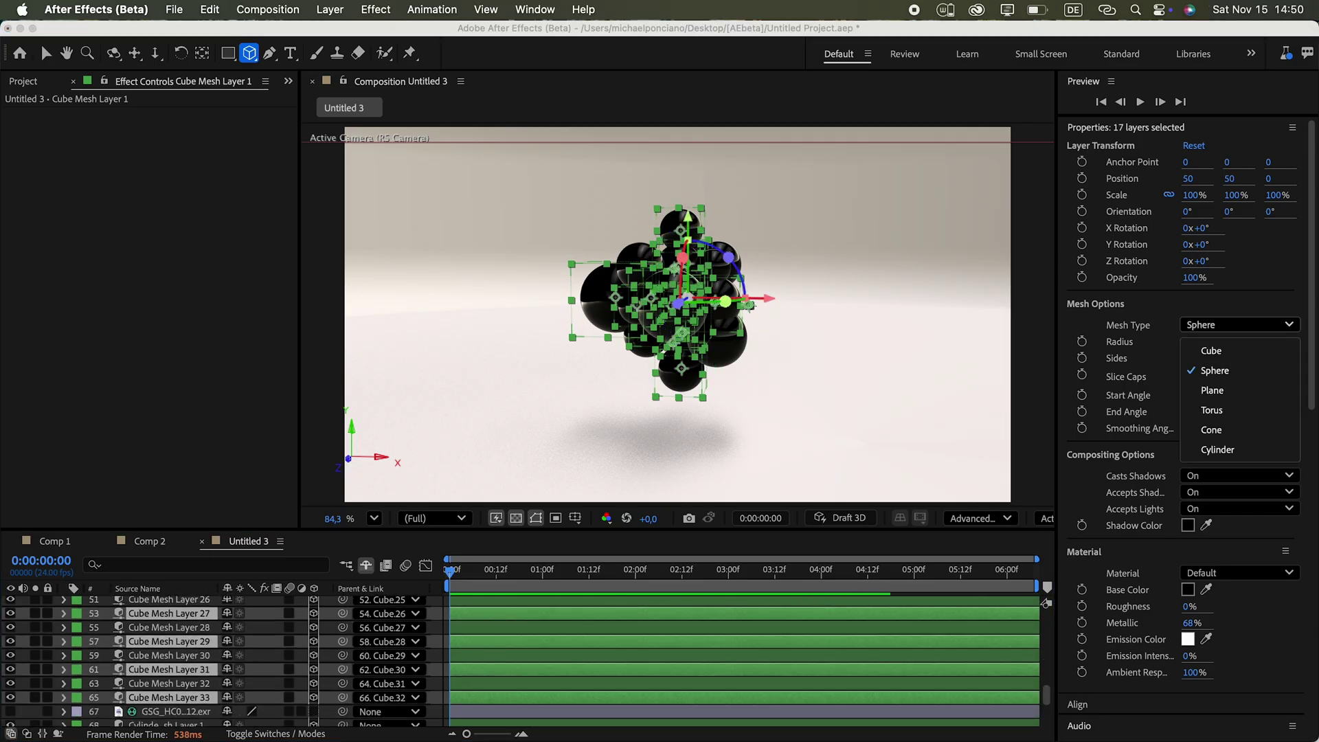
{"action": "left_click", "coordinate": [1210, 412]}
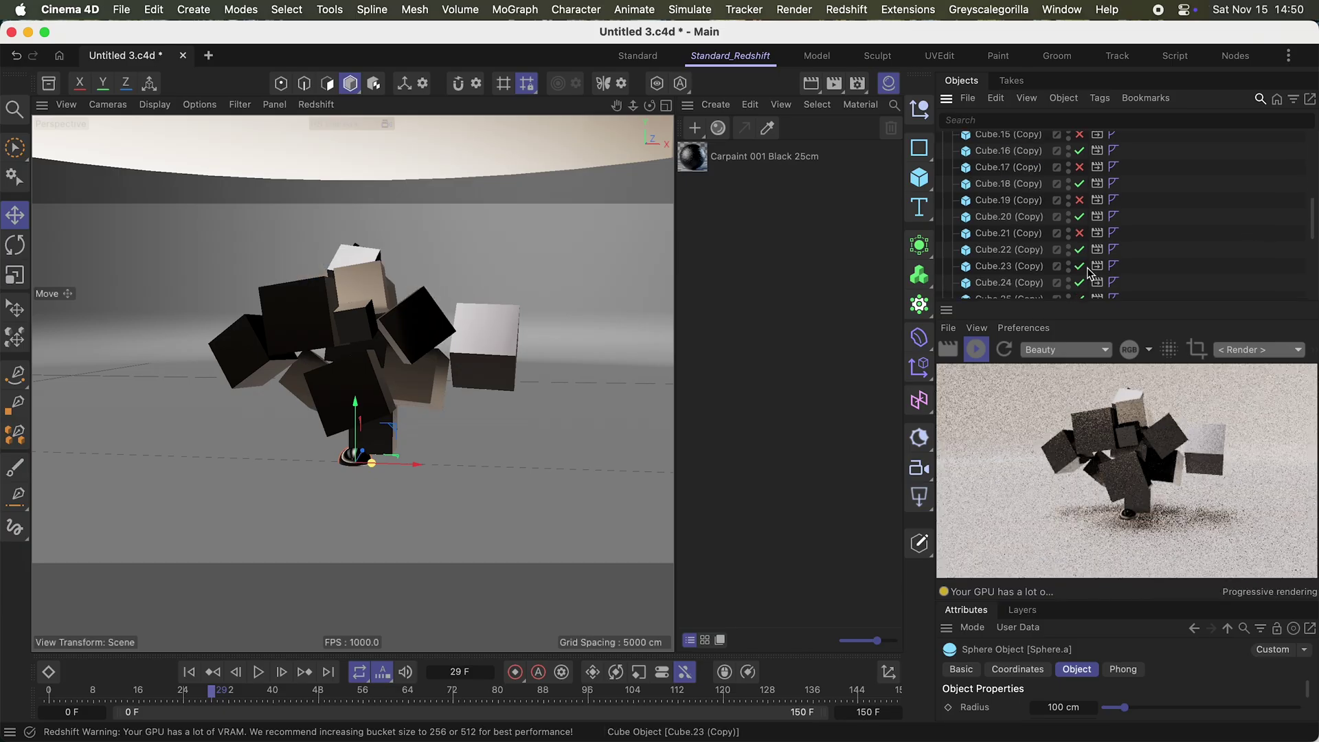
Scrub back to an earlier frame to check the mixed spheres and cubes
{"action": "left_click_drag", "start_coordinate": [204, 695], "coordinate": [142, 702]}
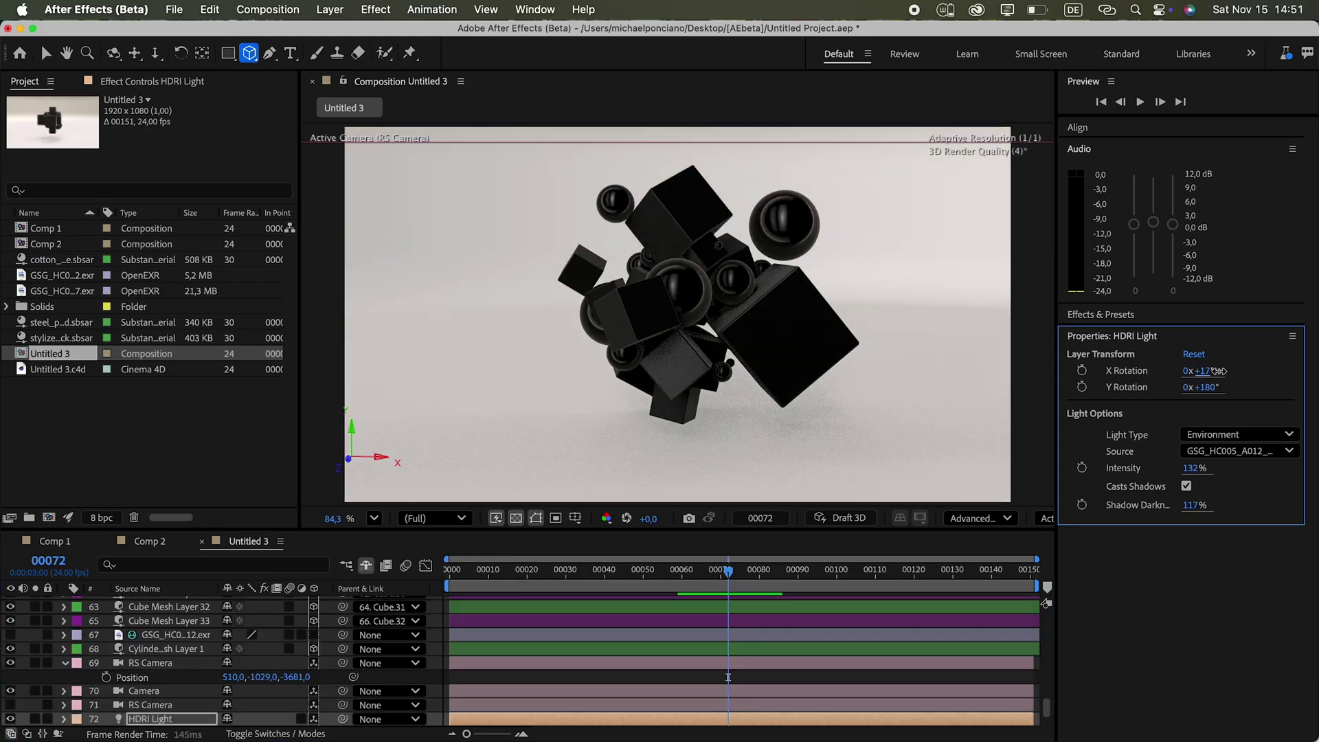
Scrub the HDRI Light's rotation to turn the lighting around the scene
{"action": "left_click_drag", "start_coordinate": [1218, 371], "coordinate": [1237, 371]}
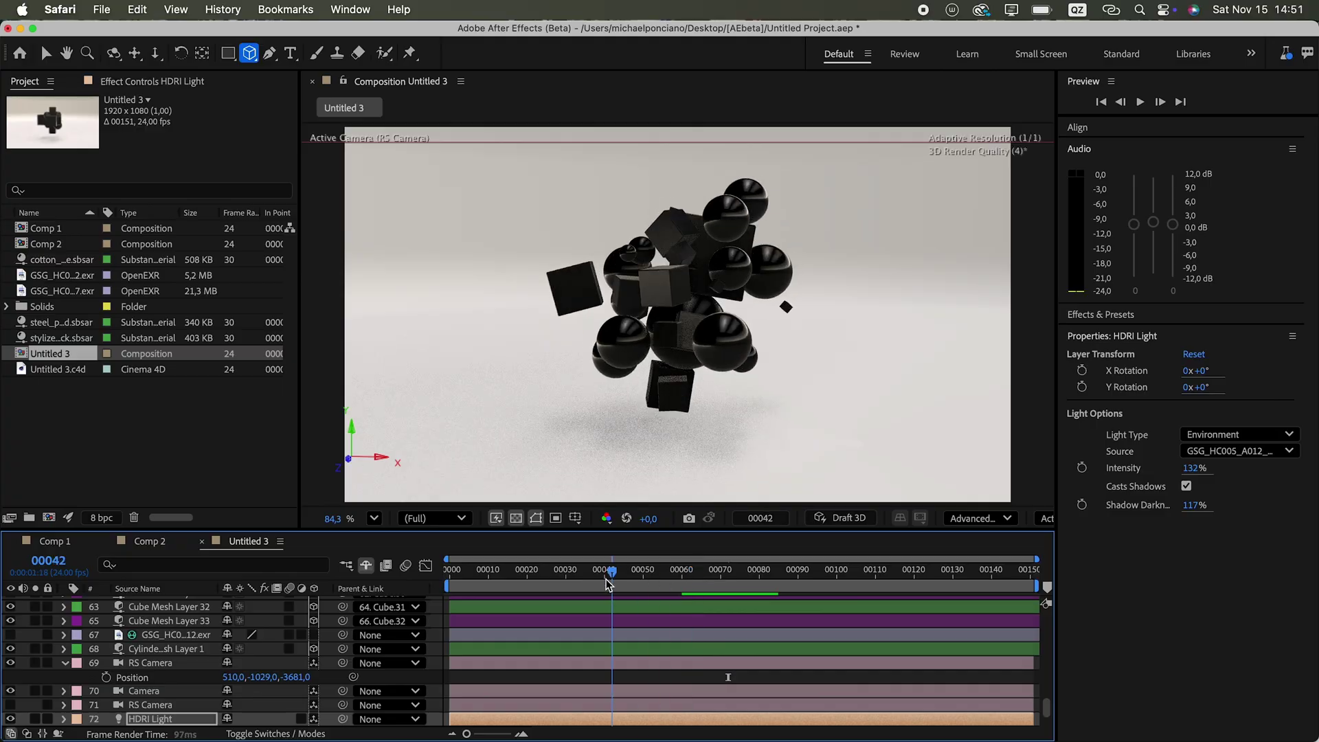
Scrub through frames in After Effects to compare against the Redshift render
{"action": "left_click_drag", "start_coordinate": [607, 574], "coordinate": [750, 569]}
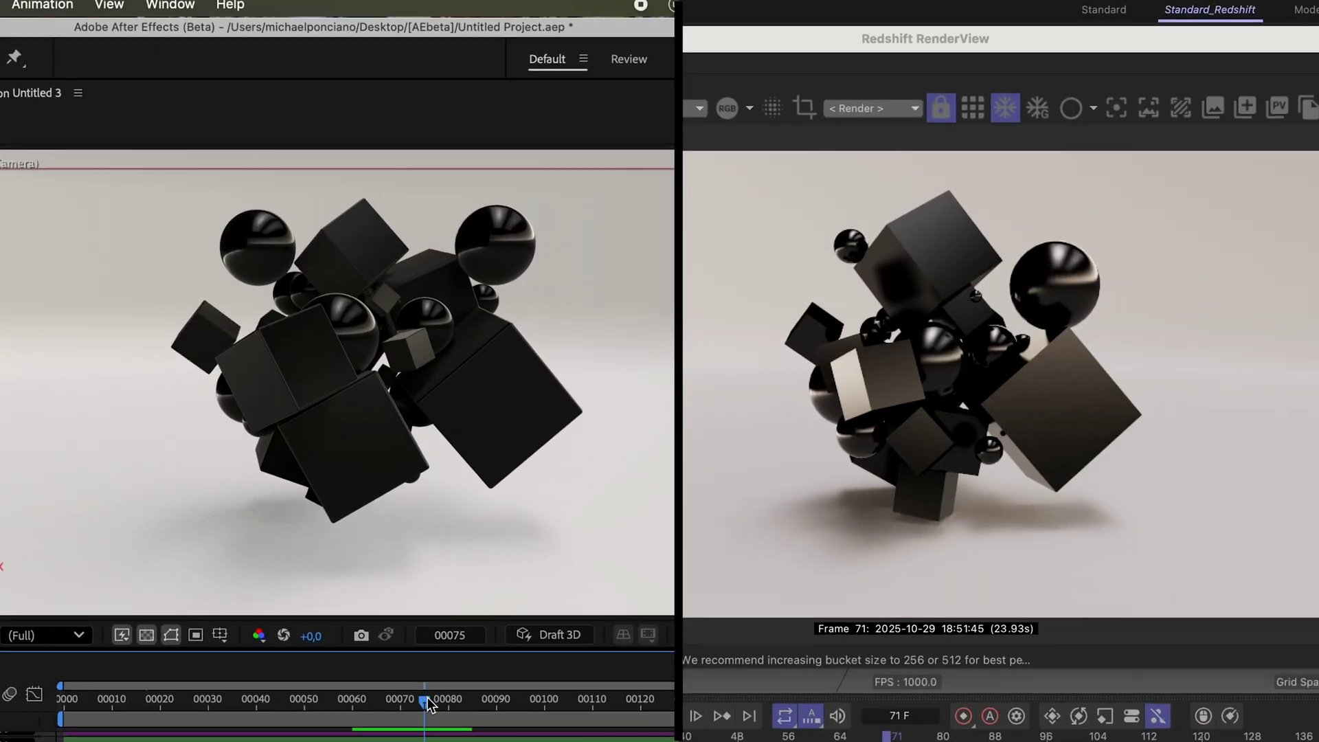
{"action": "left_click_drag", "start_coordinate": [749, 569], "coordinate": [625, 579]}
{"action": "mouse_move", "coordinate": [275, 714]}
{"action": "left_mouse_down"}
{"action": "mouse_move", "coordinate": [226, 715]}
{"action": "mouse_move", "coordinate": [258, 715]}
{"action": "left_mouse_up"}
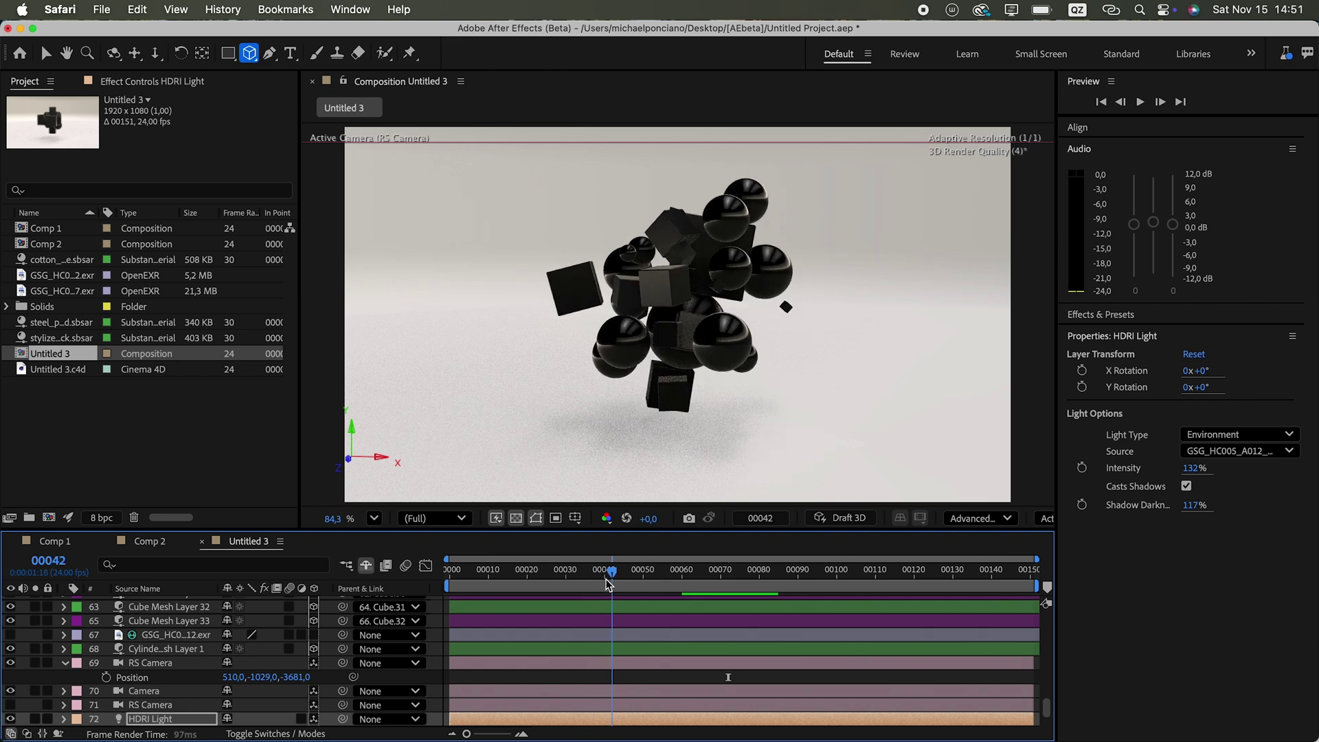
{"action": "left_click_drag", "start_coordinate": [607, 583], "coordinate": [722, 571]}
{"action": "left_click", "coordinate": [86, 353]}
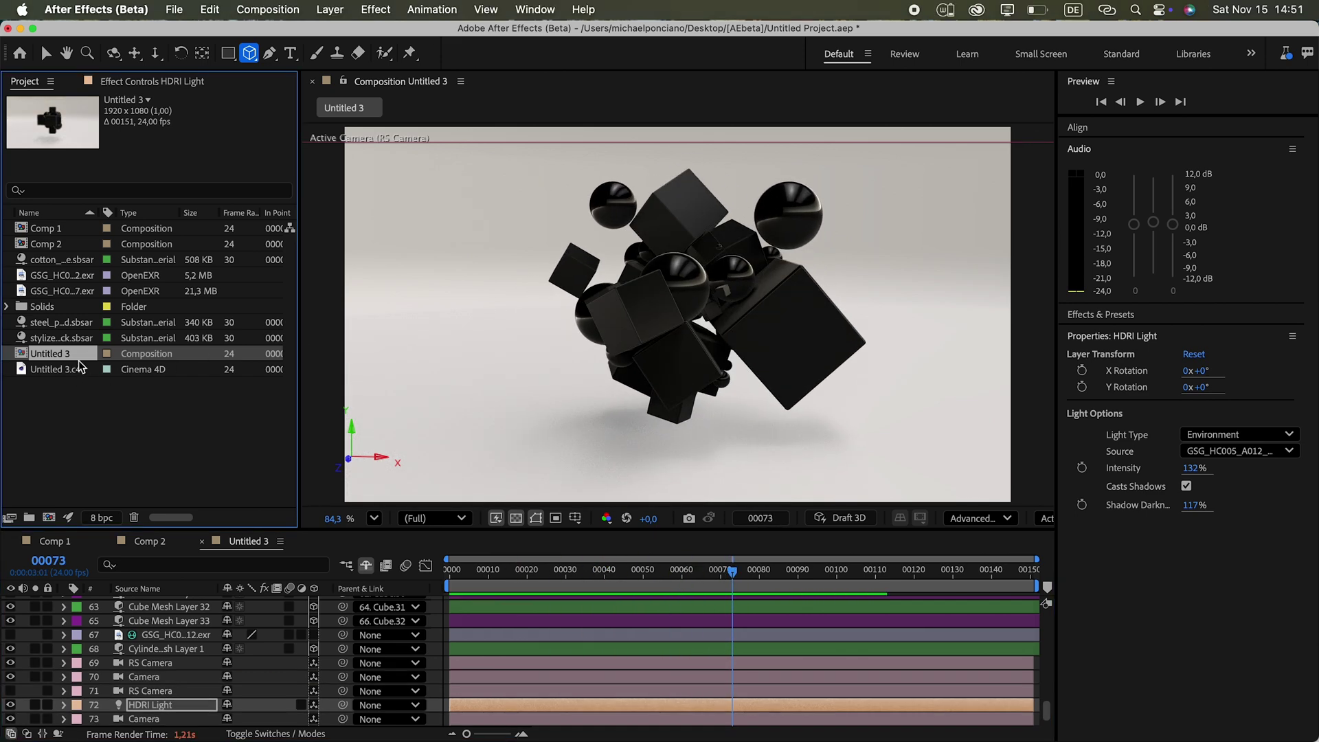
Duplicate Untitled 3 as Untitled 4 and hide its floor Cylinder layer
{"action": "key", "text": "super+d"}
{"action": "double_click", "coordinate": [52, 385]}
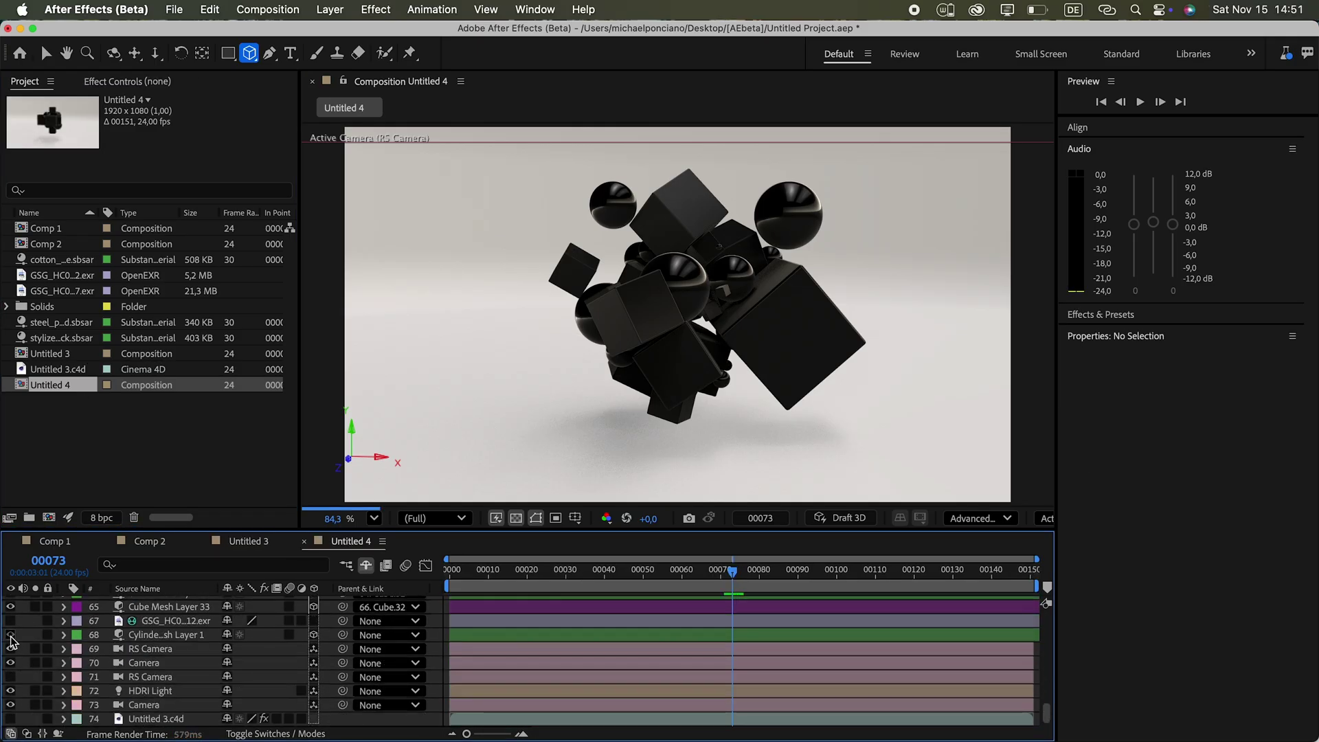
{"action": "left_click", "coordinate": [10, 635]}
Create Untitled 5 as a new composition containing both Untitled 3 and Untitled 4
{"action": "left_click", "coordinate": [50, 353]}
{"action": "left_click", "coordinate": [62, 387], "text": "super"}
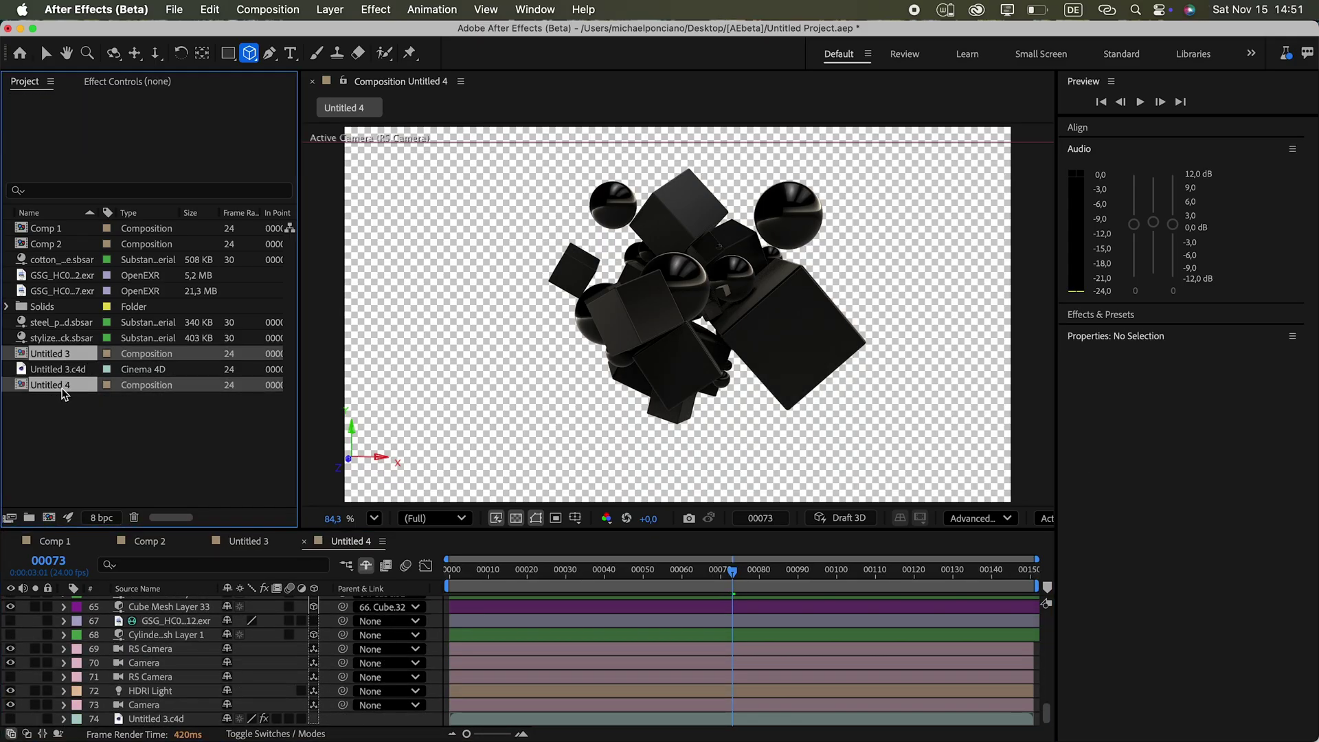
{"action": "left_click_drag", "start_coordinate": [56, 513], "coordinate": [54, 515]}
{"action": "left_click", "coordinate": [830, 561]}
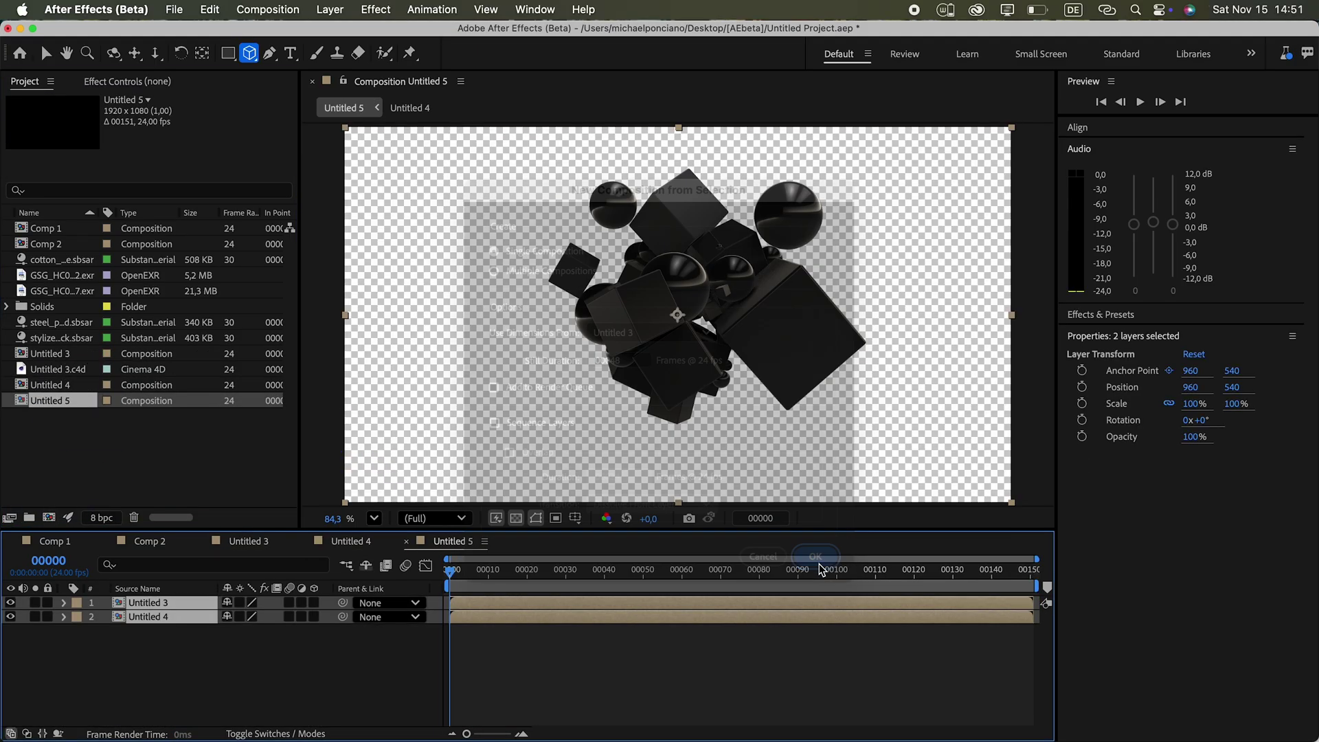
{"action": "left_click", "coordinate": [121, 604]}
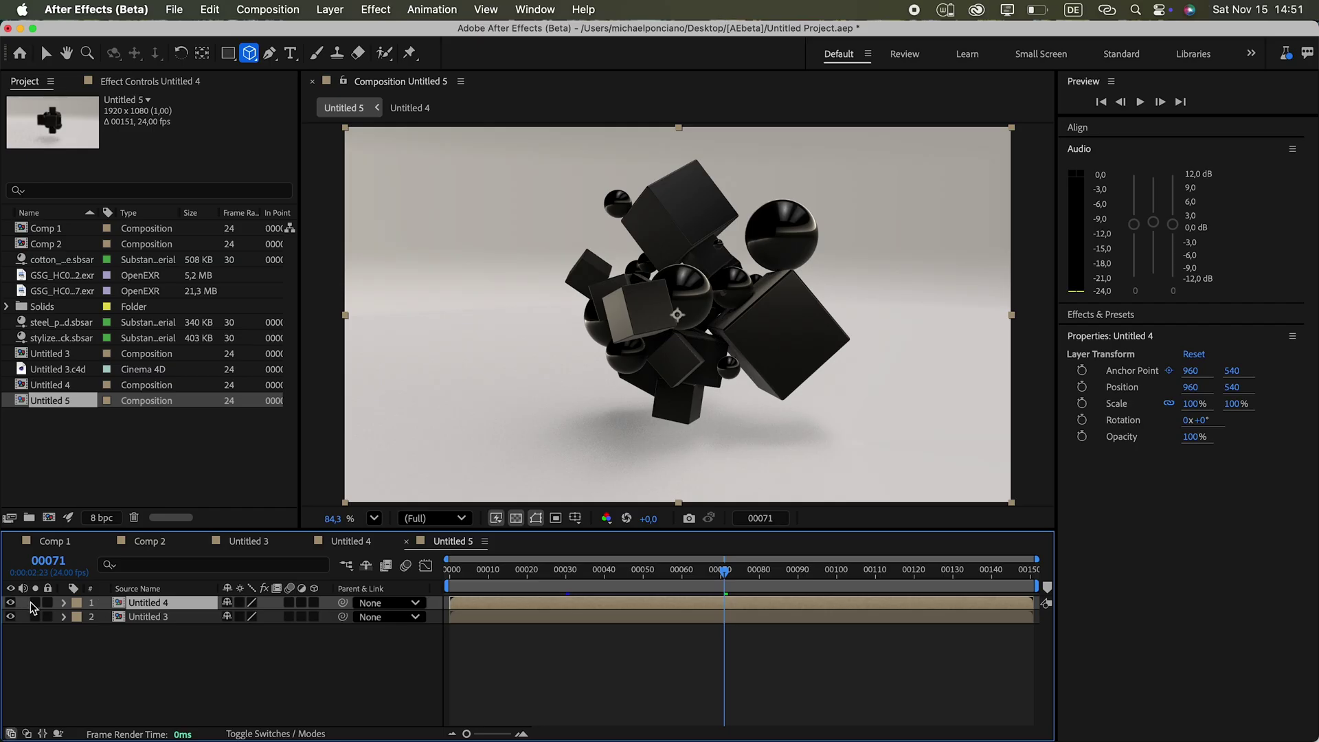
Apply Curves to the Untitled 4 layer and add a point to reshape its tone curve
{"action": "left_click", "coordinate": [1101, 314]}
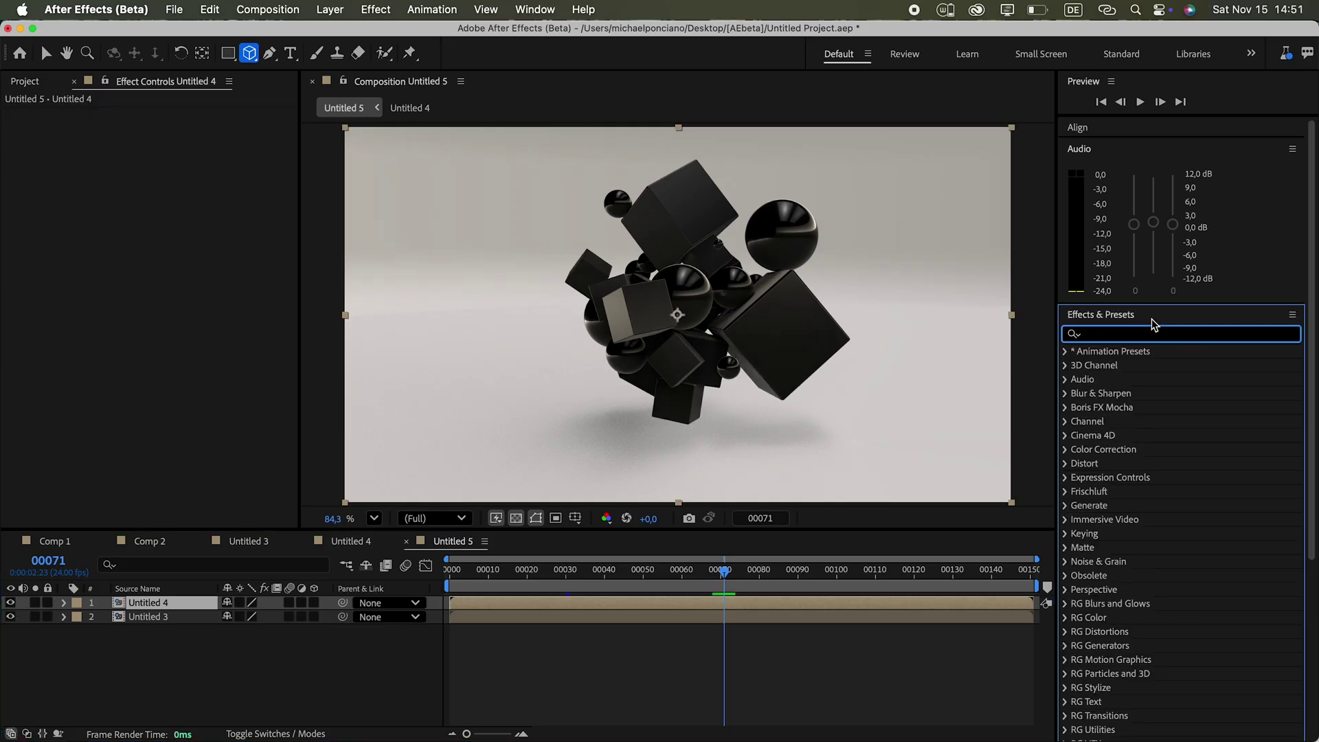
{"action": "type", "text": "curve"}
{"action": "left_click_drag", "start_coordinate": [1129, 408], "coordinate": [663, 602]}
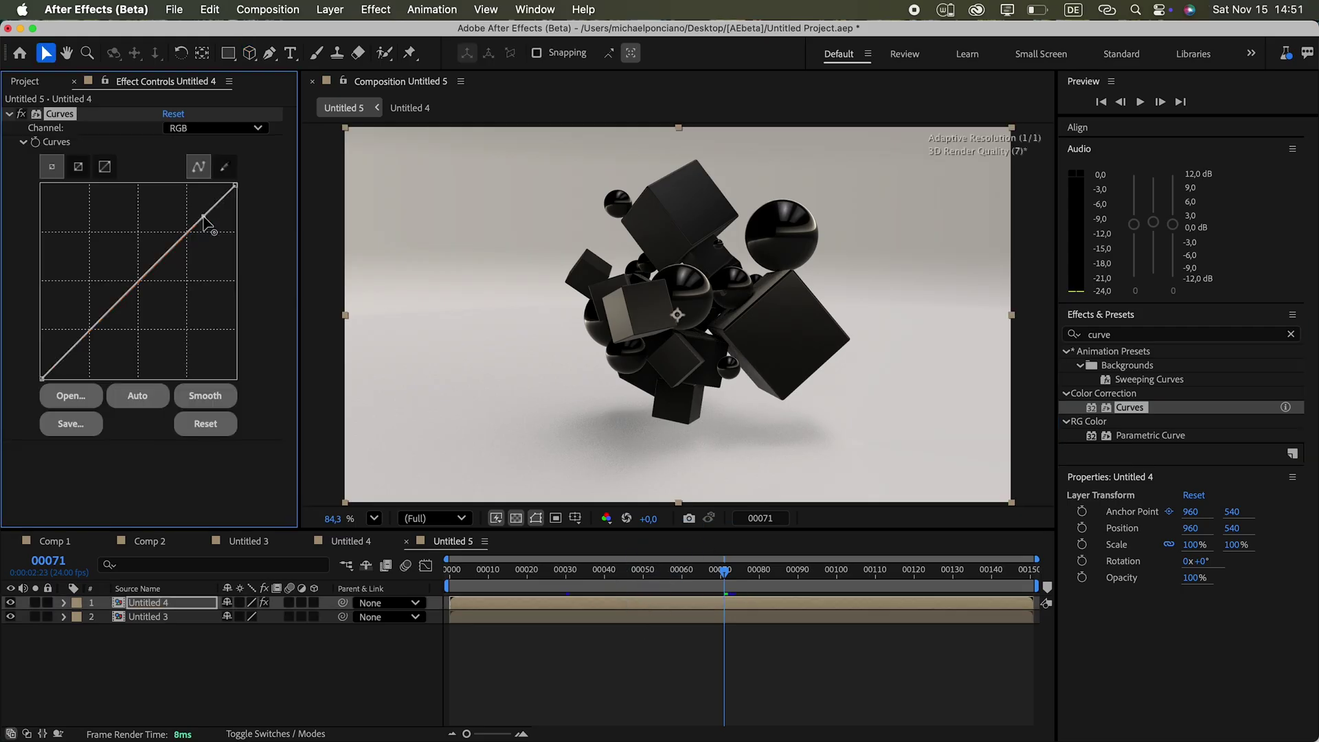
{"action": "left_click", "coordinate": [75, 341]}
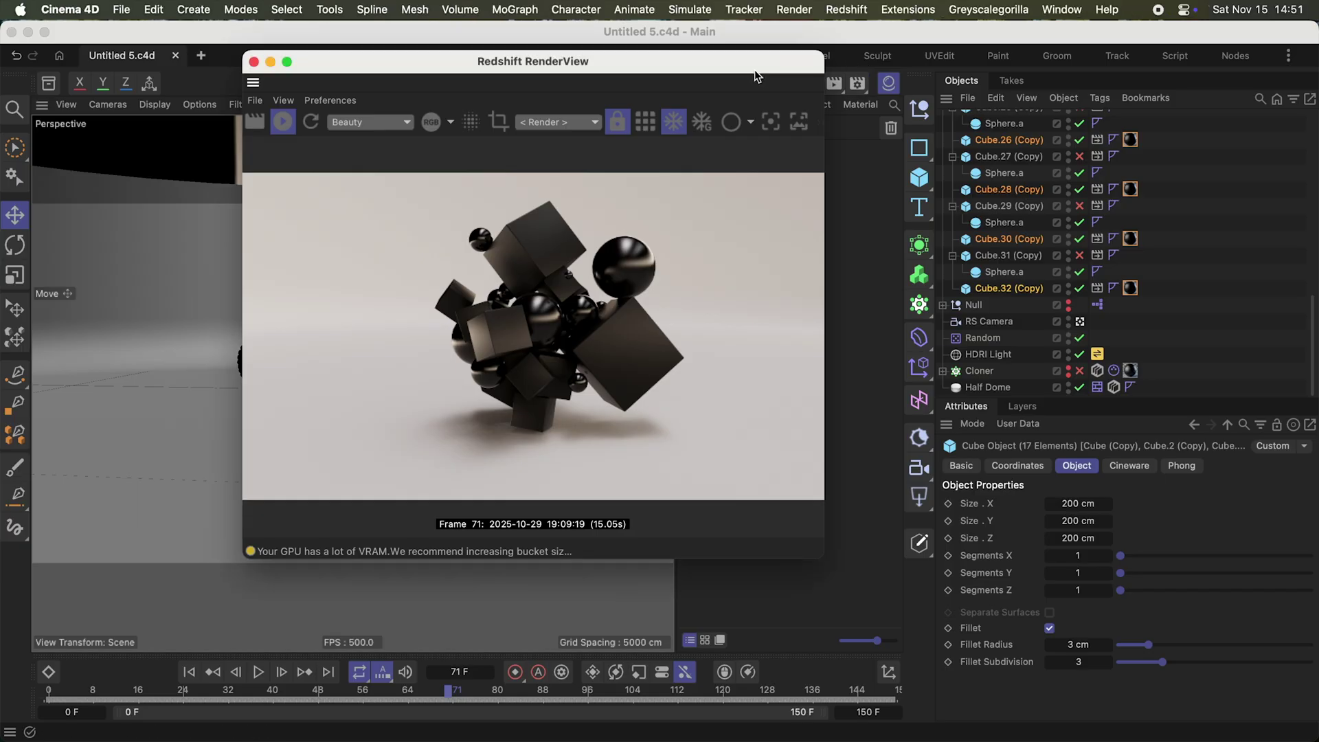
{"action": "left_click_drag", "start_coordinate": [755, 69], "coordinate": [650, 110]}
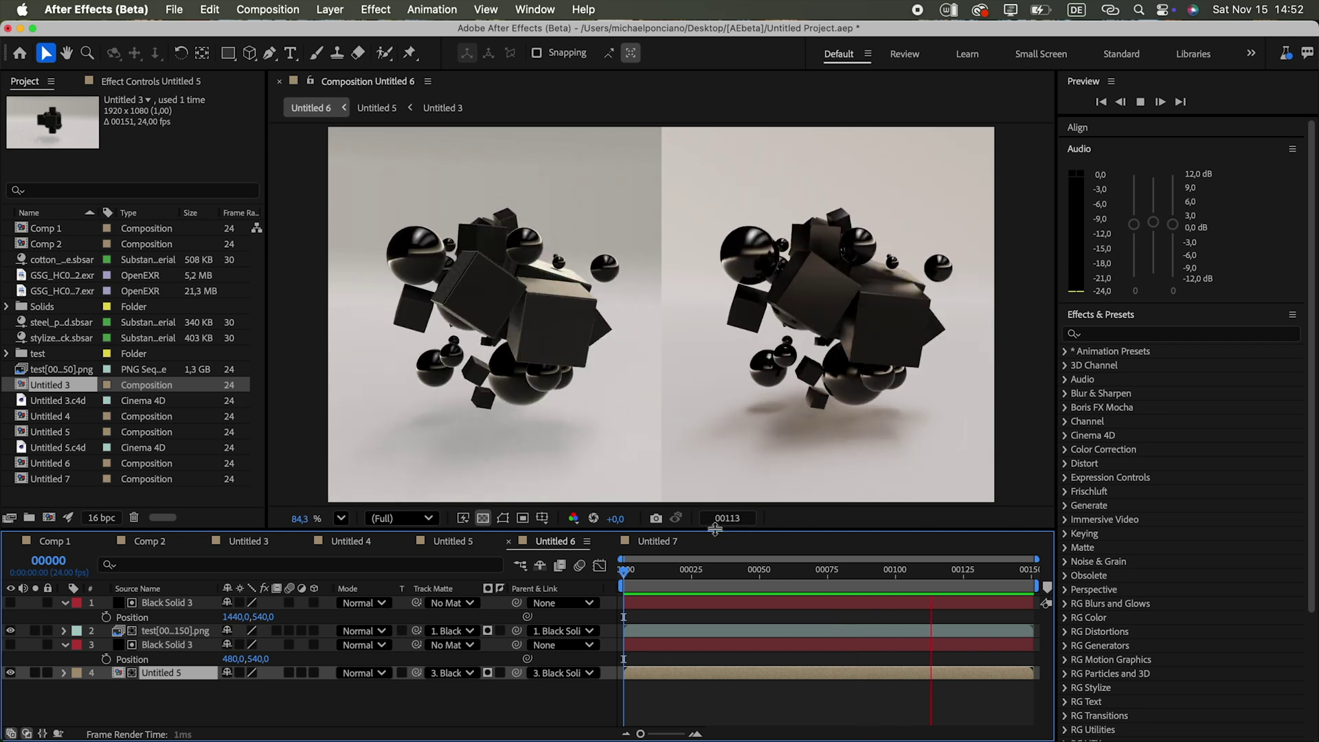
Duplicate the test PNG layer, add Untitled 4, and set it as layer 3's track matte
{"action": "left_click_drag", "start_coordinate": [692, 570], "coordinate": [823, 596]}
{"action": "key", "text": "super+d"}
{"action": "left_click", "coordinate": [68, 422]}
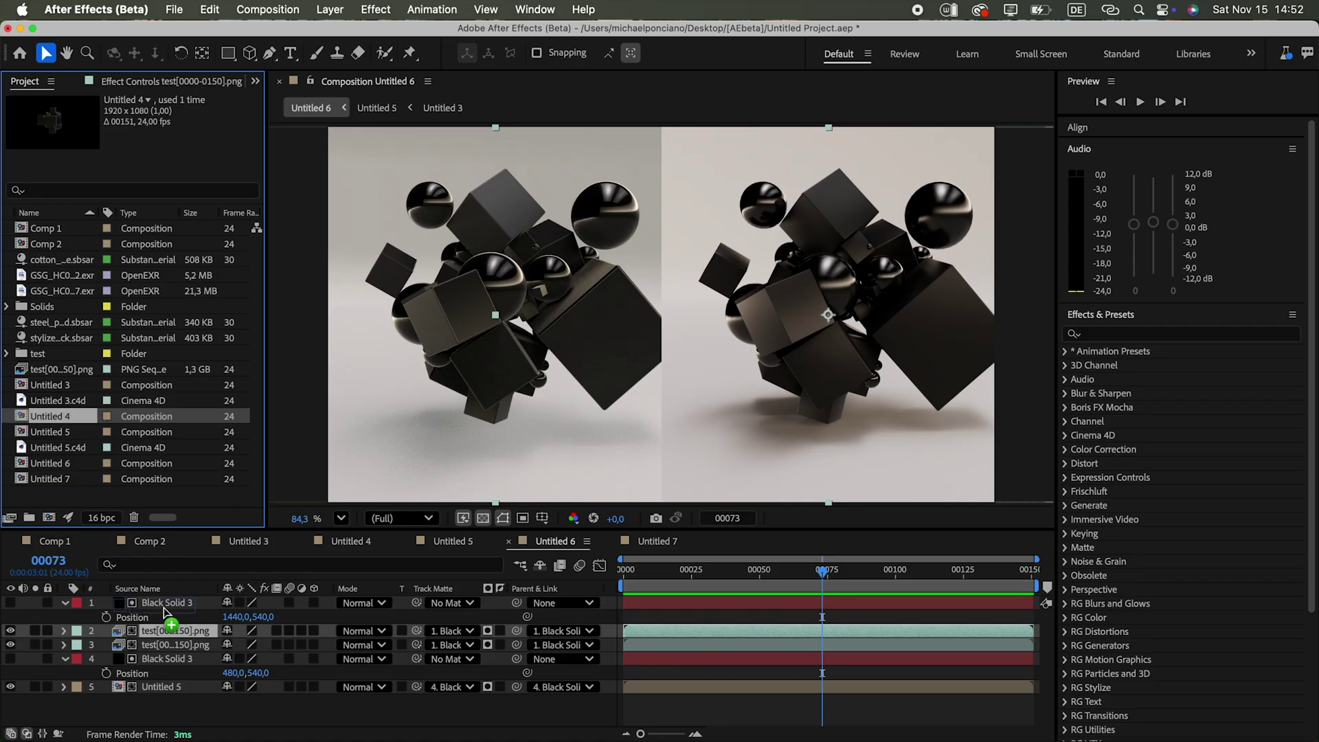
{"action": "left_click_drag", "start_coordinate": [170, 633], "coordinate": [179, 639]}
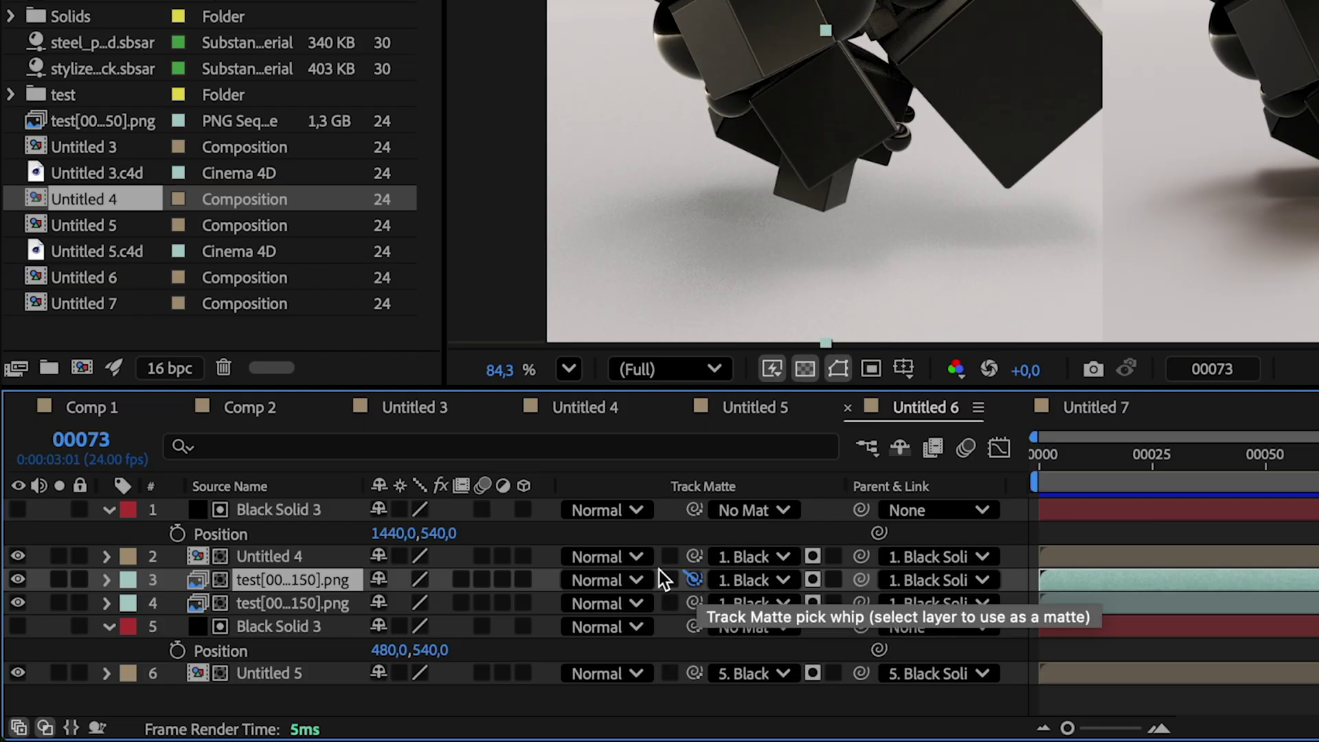
{"action": "left_click_drag", "start_coordinate": [658, 571], "coordinate": [320, 561]}
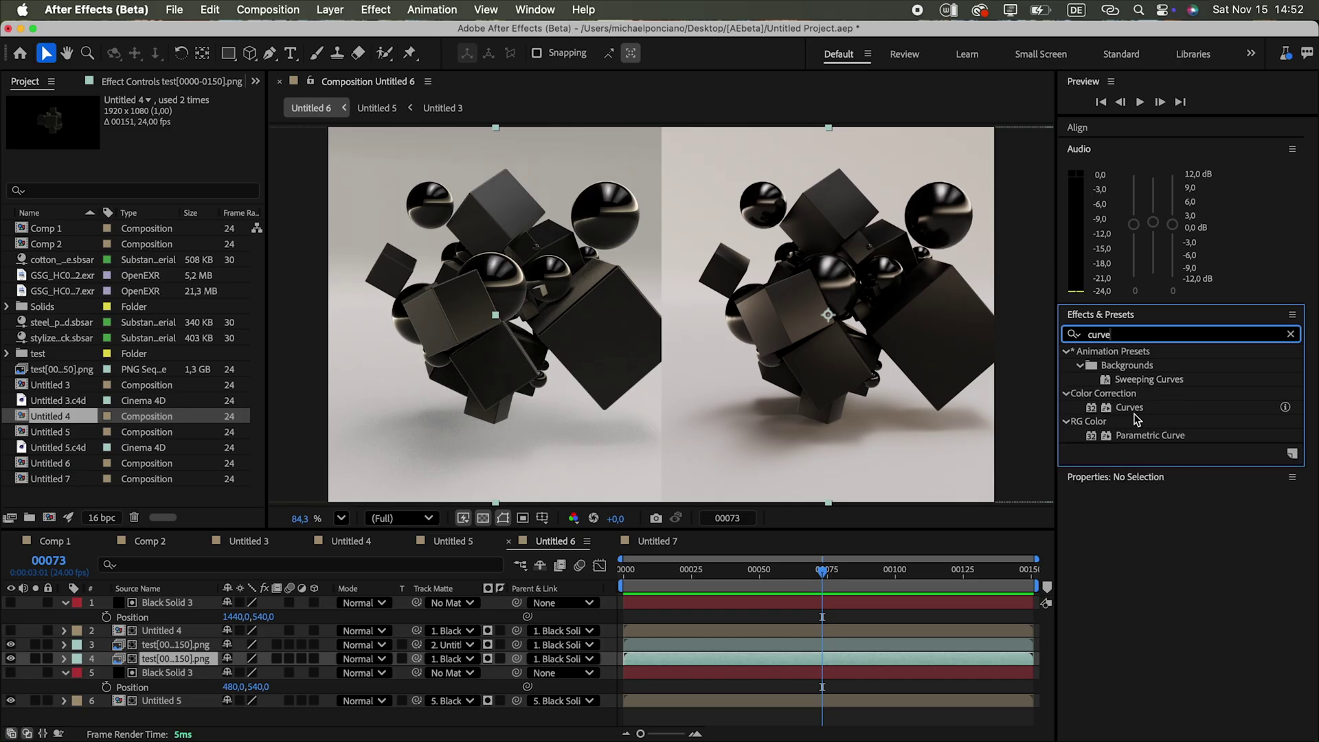
Apply Curves to layer 4 and pull the curve down to darken the right-hand render
{"action": "left_click_drag", "start_coordinate": [1129, 407], "coordinate": [213, 658]}
{"action": "mouse_move", "coordinate": [77, 343]}
{"action": "left_mouse_down"}
{"action": "mouse_move", "coordinate": [84, 374]}
{"action": "mouse_move", "coordinate": [81, 352]}
{"action": "left_mouse_up"}
{"action": "mouse_move", "coordinate": [196, 240]}
{"action": "left_mouse_down"}
{"action": "mouse_move", "coordinate": [199, 250]}
{"action": "mouse_move", "coordinate": [193, 238]}
{"action": "left_mouse_up"}
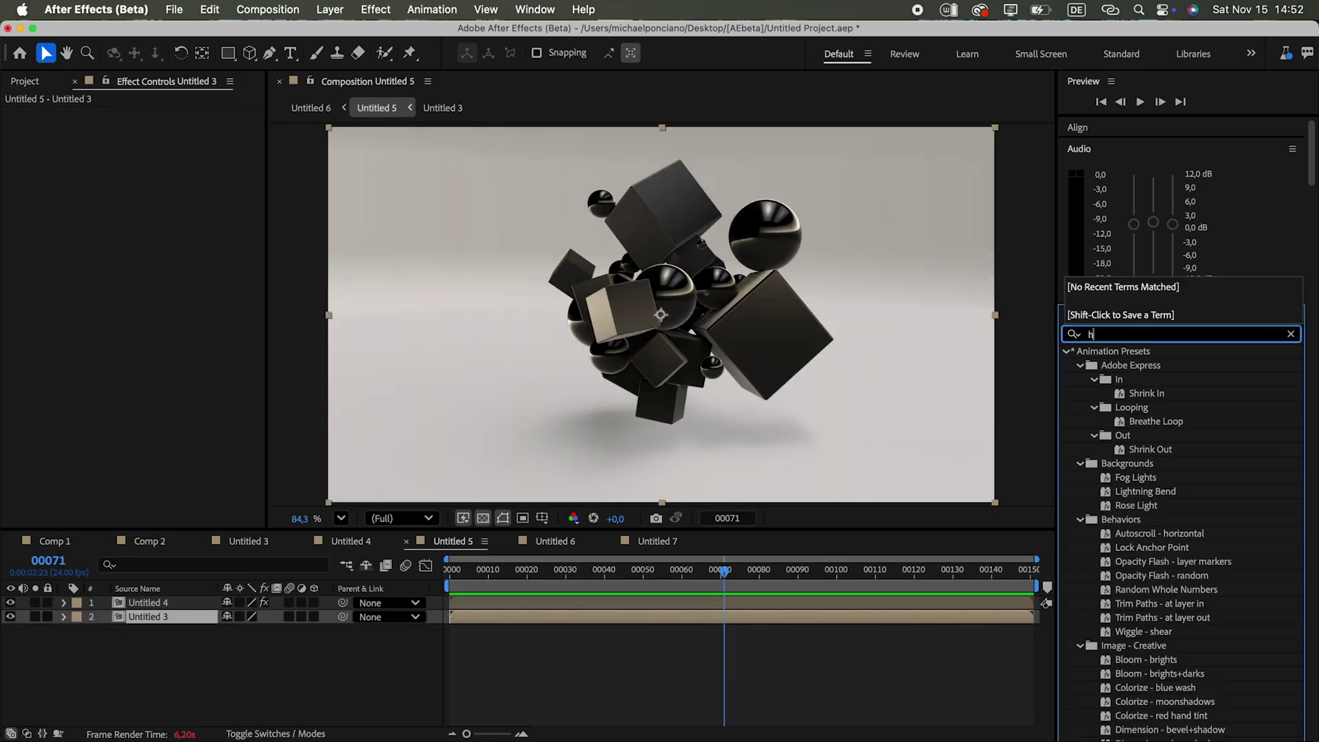
Apply Hue/Saturation to Untitled 3 and lower its saturation to 36
{"action": "type", "text": "hue"}
{"action": "left_click_drag", "start_coordinate": [1175, 443], "coordinate": [171, 617]}
{"action": "left_click_drag", "start_coordinate": [140, 271], "coordinate": [181, 273]}
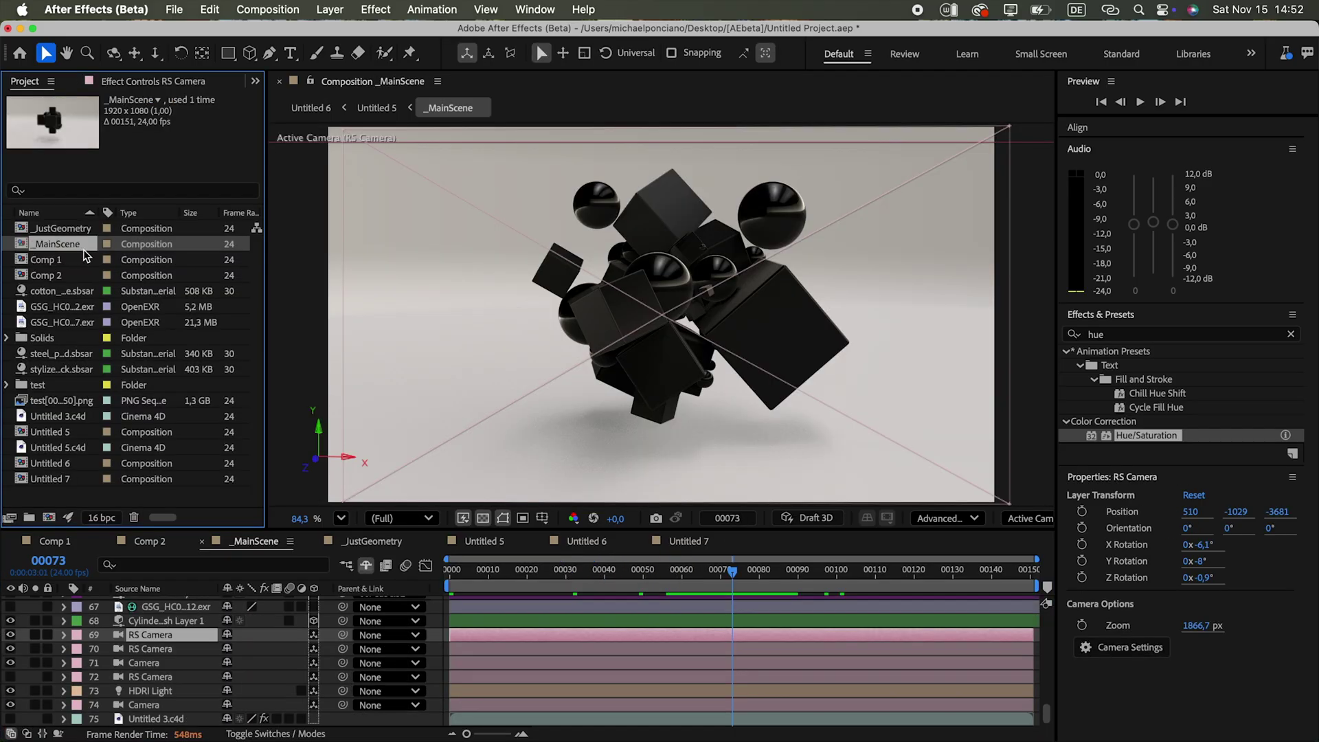
Duplicate _MainScene and raise all 33 layers' Emission Intensity to 96%
{"action": "key", "text": "super+d"}
{"action": "double_click", "coordinate": [88, 261]}
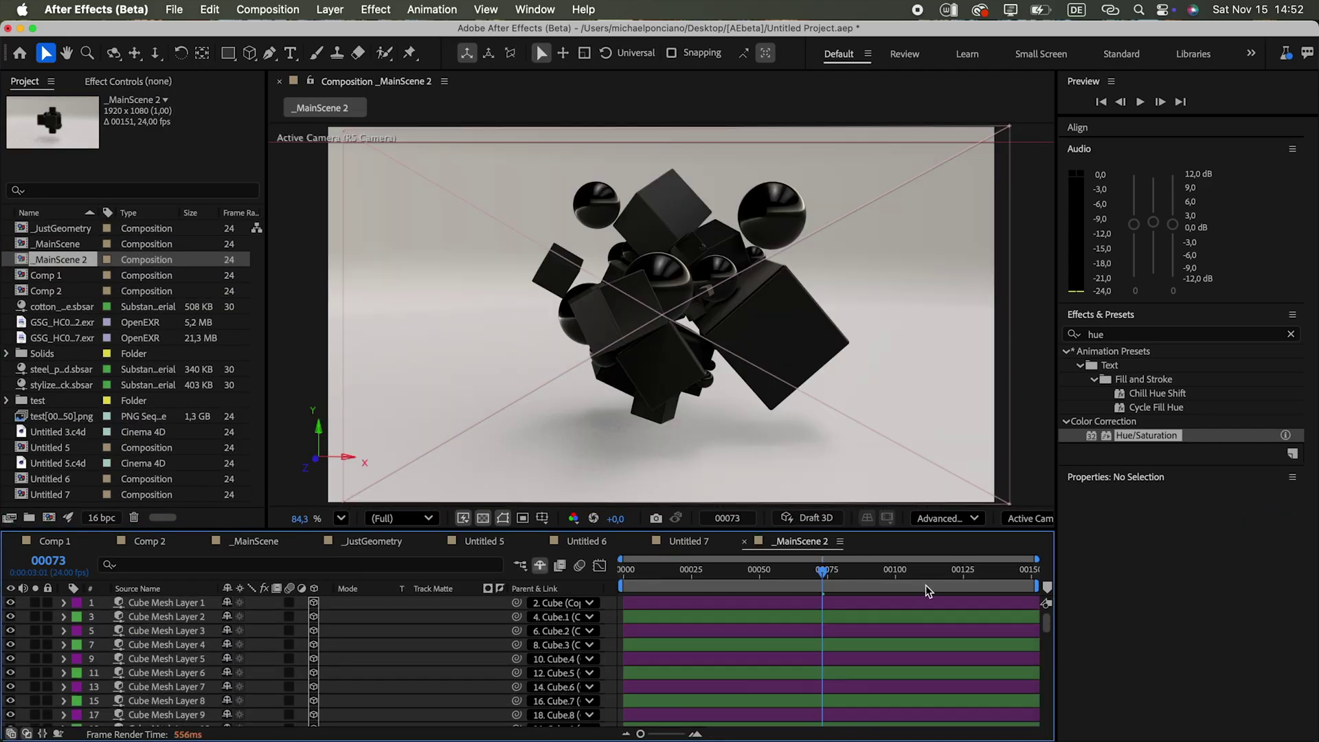
{"action": "key", "text": "super+a"}
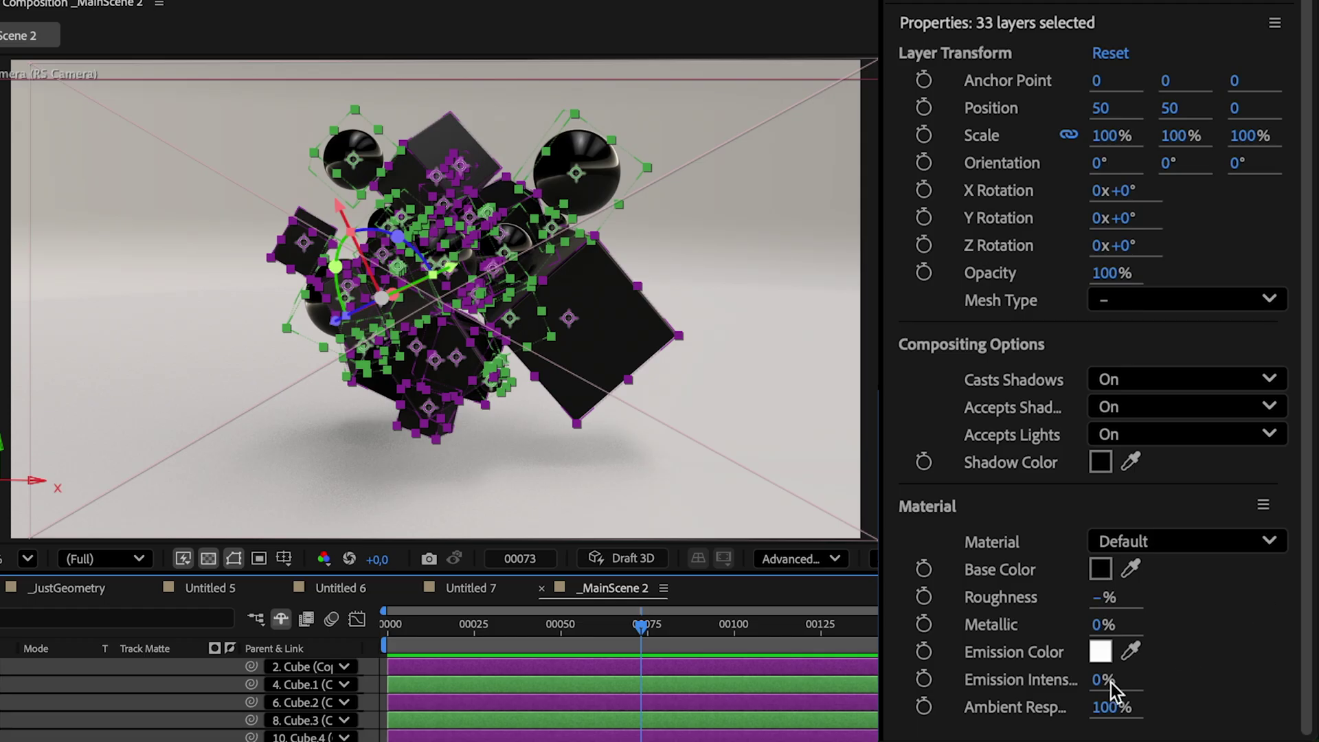
{"action": "left_click_drag", "start_coordinate": [1111, 682], "coordinate": [1232, 676]}
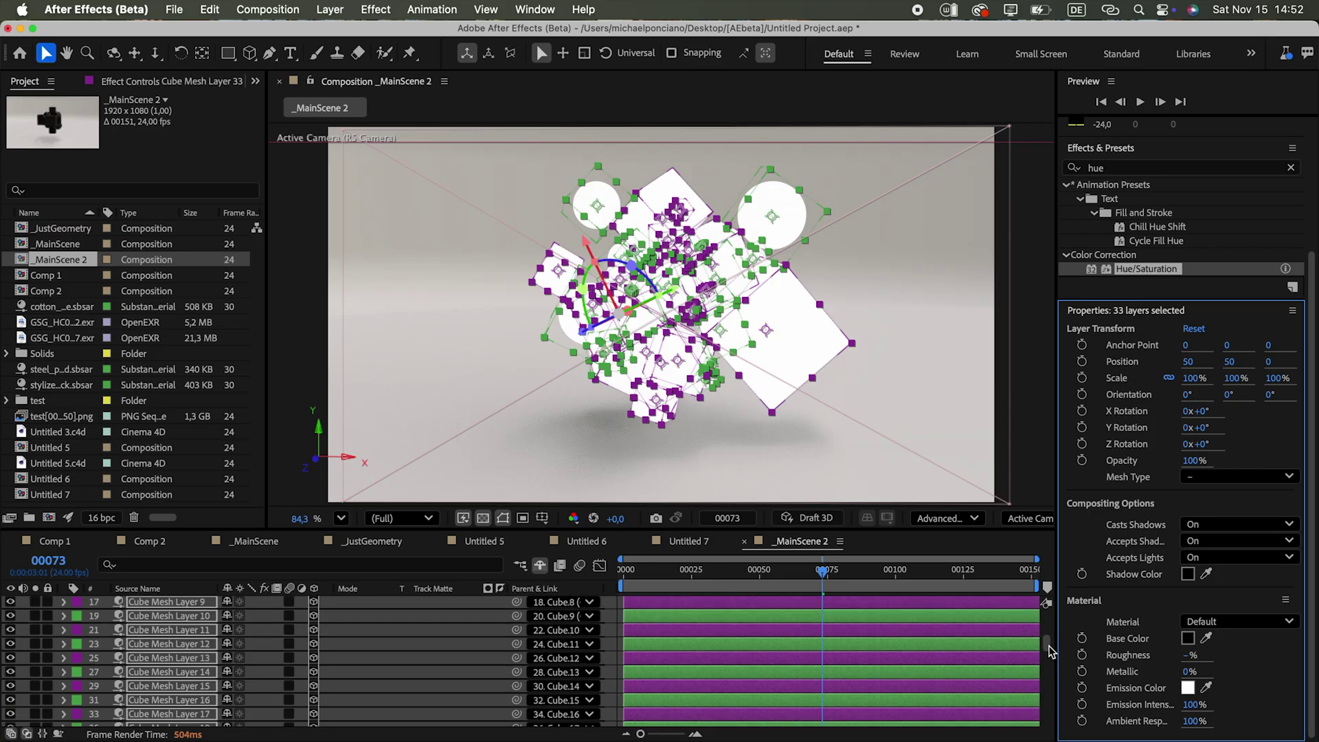
Set the HDRI Light's intensity to about 191% and shadow darkness to 100
{"action": "scroll", "coordinate": [481, 660], "scroll_direction": "down", "scroll_amount": 10}
{"action": "double_click", "coordinate": [150, 690]}
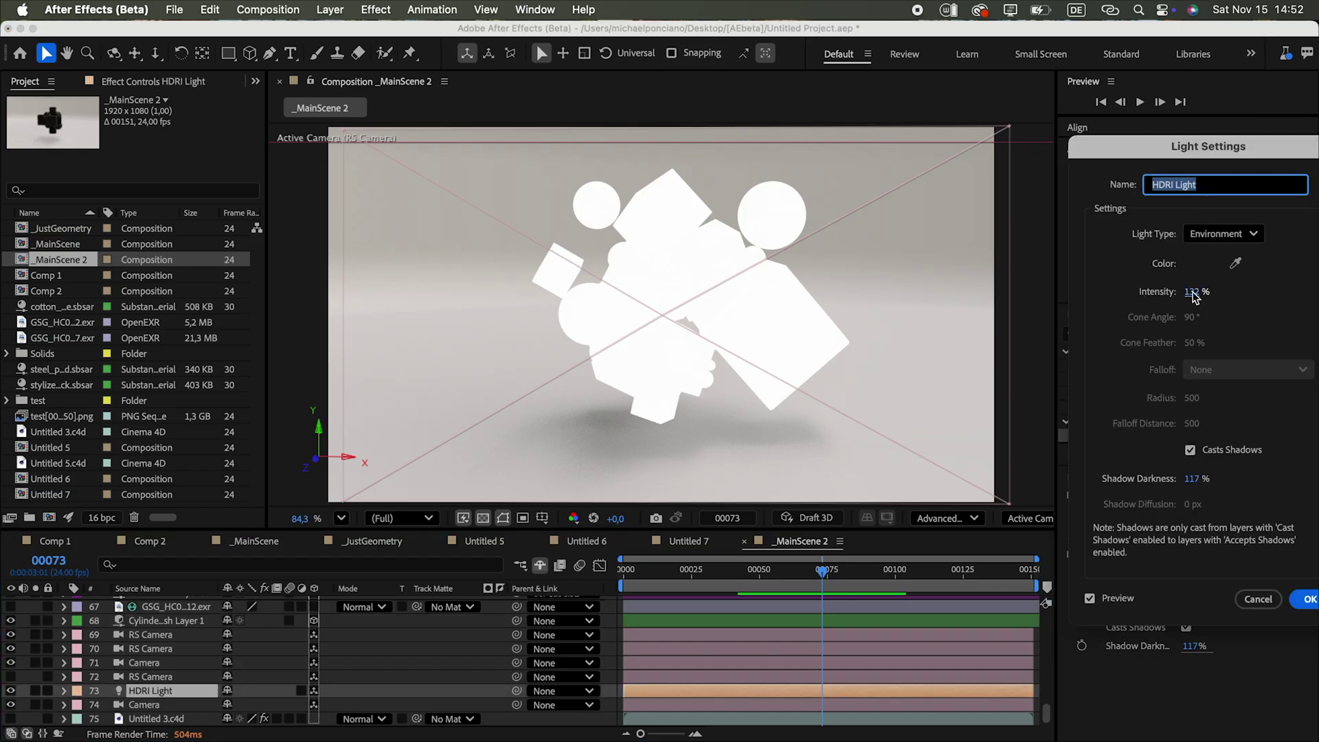
{"action": "left_click_drag", "start_coordinate": [1192, 291], "coordinate": [1235, 283]}
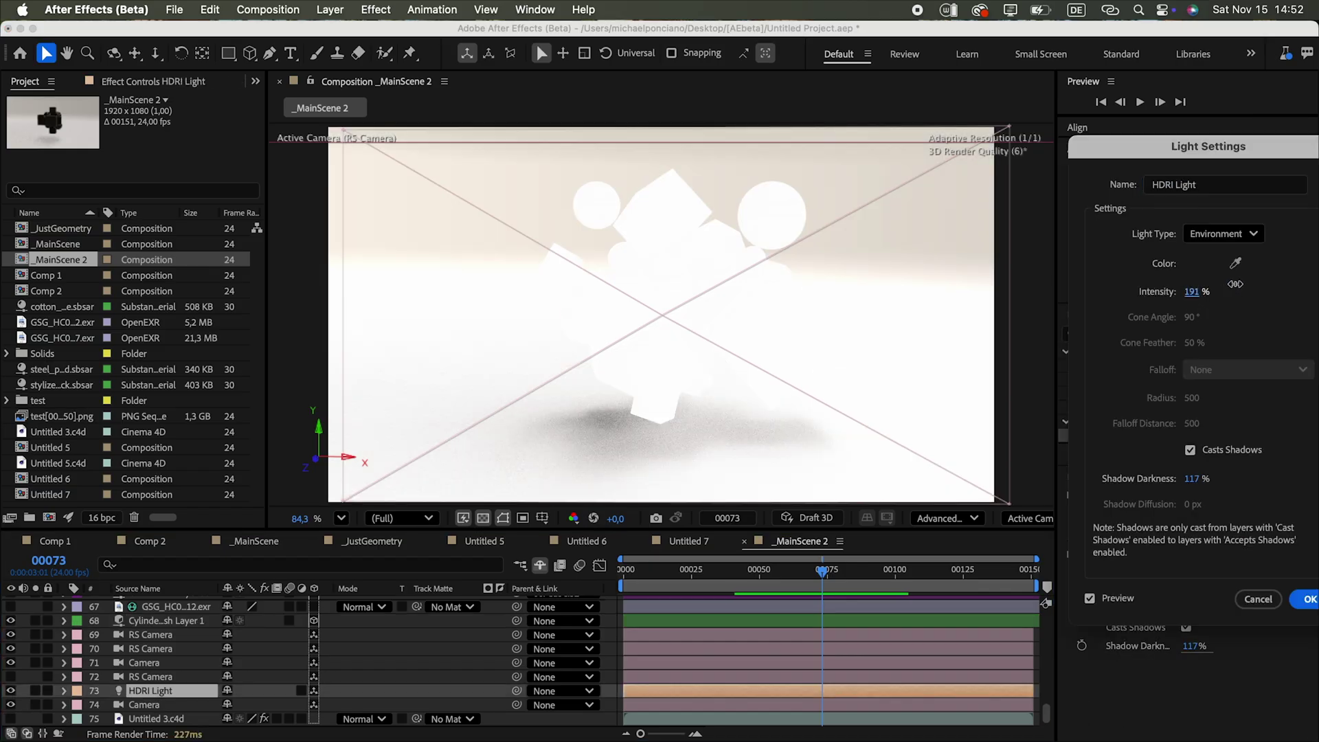
{"action": "left_click", "coordinate": [1196, 479]}
{"action": "type", "text": "100"}
{"action": "key", "text": "Return"}
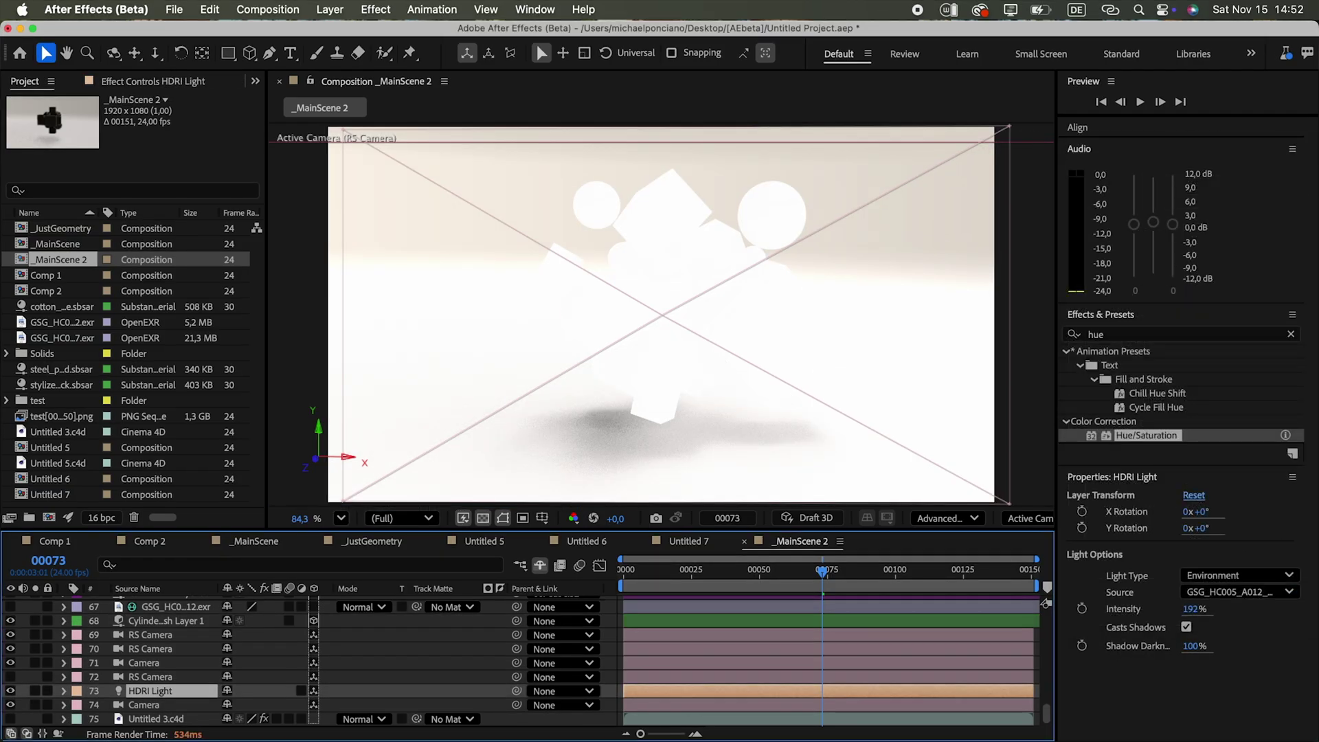
Rename the copy to _JustShadow and bring it into the Untitled 5 comp
{"action": "left_click", "coordinate": [134, 255]}
{"action": "key", "text": "Return"}
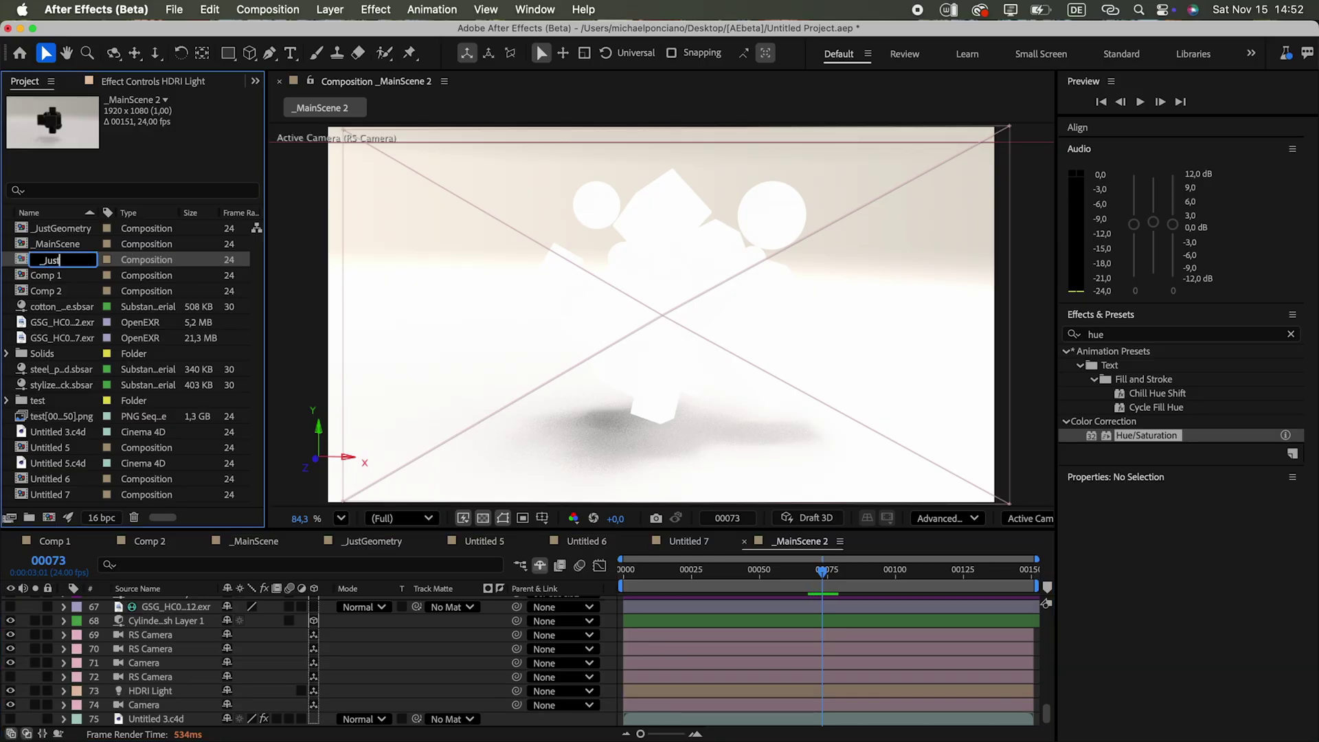
{"action": "type", "text": "_JustShadow"}
{"action": "key", "text": "Return"}
{"action": "double_click", "coordinate": [46, 447]}
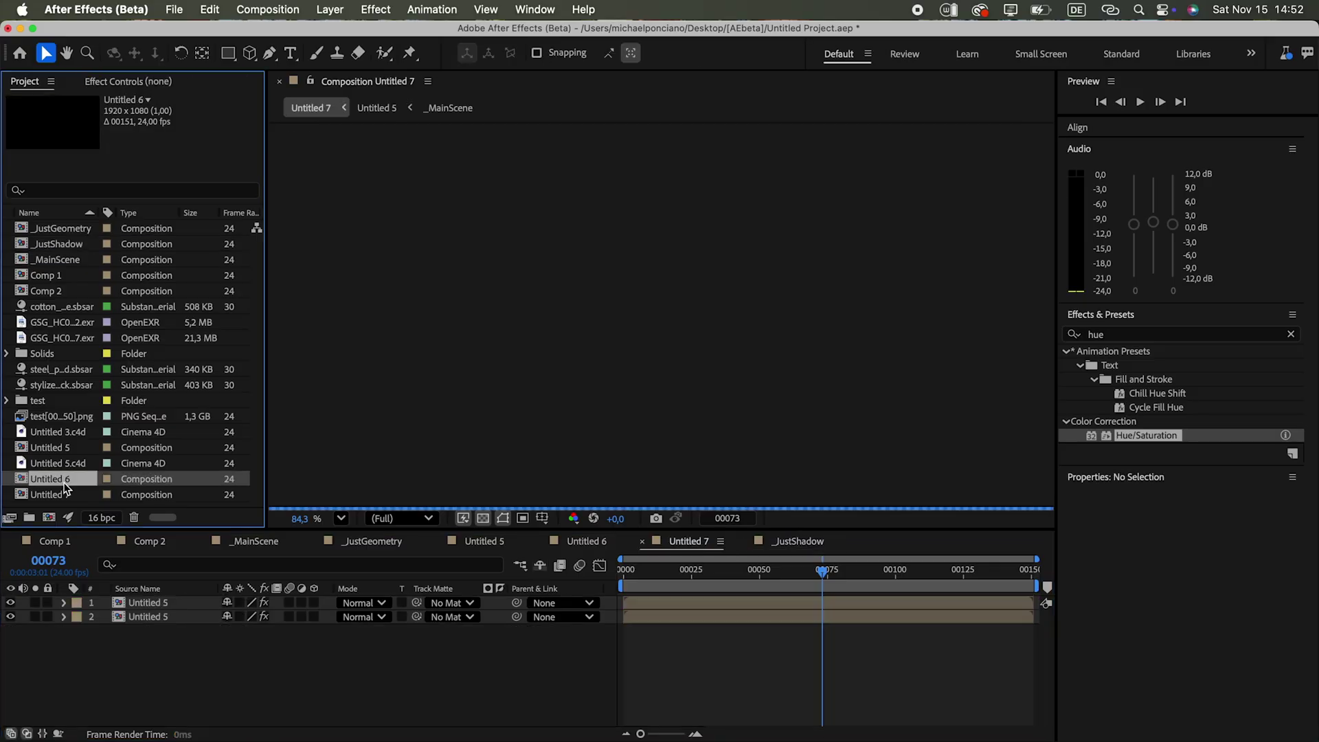
{"action": "left_click_drag", "start_coordinate": [94, 245], "coordinate": [146, 424]}
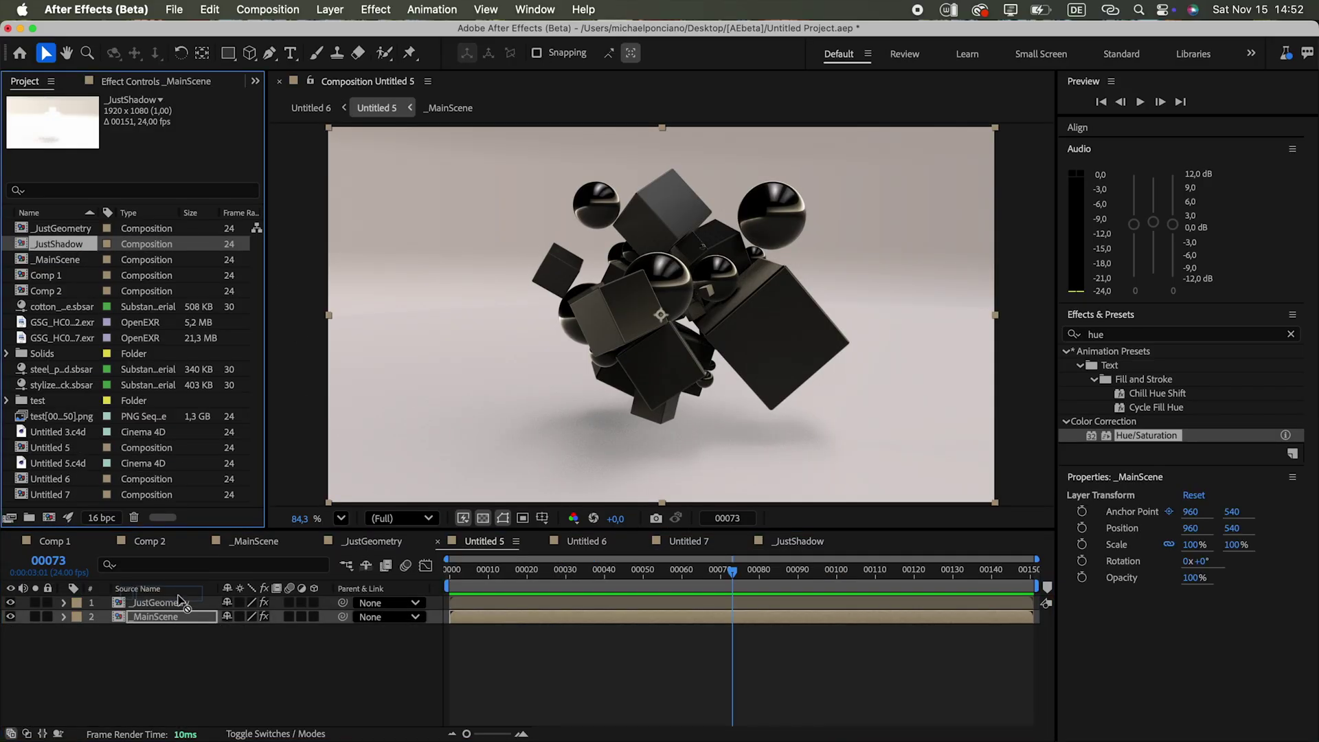
Place _JustShadow as layer 2 and mask it to the lower part of the frame
{"action": "left_click_drag", "start_coordinate": [182, 617], "coordinate": [182, 616]}
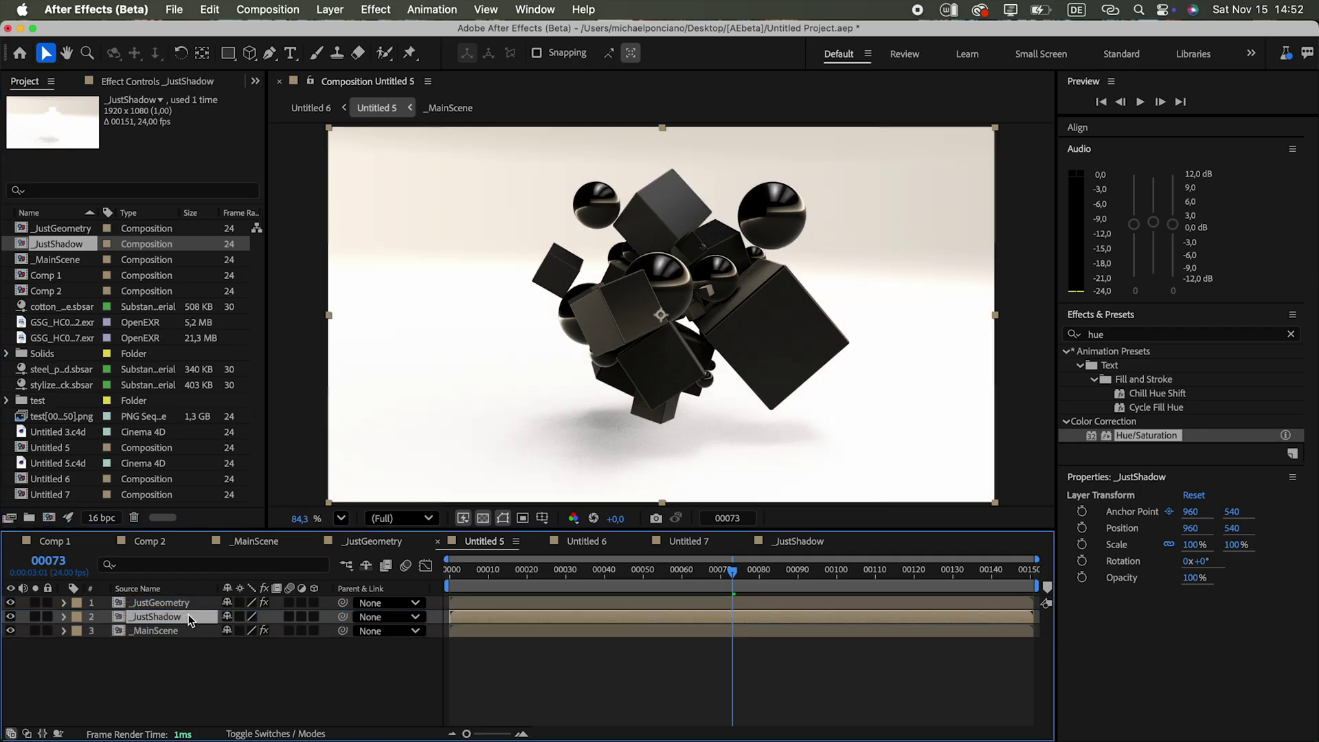
{"action": "left_click", "coordinate": [229, 53]}
{"action": "left_click_drag", "start_coordinate": [303, 261], "coordinate": [991, 547]}
{"action": "left_click_drag", "start_coordinate": [662, 263], "coordinate": [662, 313]}
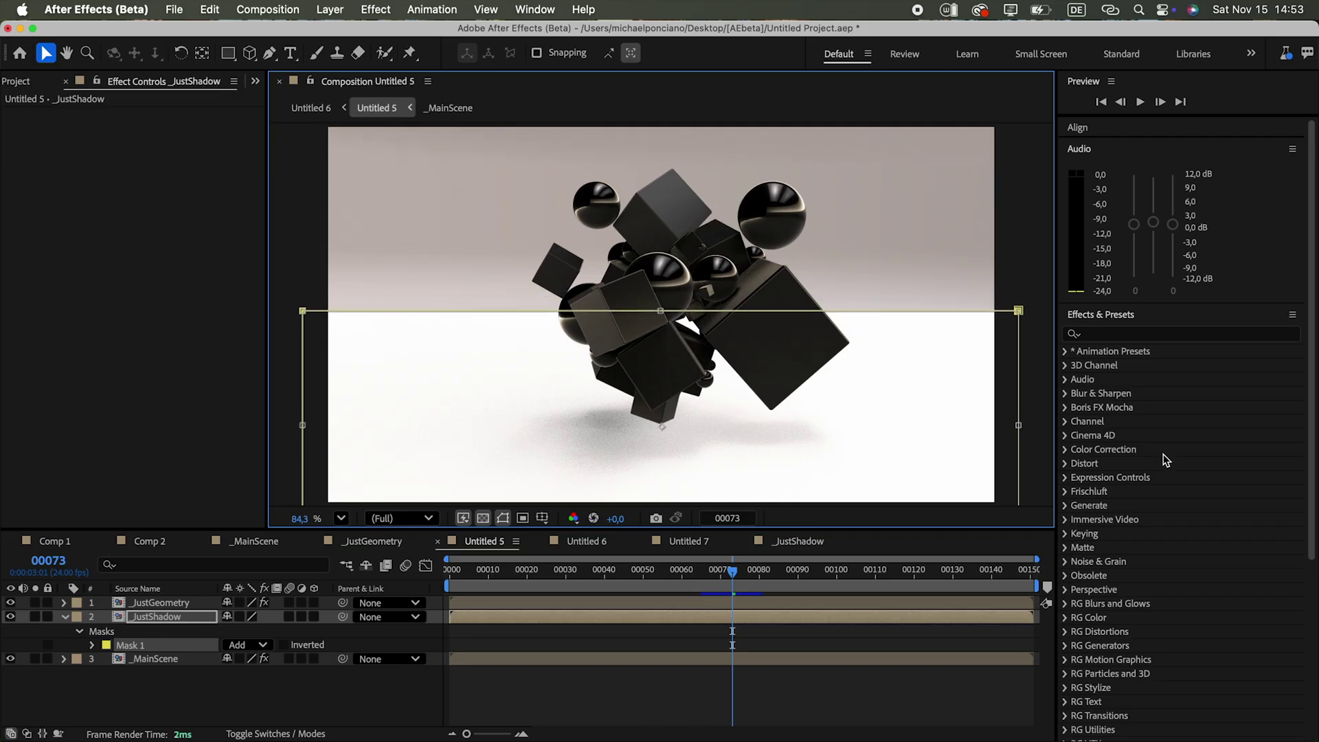
Apply the Keying Unmult effect to the _JustShadow layer
{"action": "left_click", "coordinate": [1137, 335]}
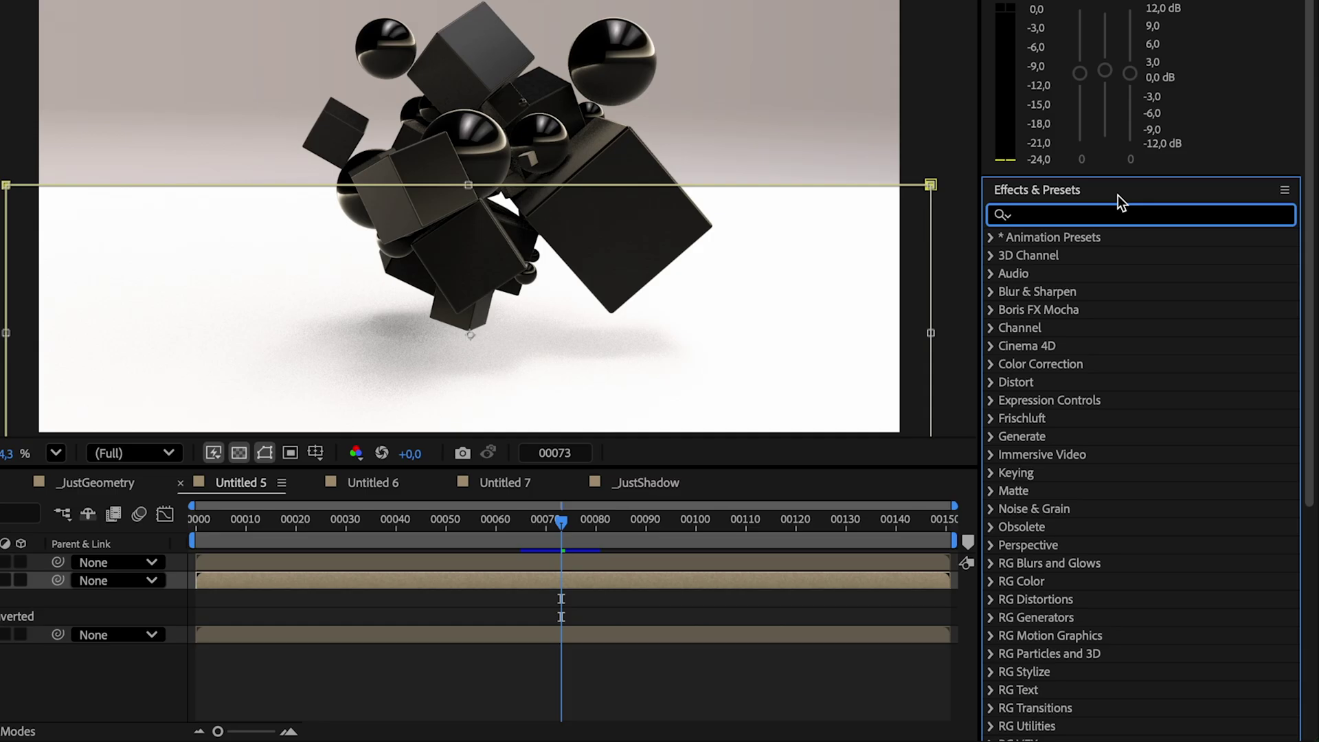
{"action": "type", "text": "unm"}
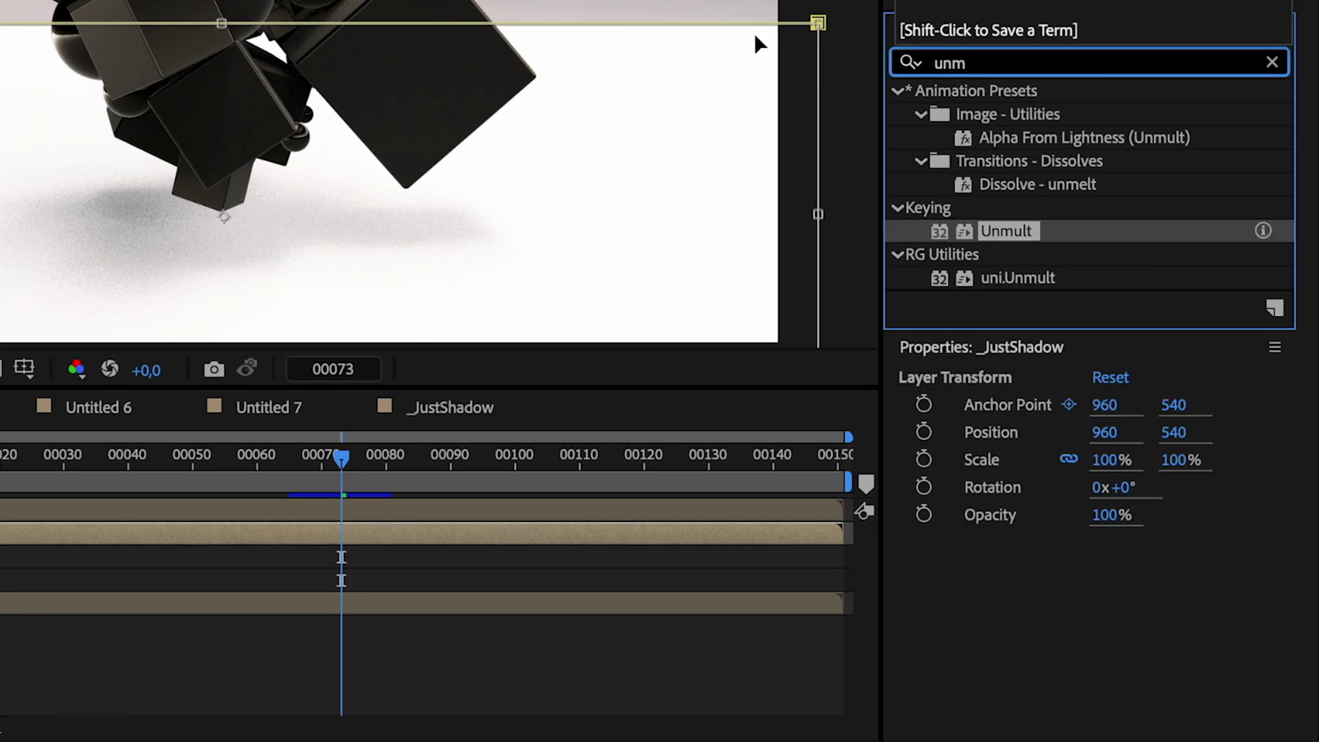
{"action": "left_click", "coordinate": [1021, 282]}
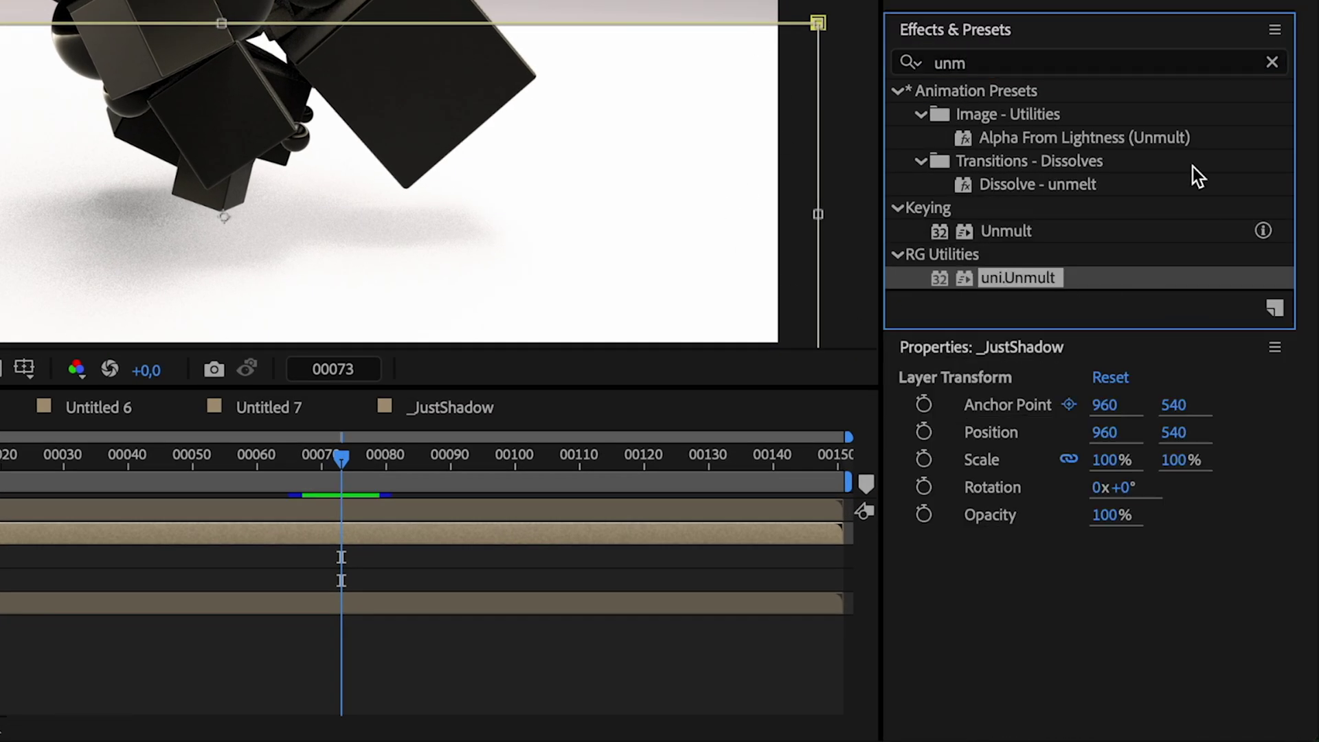
{"action": "left_click", "coordinate": [1132, 142]}
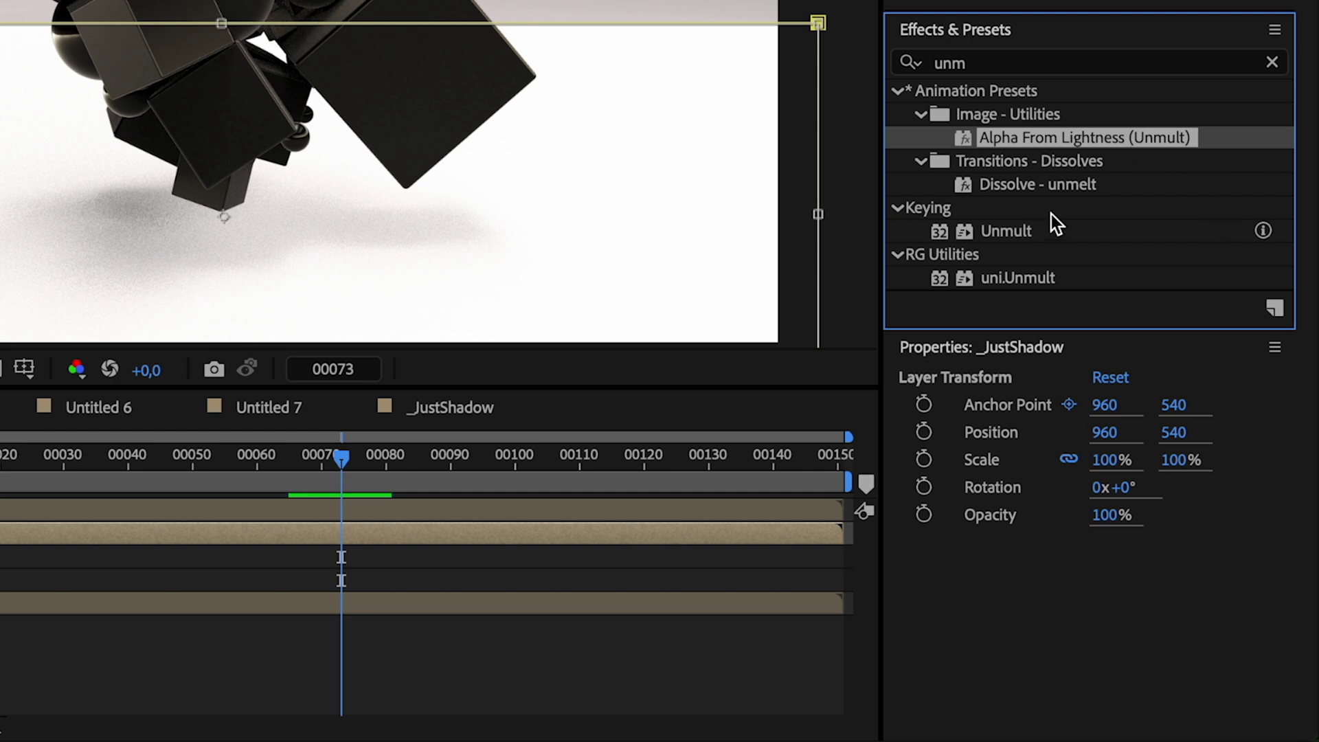
{"action": "left_click", "coordinate": [1010, 233]}
{"action": "left_click_drag", "start_coordinate": [1028, 231], "coordinate": [574, 524]}
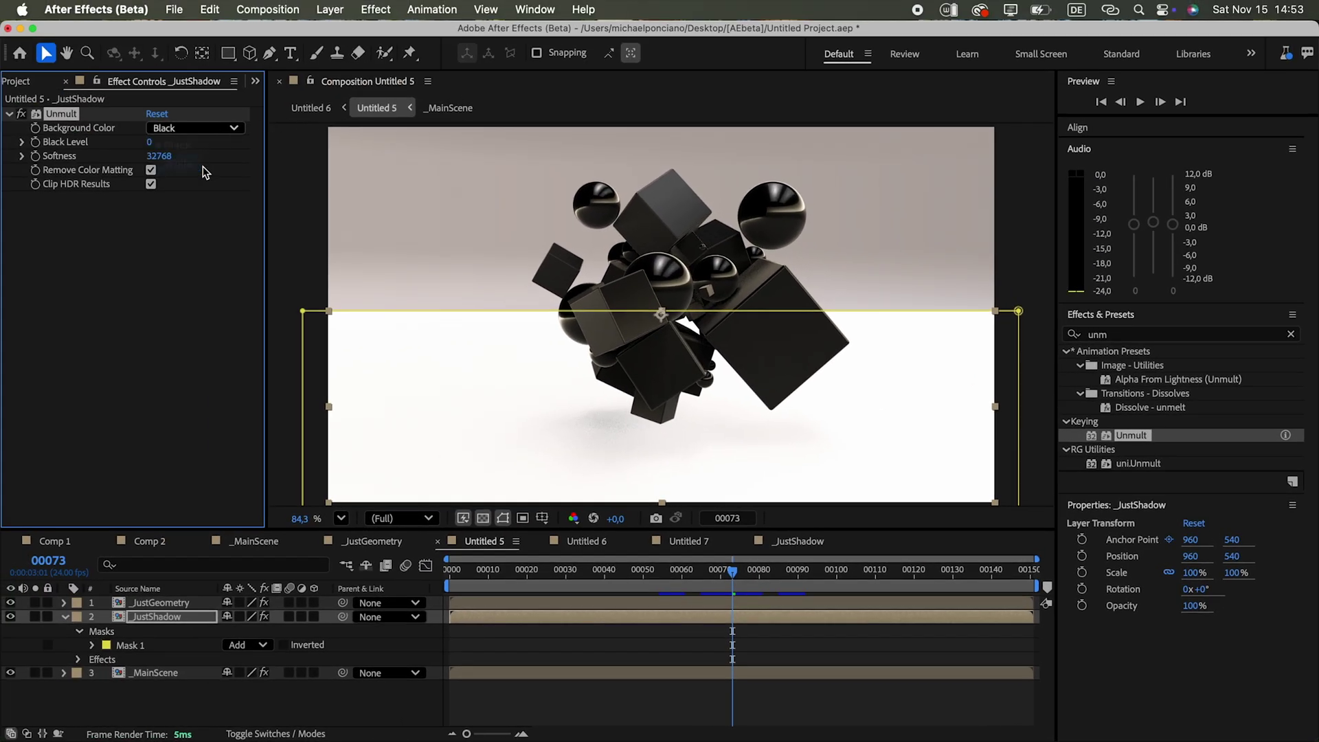
Toggle the _JustShadow layer off and on to compare the floor shadow
{"action": "left_click", "coordinate": [11, 618]}
{"action": "left_click", "coordinate": [11, 618]}
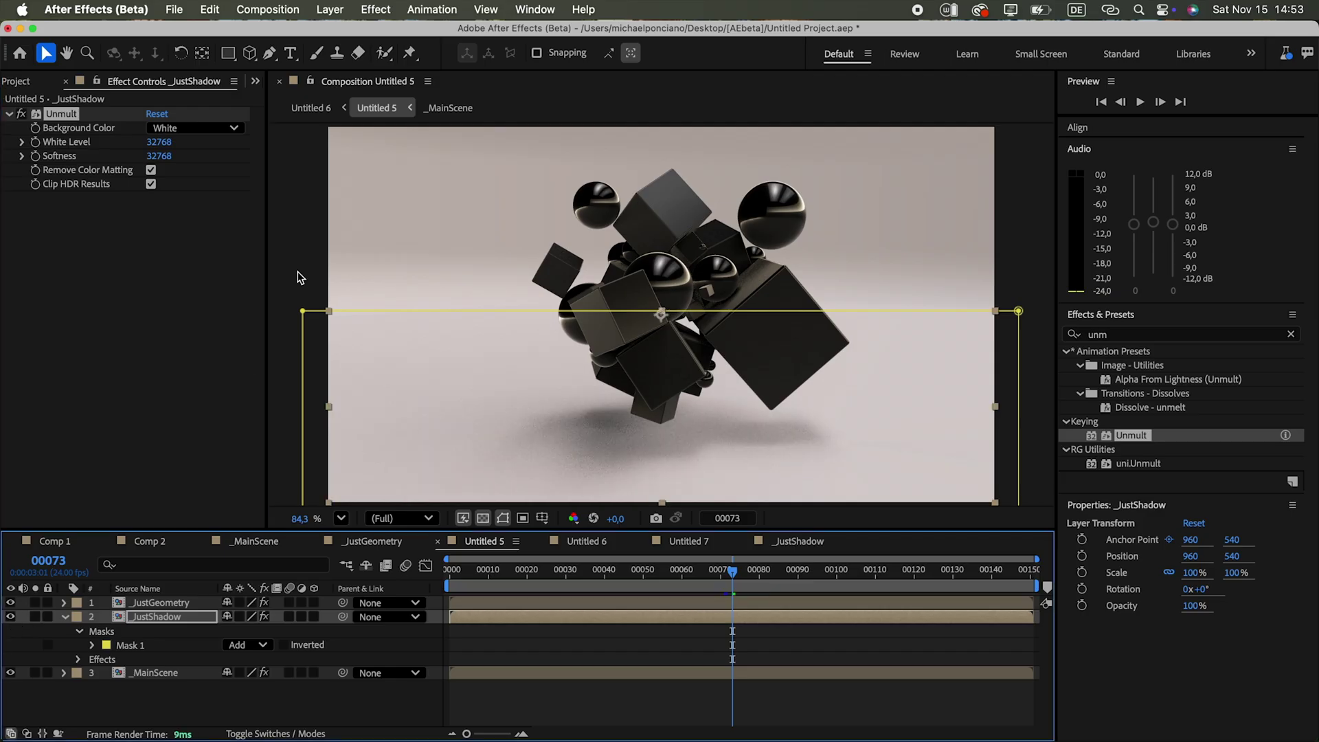
{"action": "left_click", "coordinate": [581, 541]}
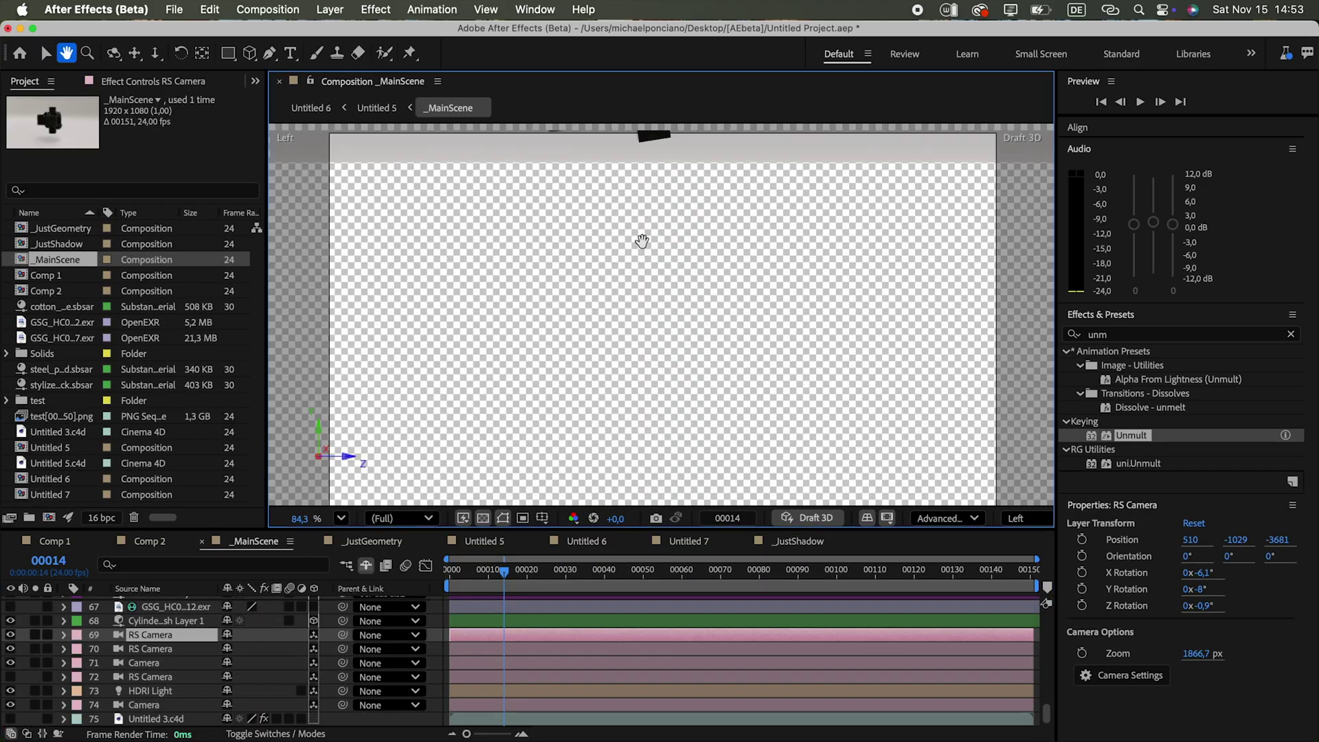
Reveal the floor Cylinder layer's Position in _MainScene and scrub through the animation
{"action": "left_click_drag", "start_coordinate": [642, 242], "coordinate": [717, 421]}
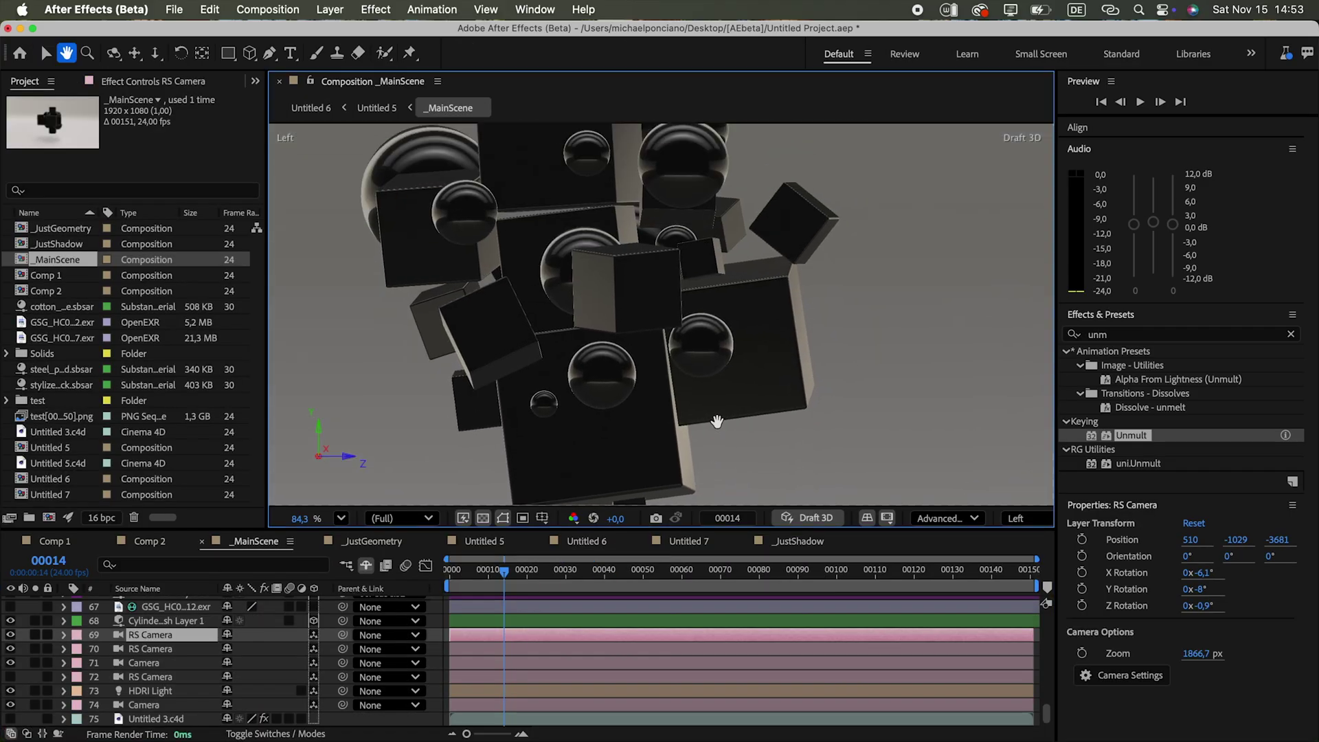
{"action": "scroll", "coordinate": [717, 421], "scroll_direction": "down", "scroll_amount": 10}
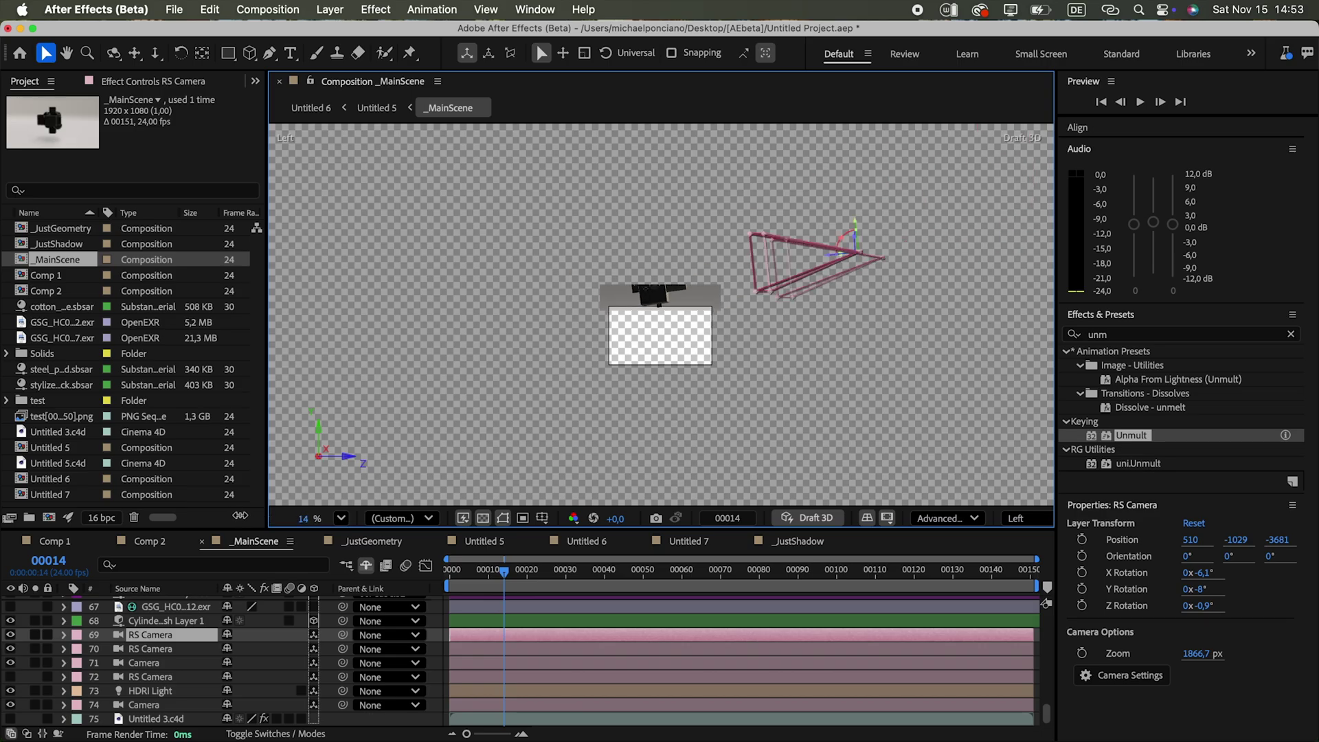
{"action": "scroll", "coordinate": [659, 314], "scroll_direction": "up", "scroll_amount": 4}
{"action": "left_click", "coordinate": [165, 620]}
{"action": "key", "text": "p"}
{"action": "left_click", "coordinate": [530, 574]}
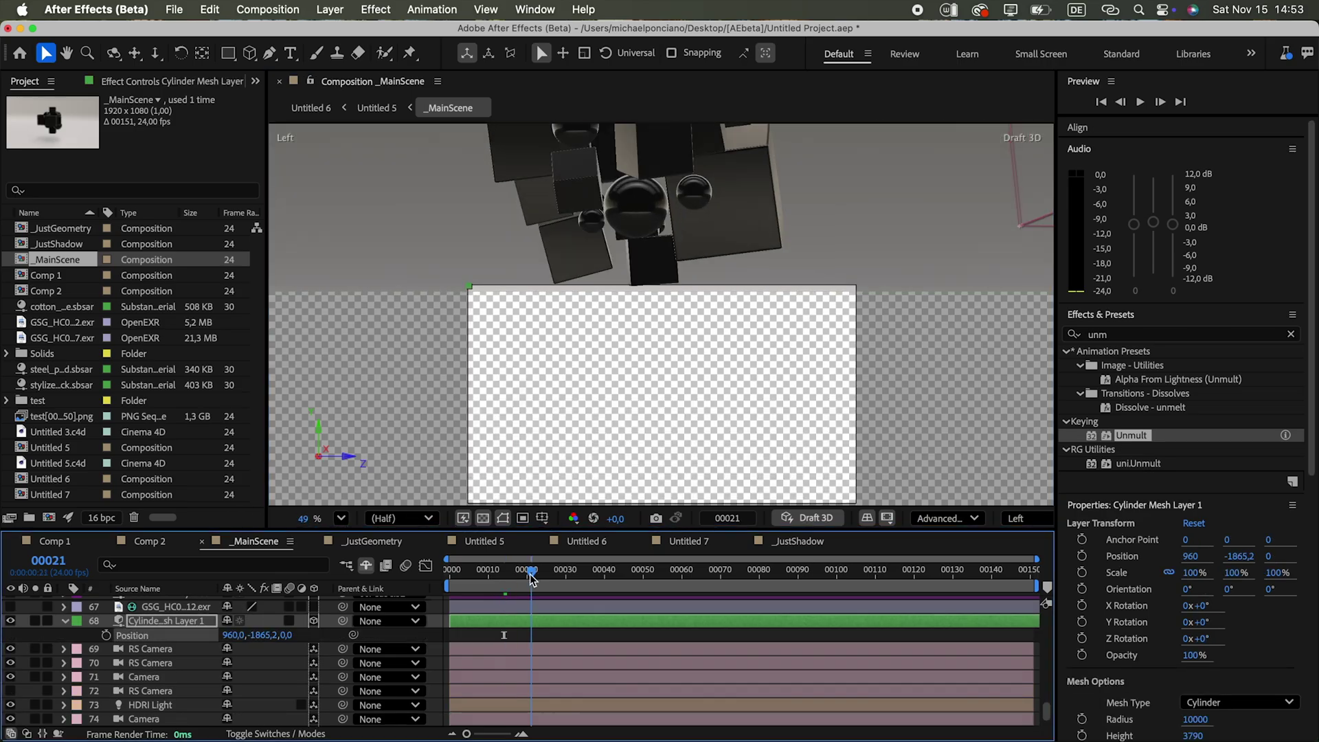
{"action": "left_click_drag", "start_coordinate": [531, 577], "coordinate": [635, 574]}
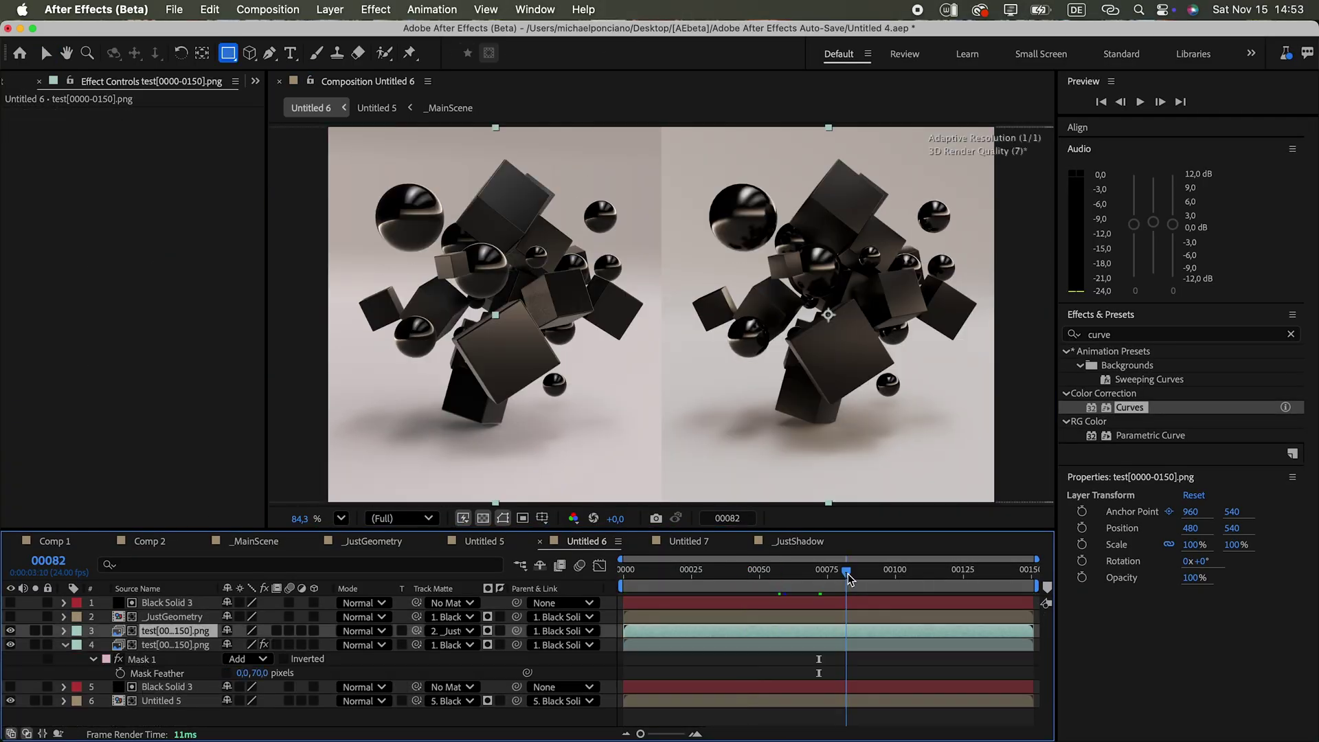
Bend the test PNG layer's Curves slightly upward to brighten it, then scrub back to compare
{"action": "left_click_drag", "start_coordinate": [177, 188], "coordinate": [177, 236]}
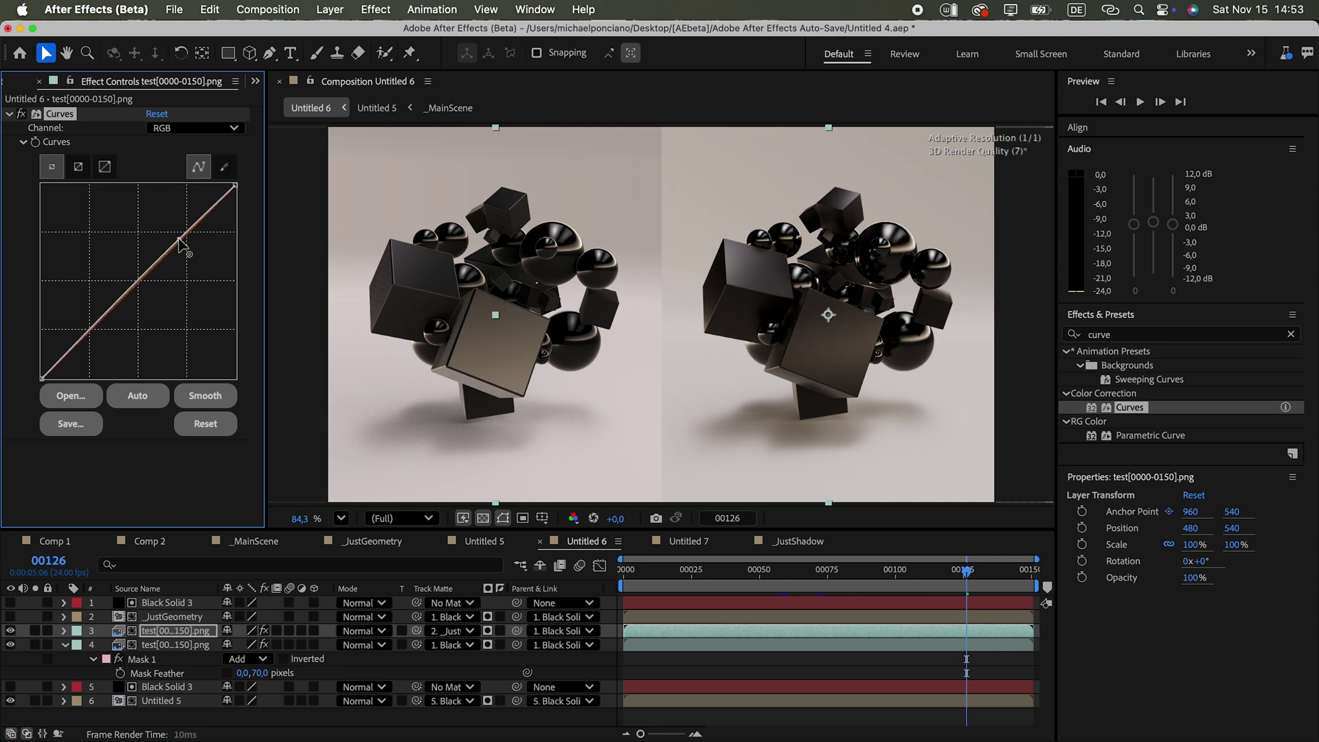
{"action": "left_click_drag", "start_coordinate": [801, 576], "coordinate": [724, 574]}
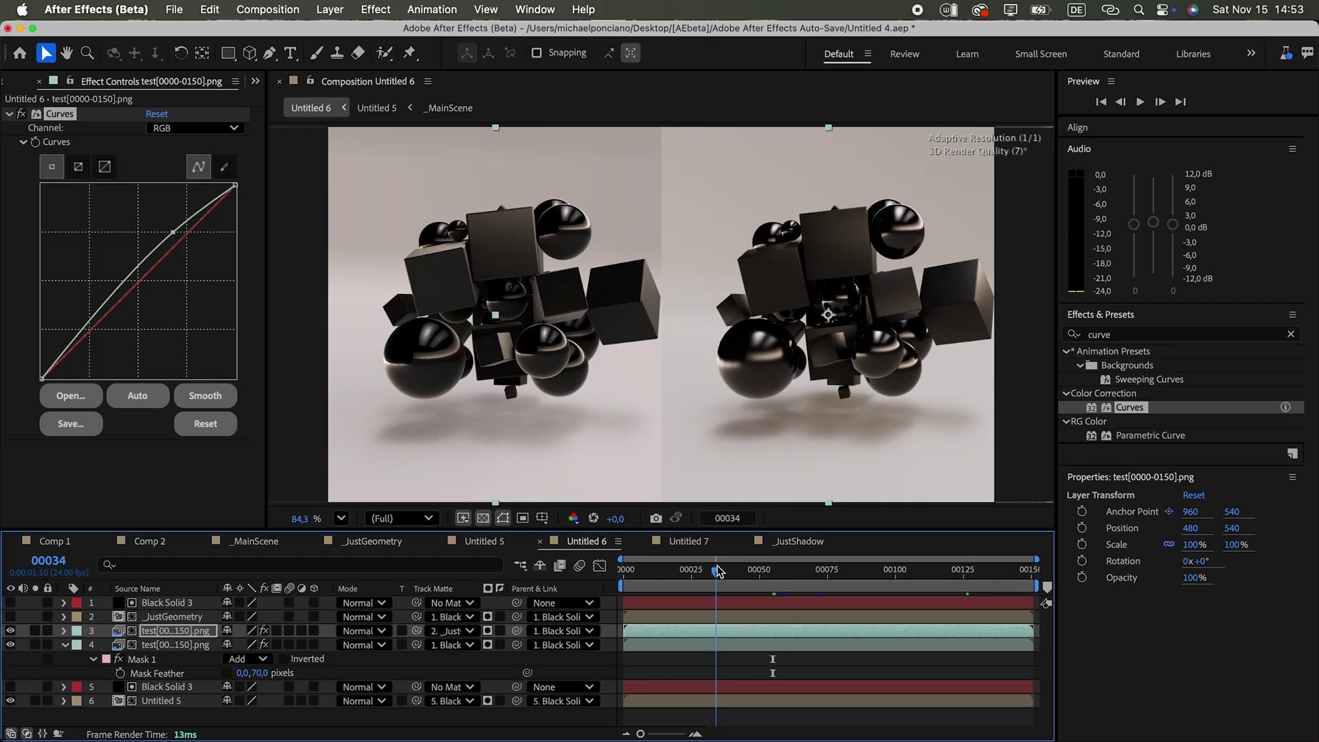
In the Untitled 5 precomp, give the _JustShadow layer a dark brown Fill effect
{"action": "double_click", "coordinate": [162, 701]}
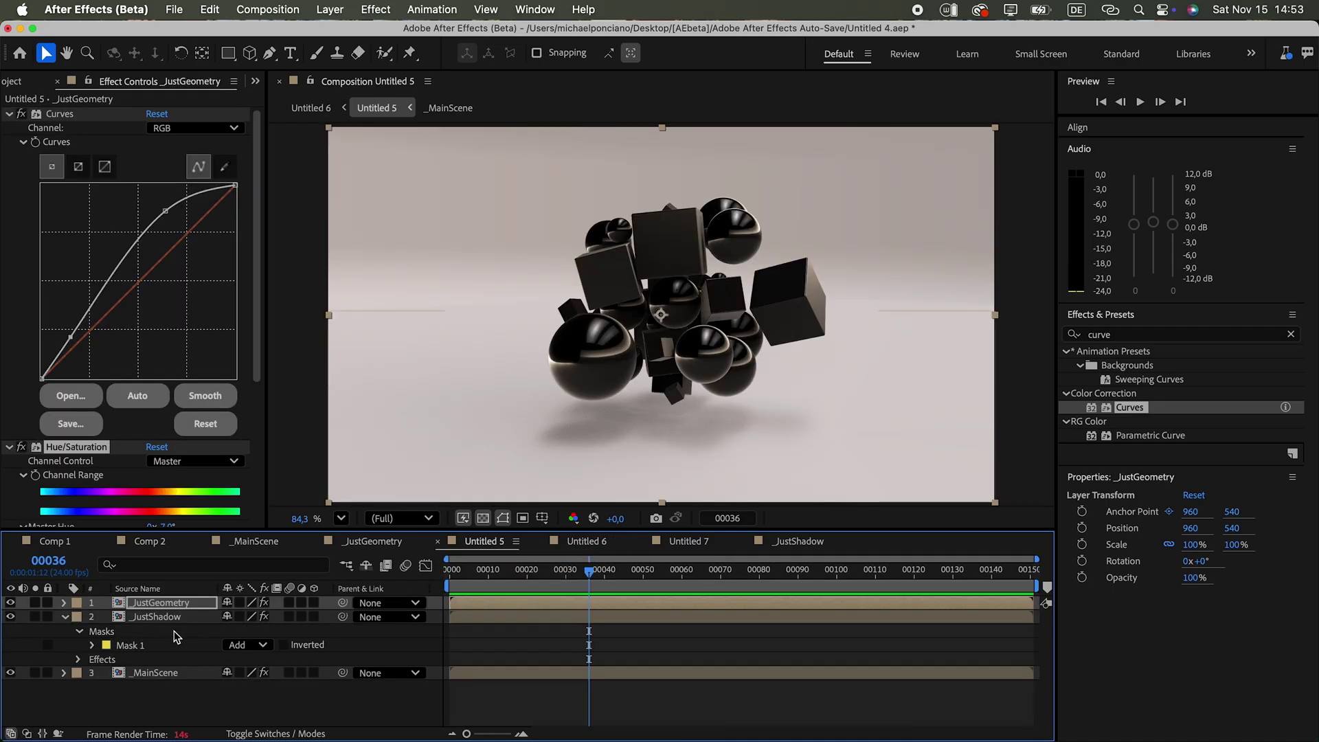
{"action": "left_click", "coordinate": [151, 617]}
{"action": "double_click", "coordinate": [1099, 334]}
{"action": "type", "text": "fill"}
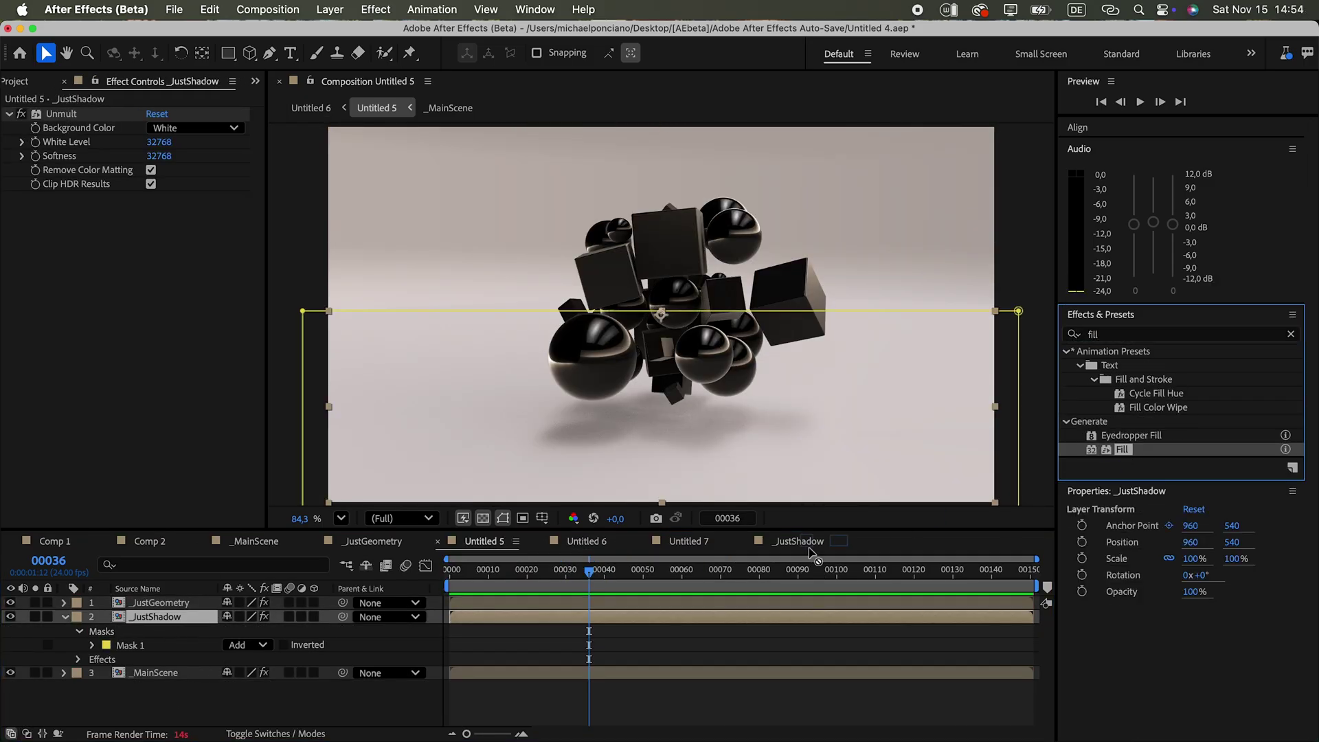
{"action": "left_click_drag", "start_coordinate": [1134, 442], "coordinate": [704, 624]}
{"action": "left_click", "coordinate": [155, 240]}
{"action": "left_click", "coordinate": [970, 432]}
{"action": "left_click", "coordinate": [1153, 277]}
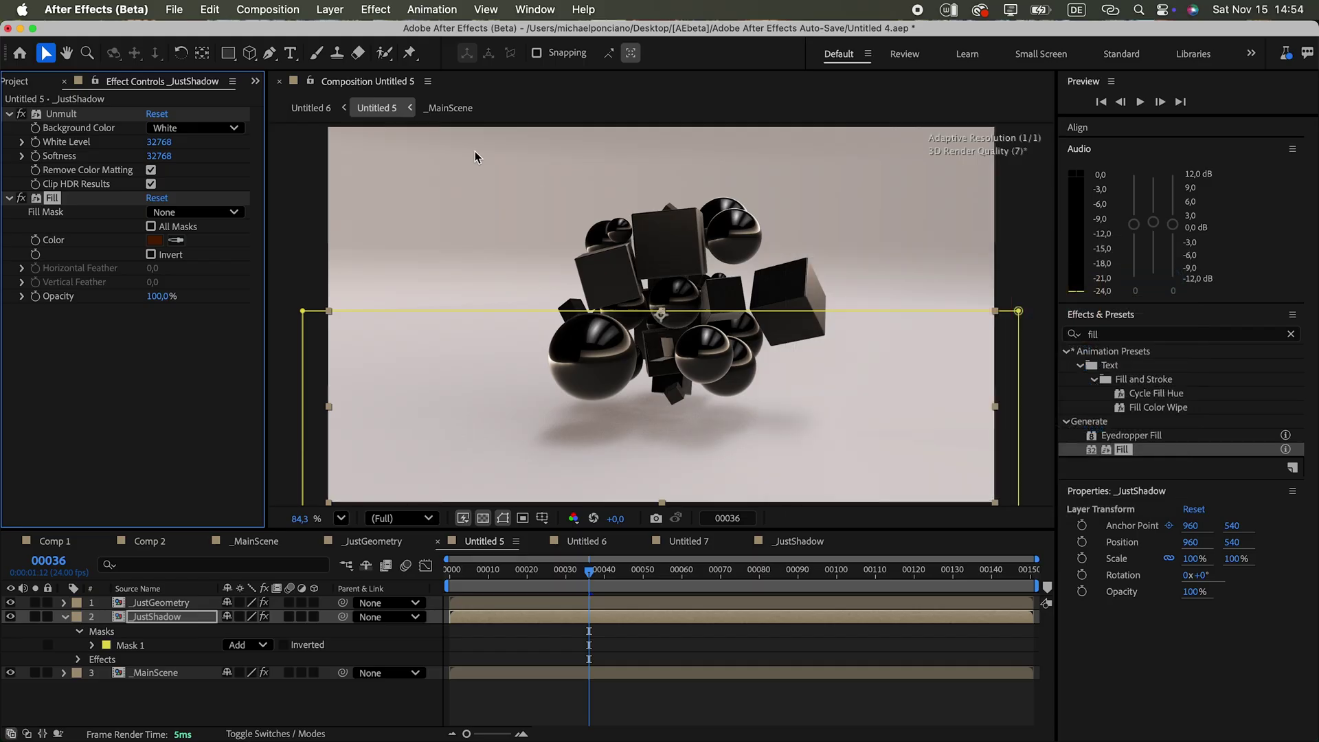
In _JustGeometry at frame 00066, apply Advanced 3D render options with Render Quality 8 and Full shadows
{"action": "double_click", "coordinate": [160, 602]}
{"action": "left_click_drag", "start_coordinate": [671, 328], "coordinate": [692, 370]}
{"action": "left_click", "coordinate": [707, 576]}
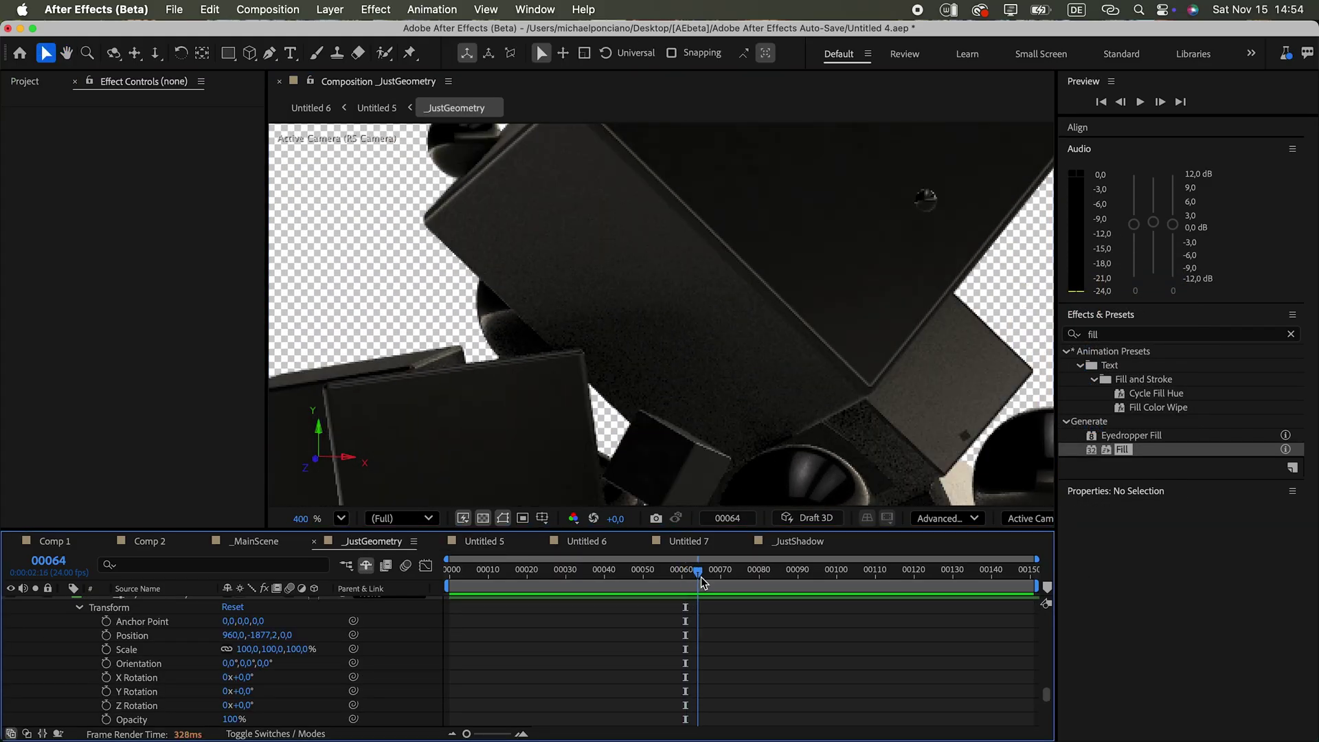
{"action": "left_click", "coordinate": [947, 519]}
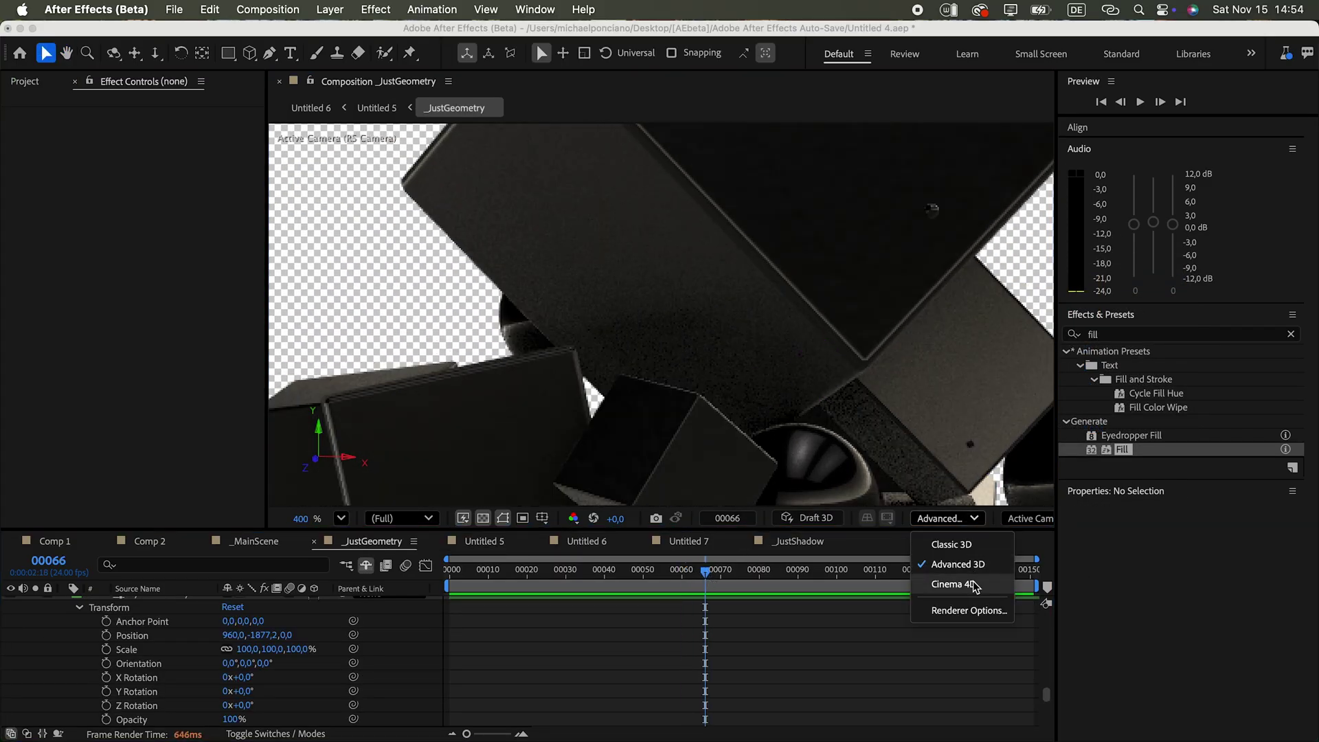
{"action": "left_click", "coordinate": [979, 611]}
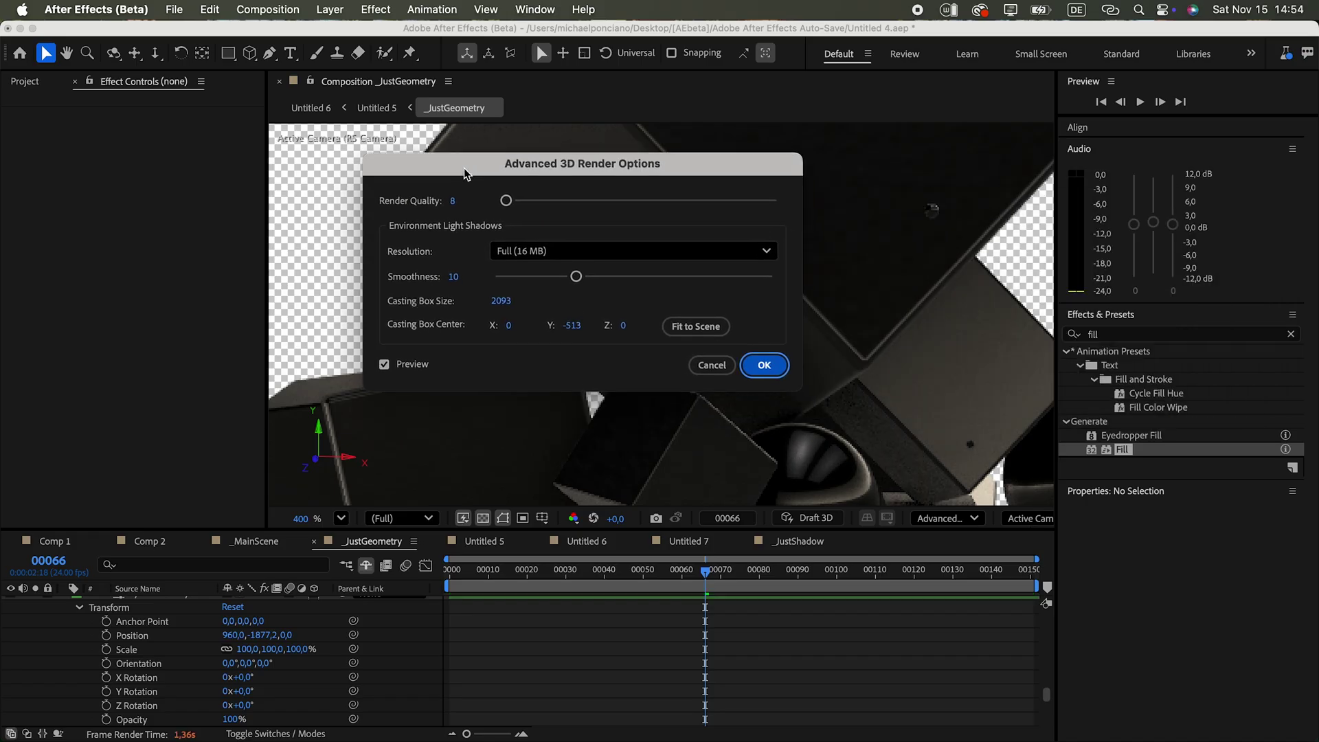
{"action": "key", "text": "Return"}
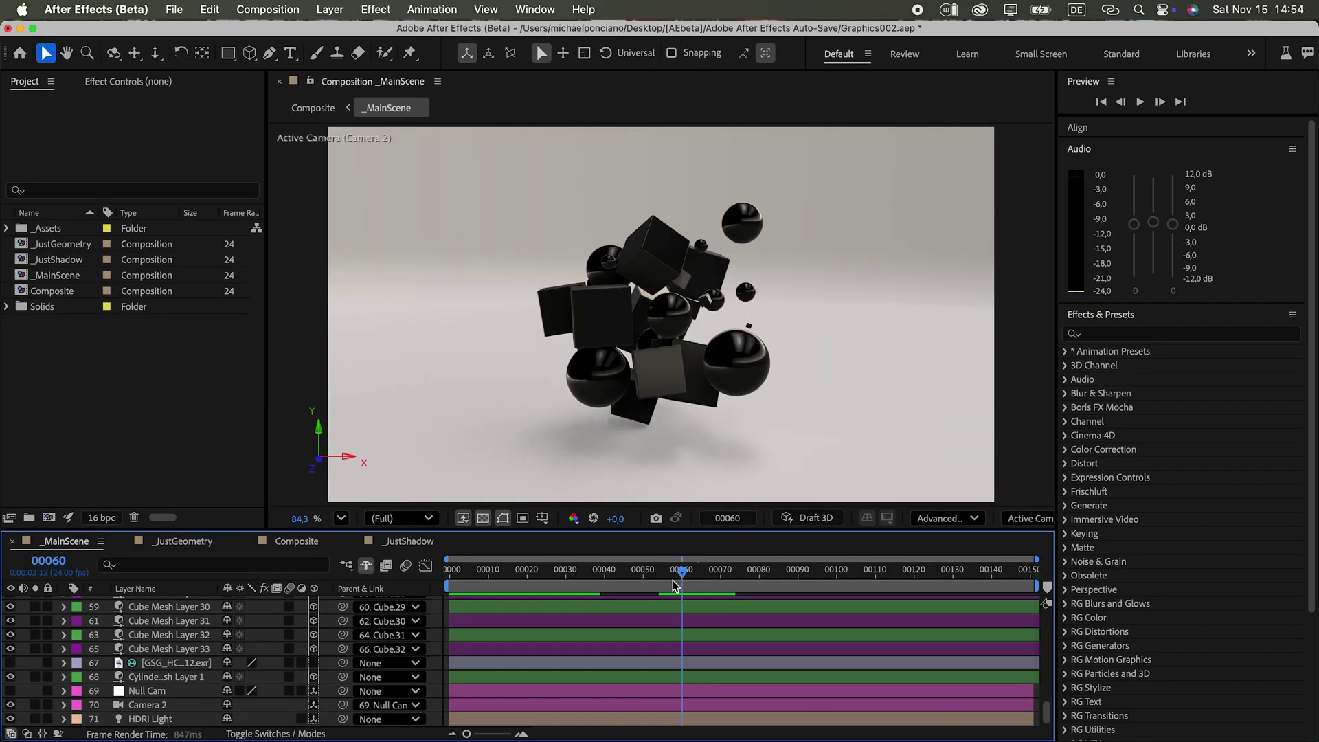
Drive the cube's Emission Intensity from Cube.4 (Copy) scale via linear(s,0,100,0,300) and make it blue
{"action": "left_click_drag", "start_coordinate": [674, 581], "coordinate": [552, 595]}
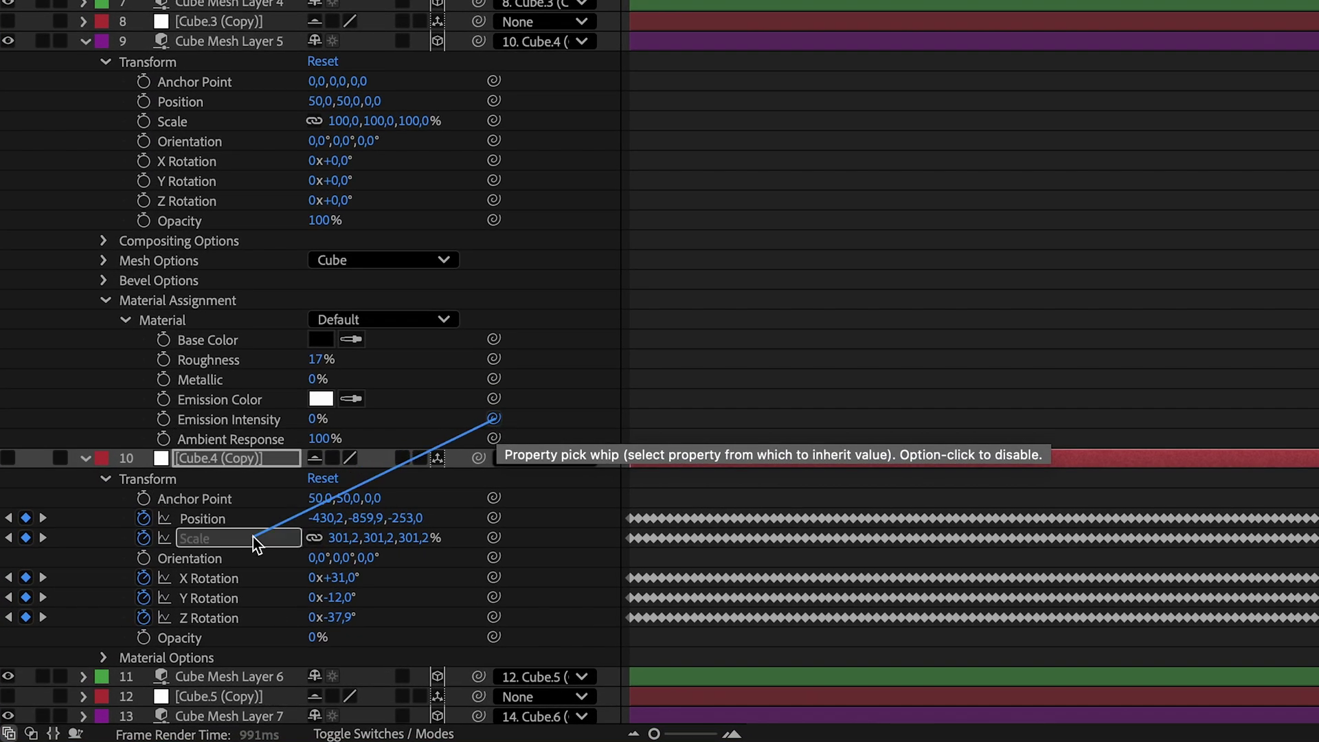
{"action": "left_click_drag", "start_coordinate": [253, 538], "coordinate": [253, 537]}
{"action": "key", "text": "Return"}
{"action": "type", "text": "linear(s,0,100,0,300)"}
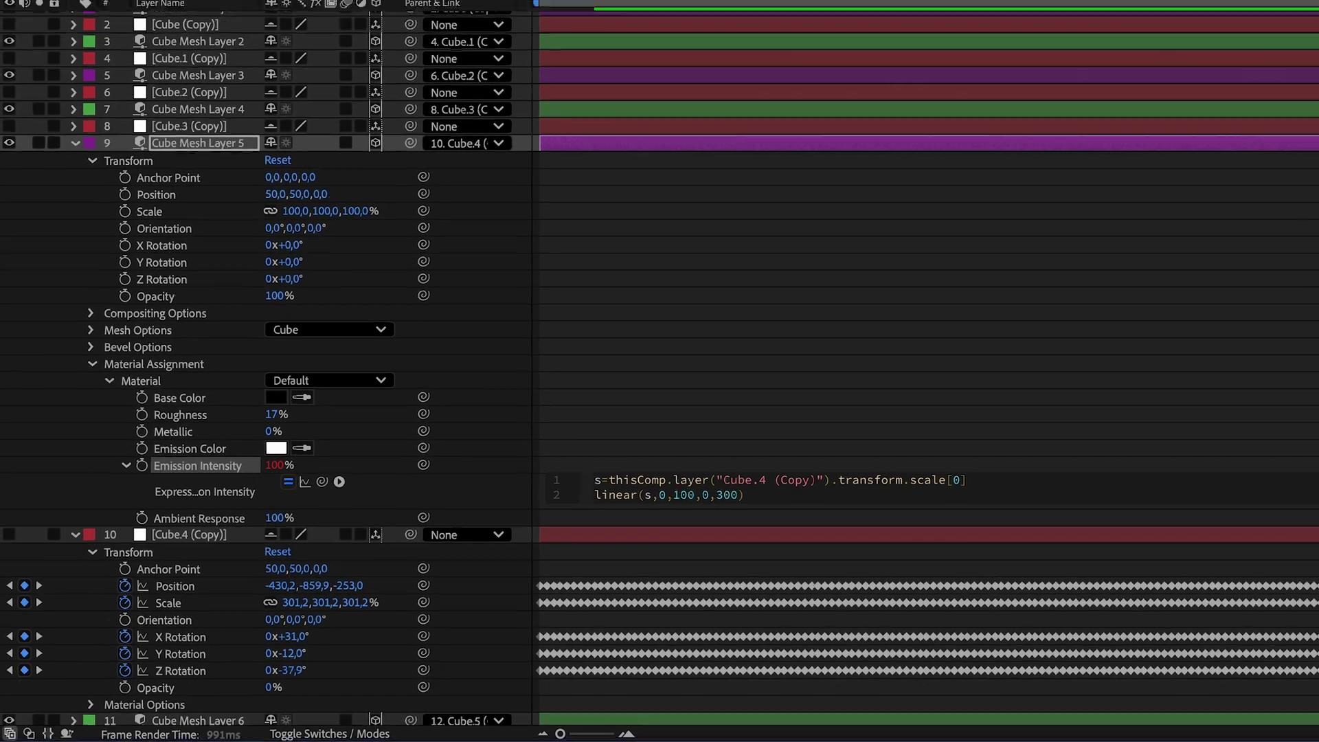
{"action": "left_click", "coordinate": [321, 399]}
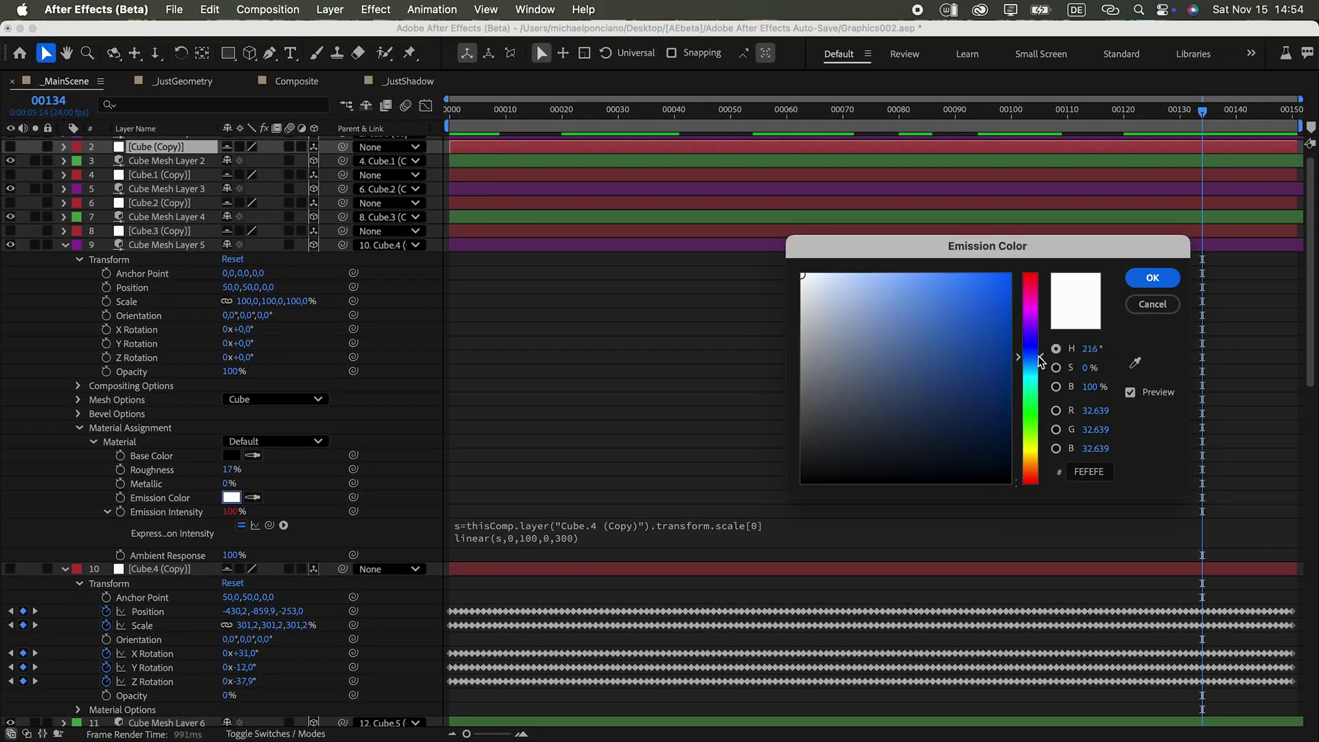
{"action": "left_click", "coordinate": [1153, 278]}
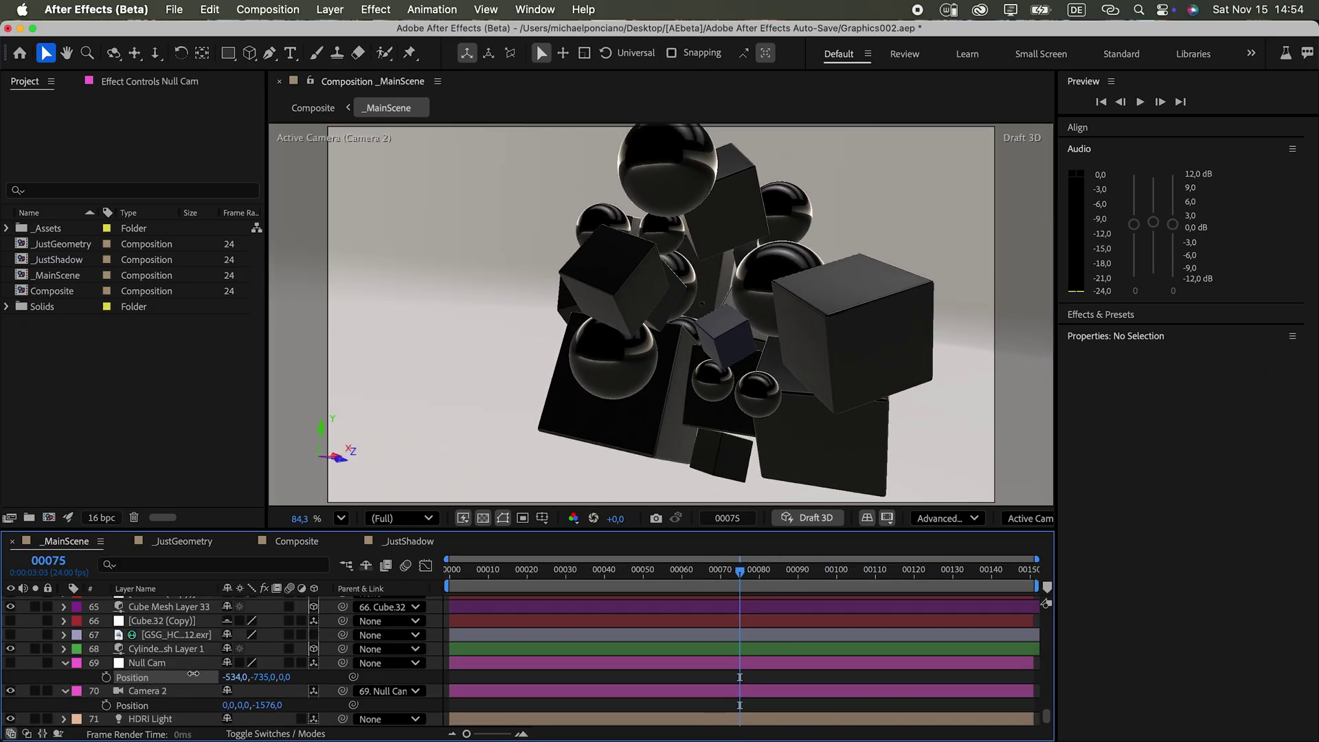
Check the Null Cam position at an earlier frame and test the White Point brightness
{"action": "left_click", "coordinate": [147, 663]}
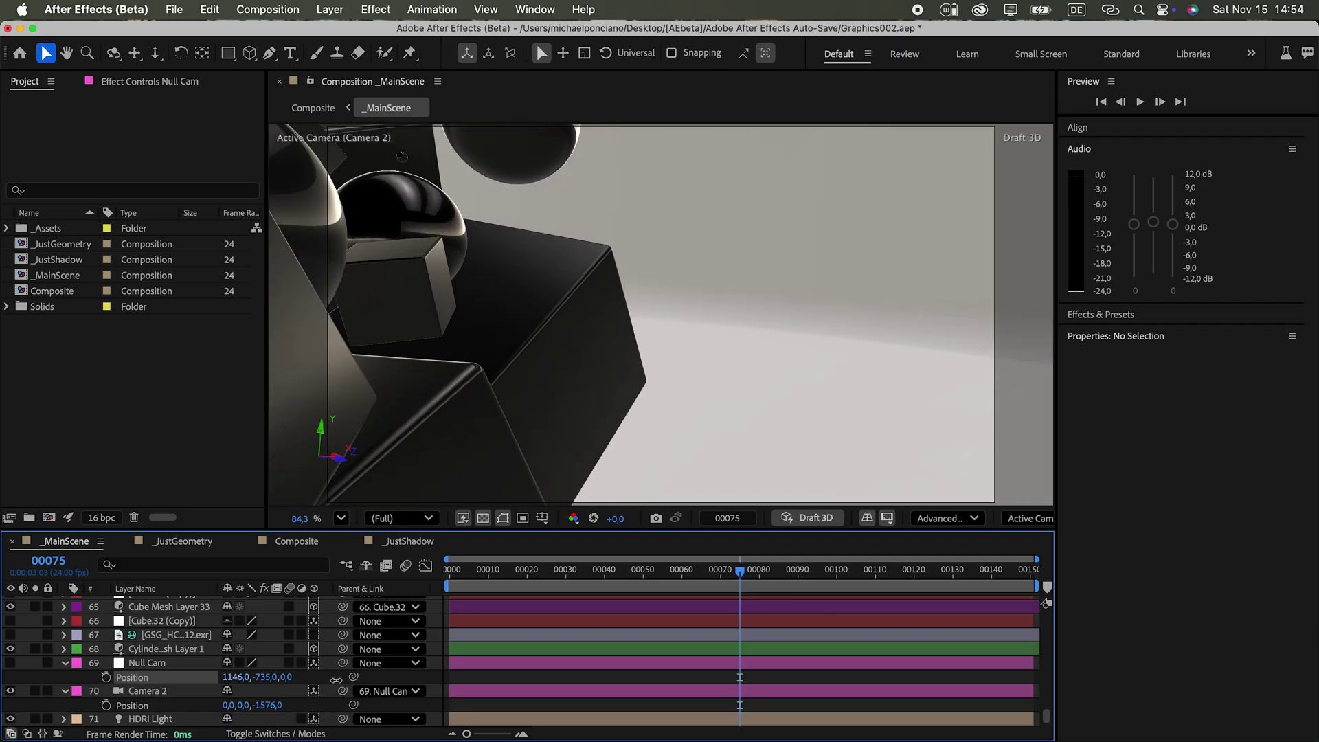
{"action": "left_click_drag", "start_coordinate": [740, 570], "coordinate": [565, 593]}
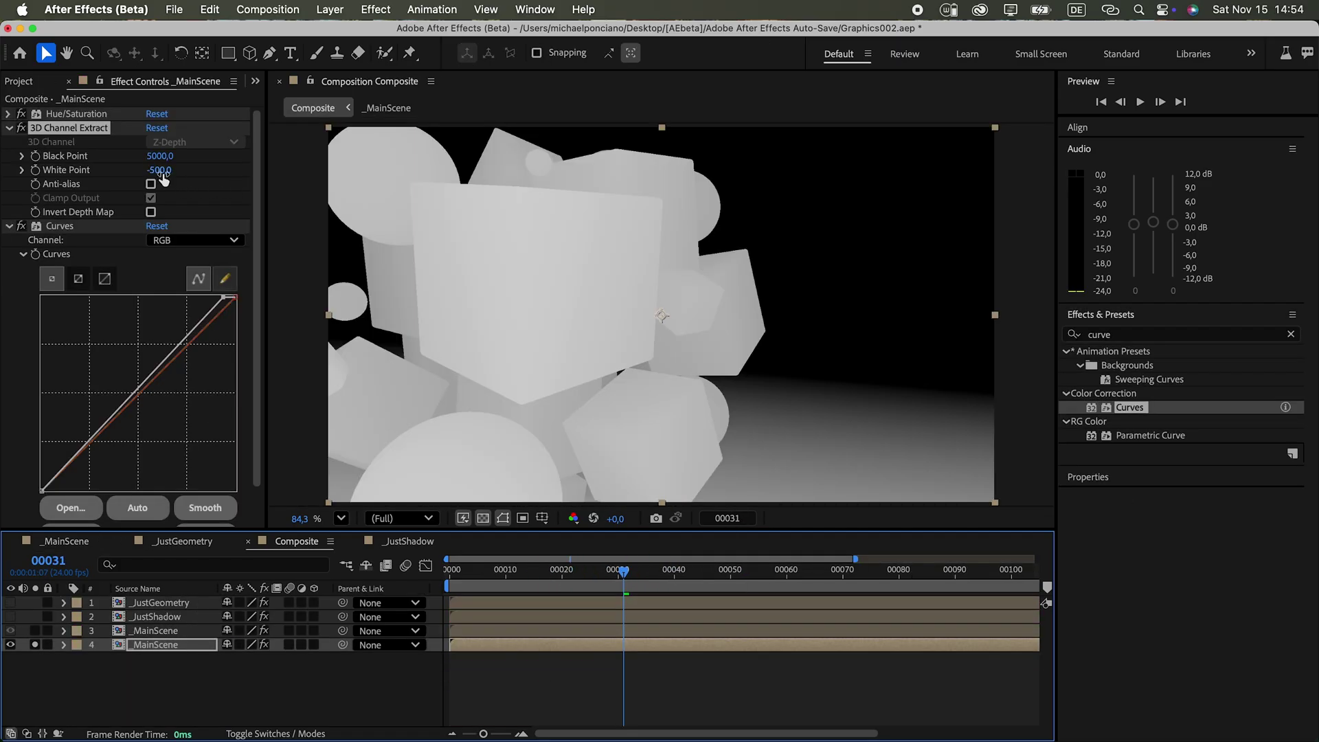
{"action": "mouse_move", "coordinate": [163, 178]}
{"action": "left_mouse_down"}
{"action": "mouse_move", "coordinate": [213, 173]}
{"action": "mouse_move", "coordinate": [172, 172]}
{"action": "left_mouse_up"}
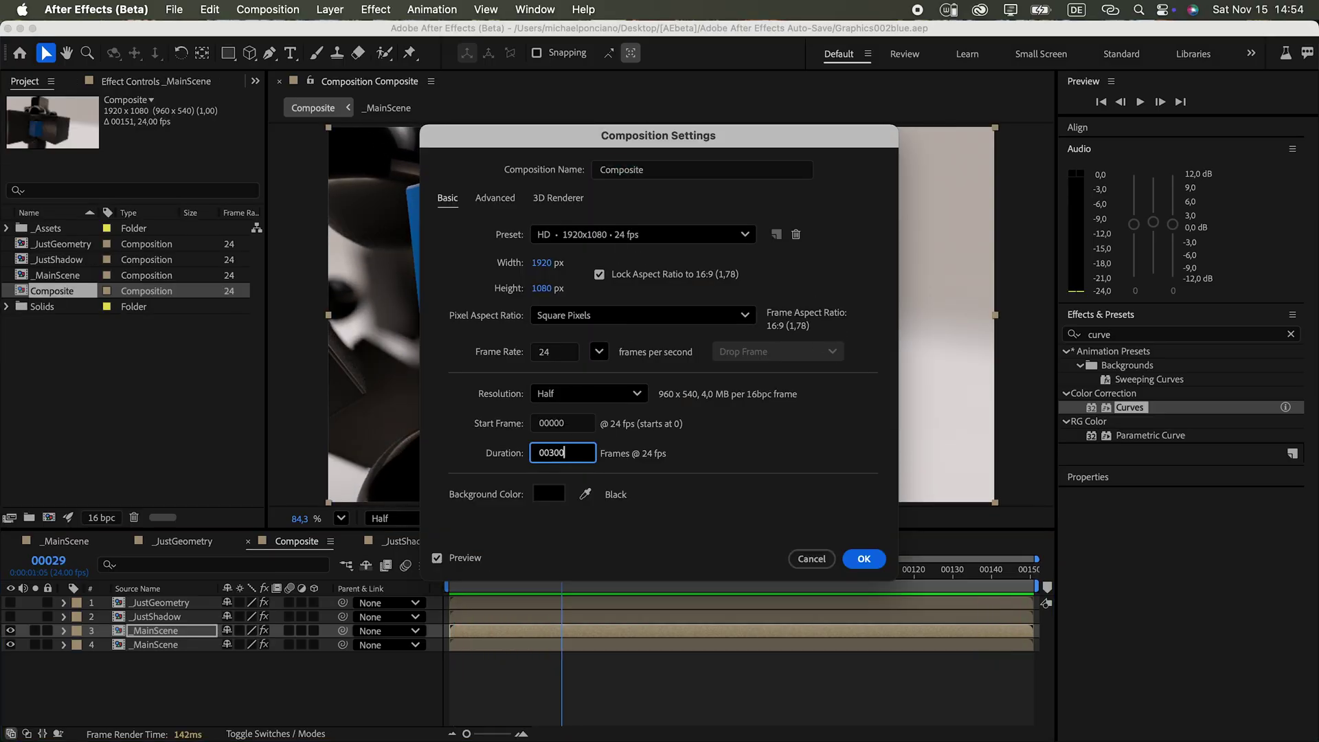
Extend Composite to 300 frames, time-stretch both _MainScene layers to 200%, and preview the slower motion
{"action": "key", "text": "Return"}
{"action": "left_click_drag", "start_coordinate": [750, 558], "coordinate": [1037, 559]}
{"action": "left_click", "coordinate": [135, 646], "text": "shift"}
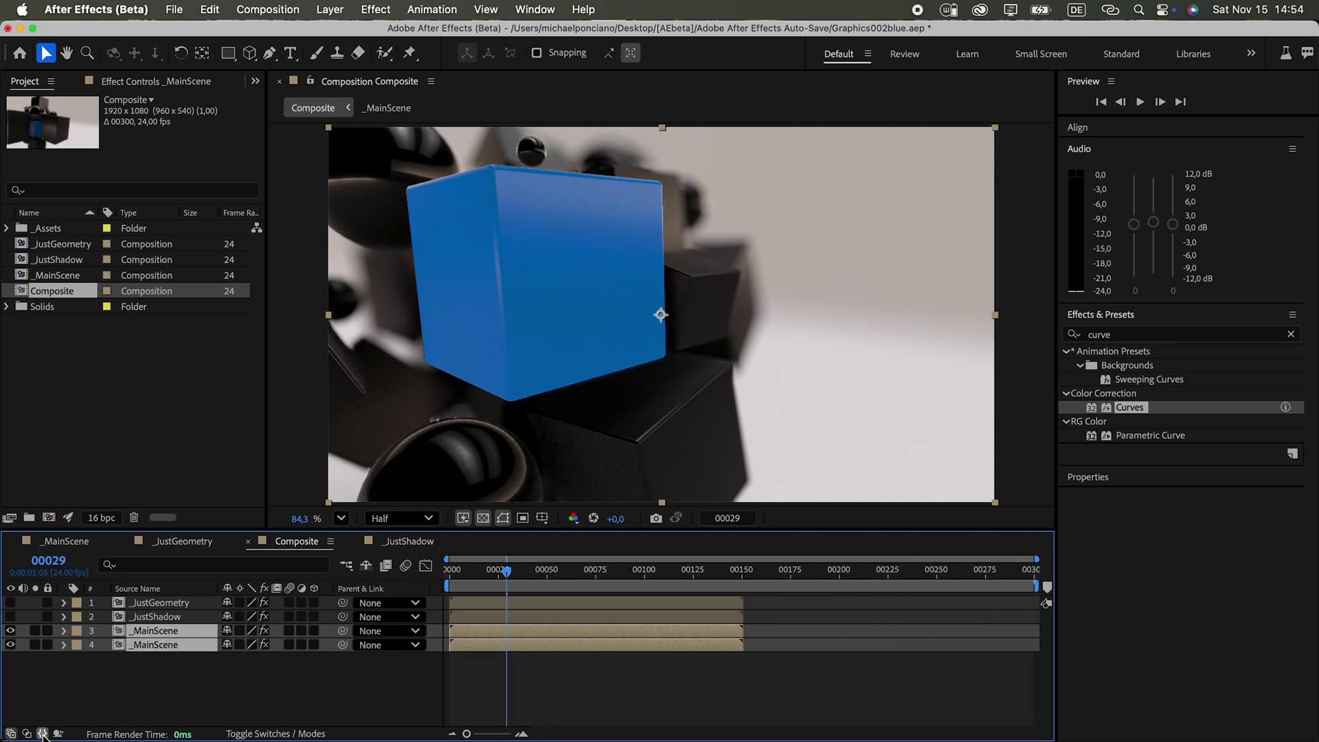
{"action": "left_click", "coordinate": [42, 733]}
{"action": "left_click", "coordinate": [617, 639]}
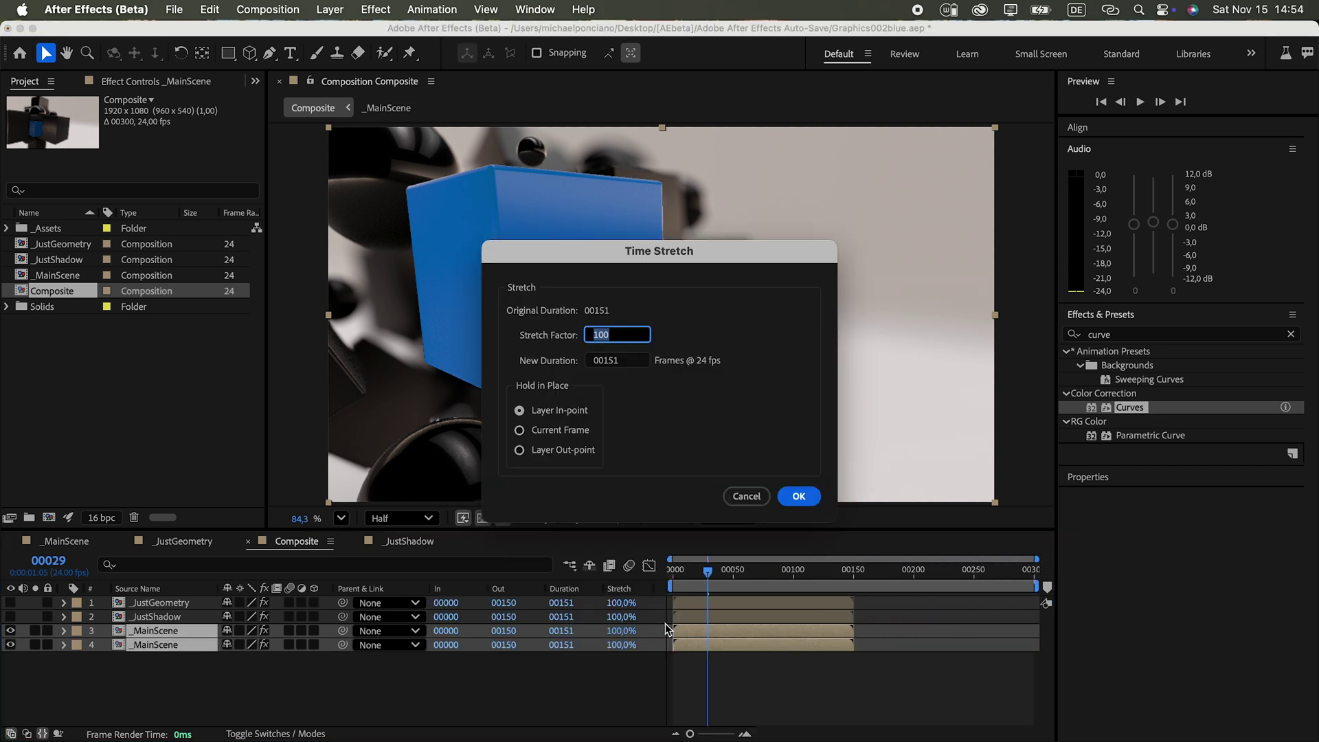
{"action": "type", "text": "200"}
{"action": "key", "text": "Return"}
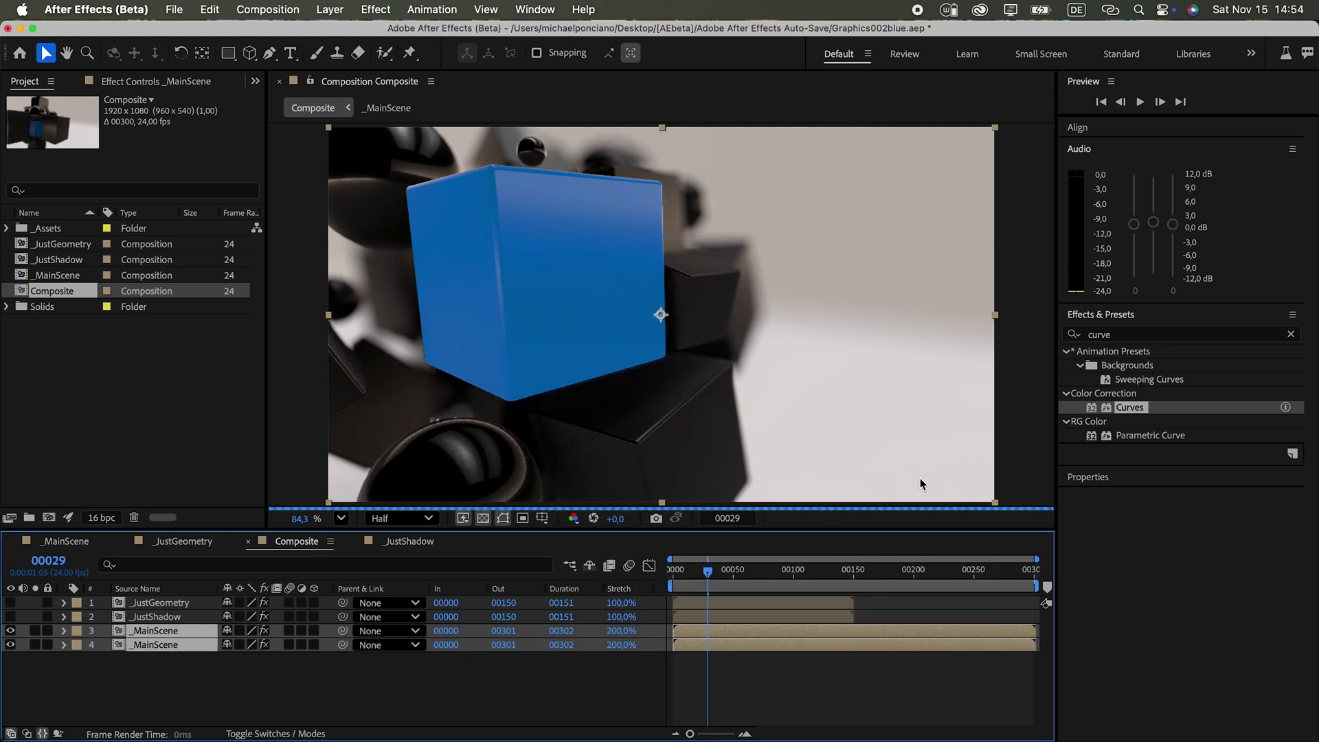
{"action": "key", "text": "space"}
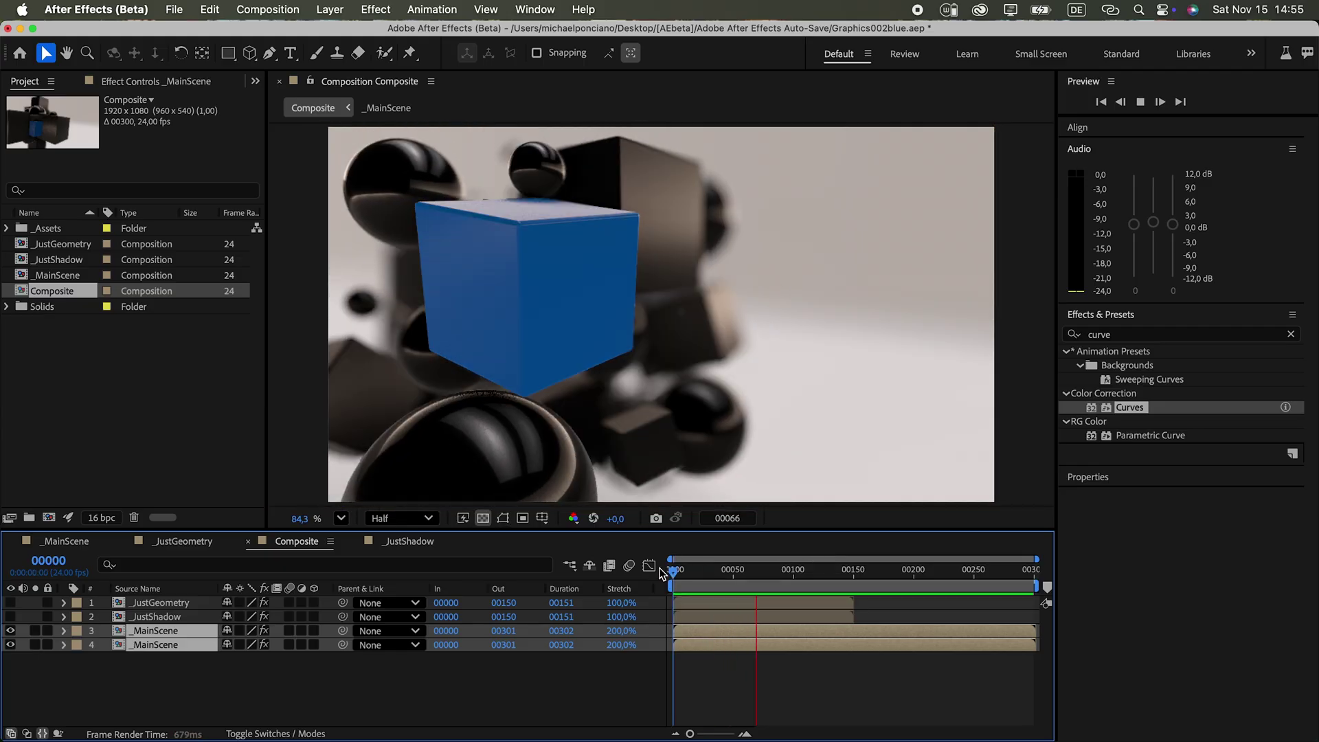
{"action": "left_click", "coordinate": [67, 541]}
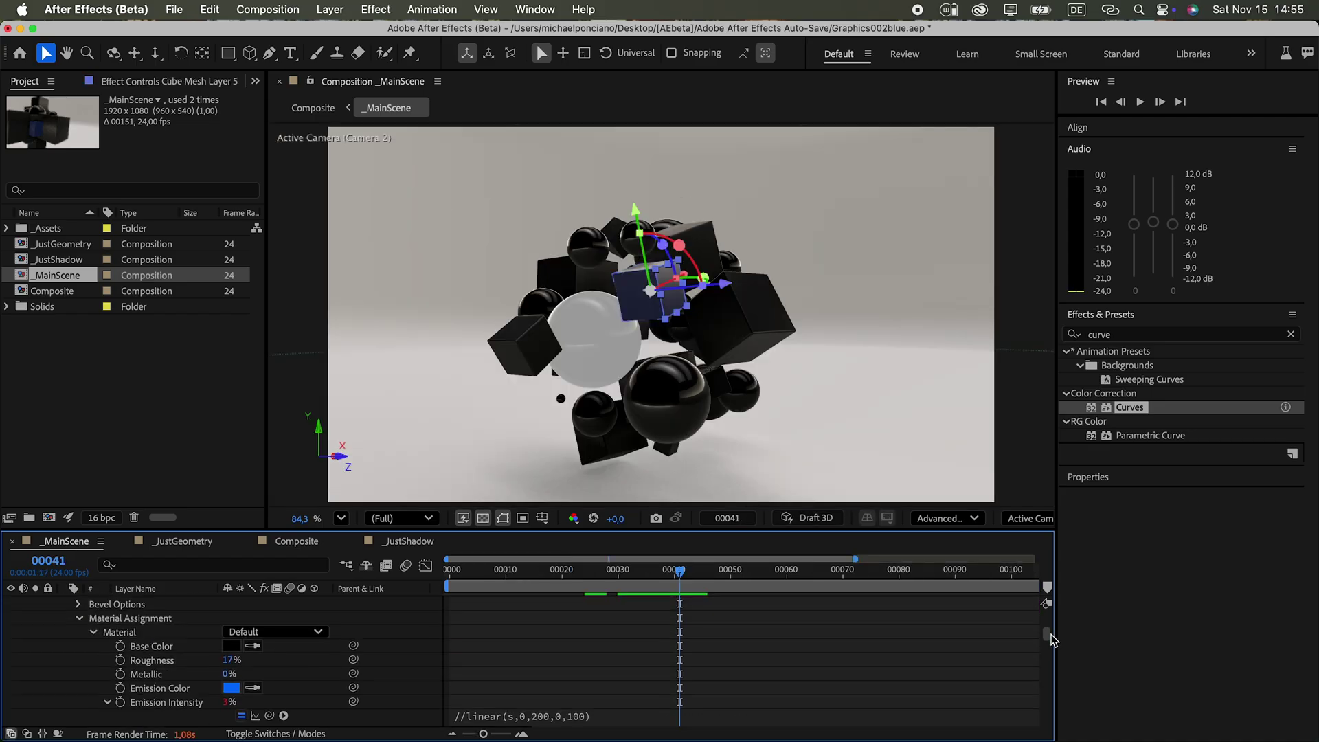
Set the cube's emission colour to 0073FF and bring up _MainScene's Composition Settings
{"action": "scroll", "coordinate": [412, 639], "scroll_direction": "up", "scroll_amount": 1}
{"action": "left_click", "coordinate": [232, 653]}
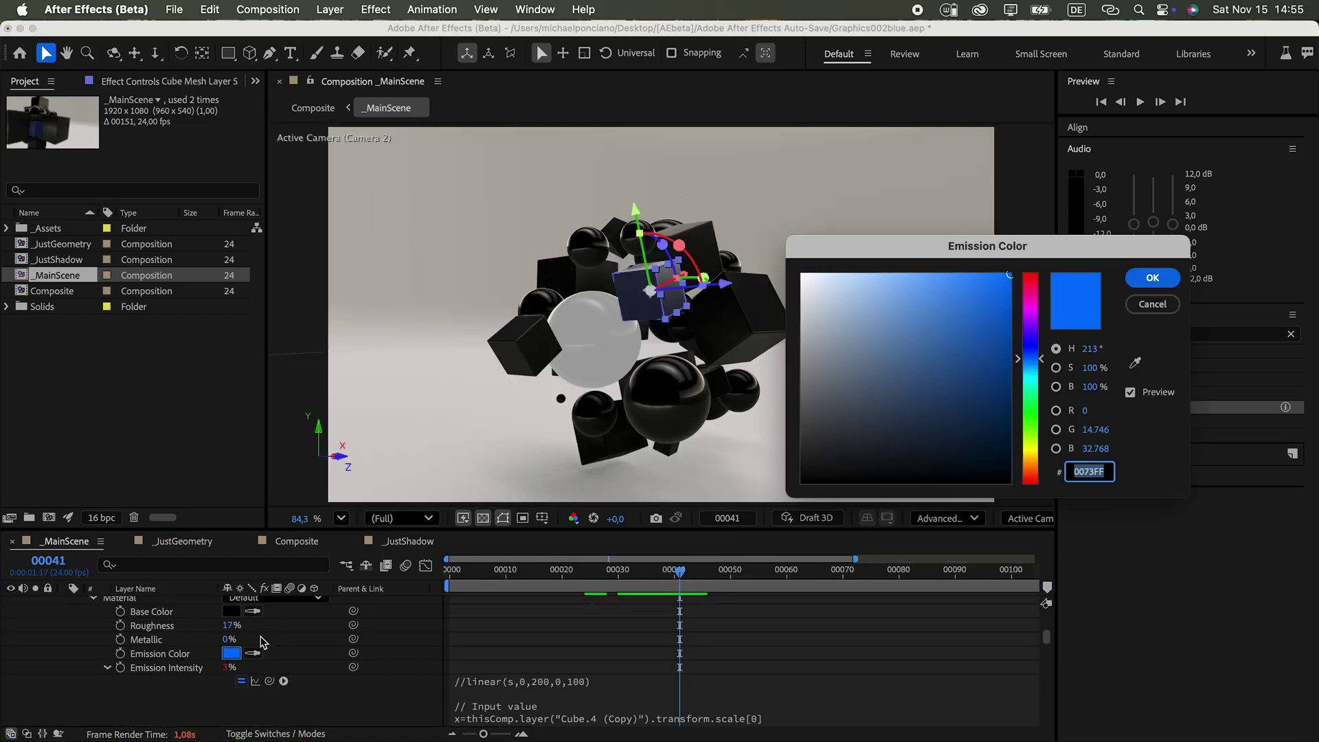
{"action": "key", "text": "Return"}
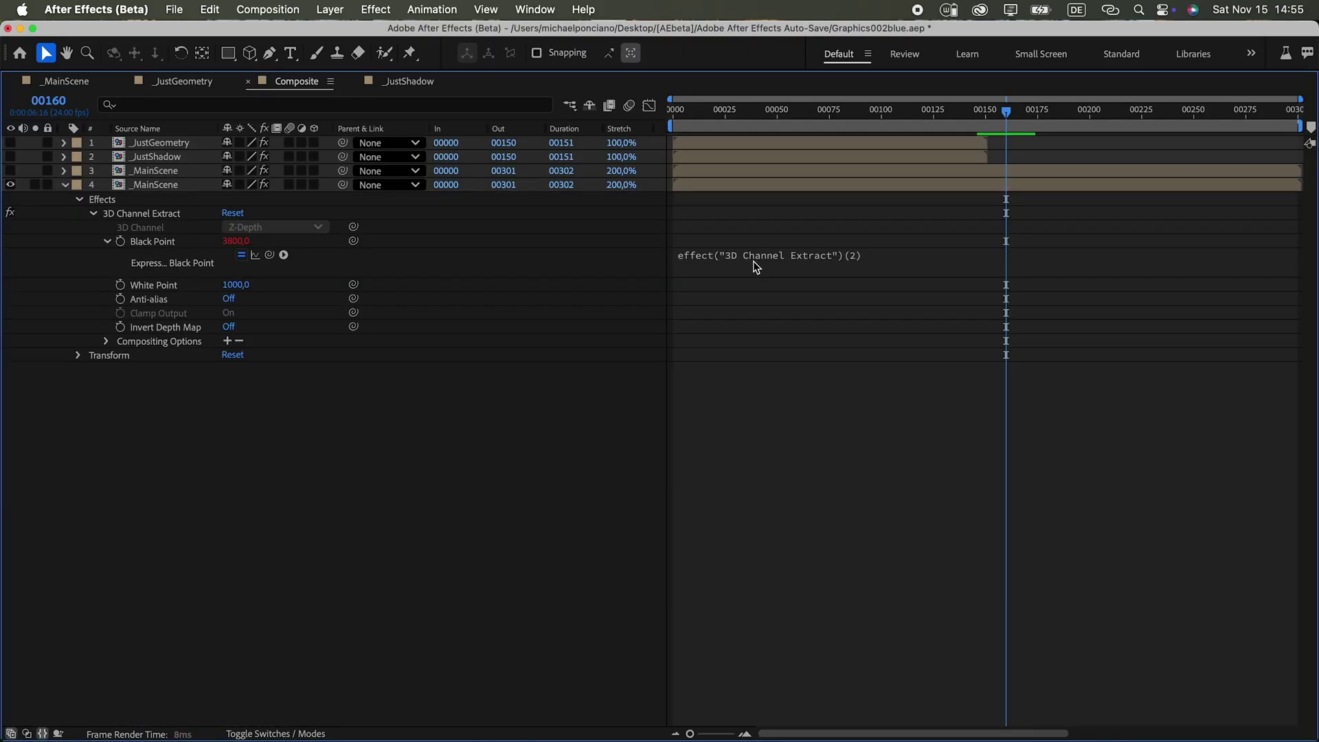
{"action": "left_click", "coordinate": [754, 266]}
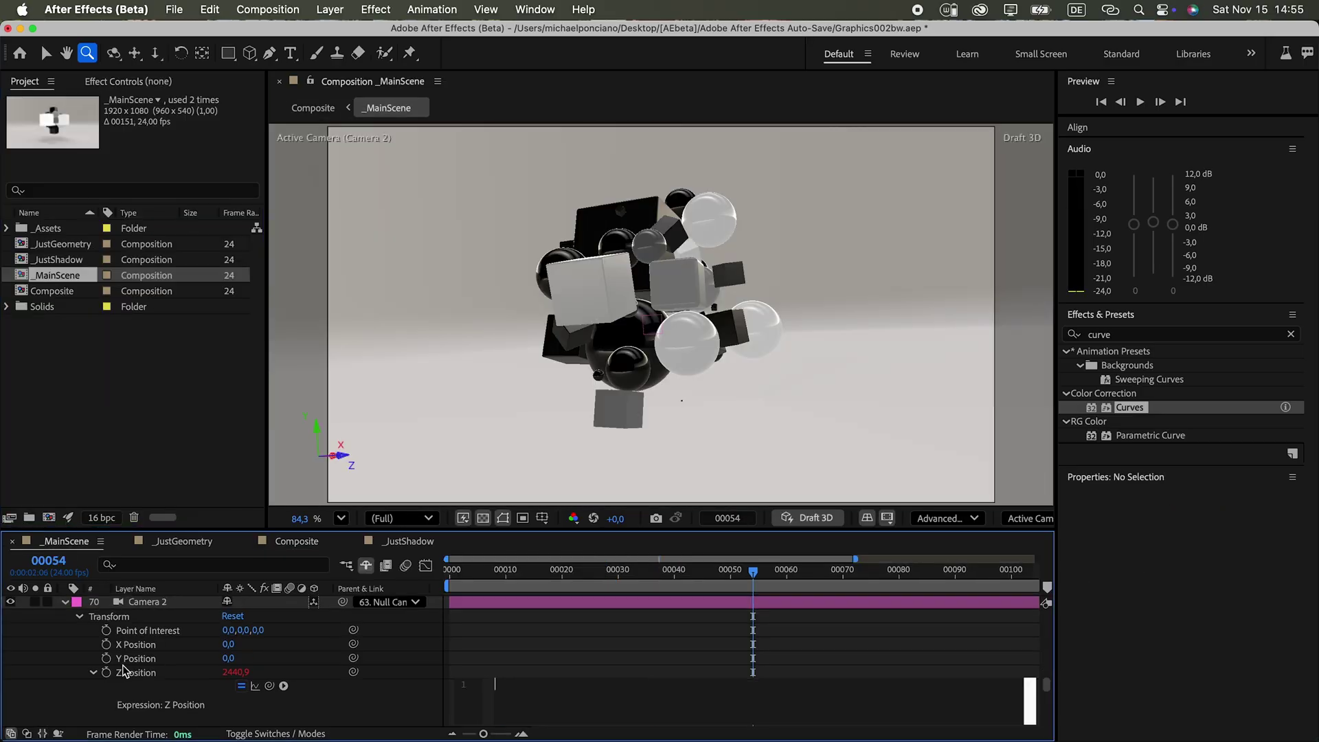
{"action": "key", "text": "super+k"}
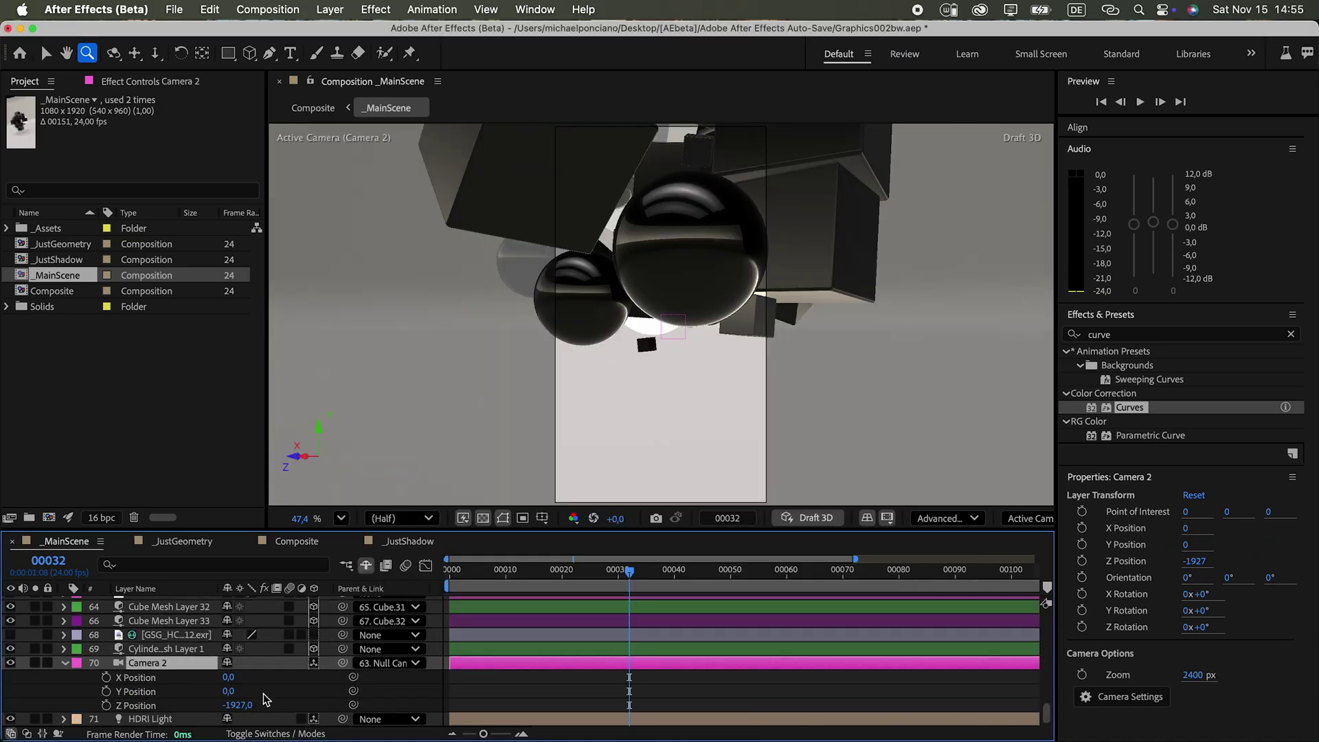
Rough out the ring's radius, angles, tube thickness and roughness, with white FFFFFF emission at intensity 18
{"action": "left_click", "coordinate": [146, 656]}
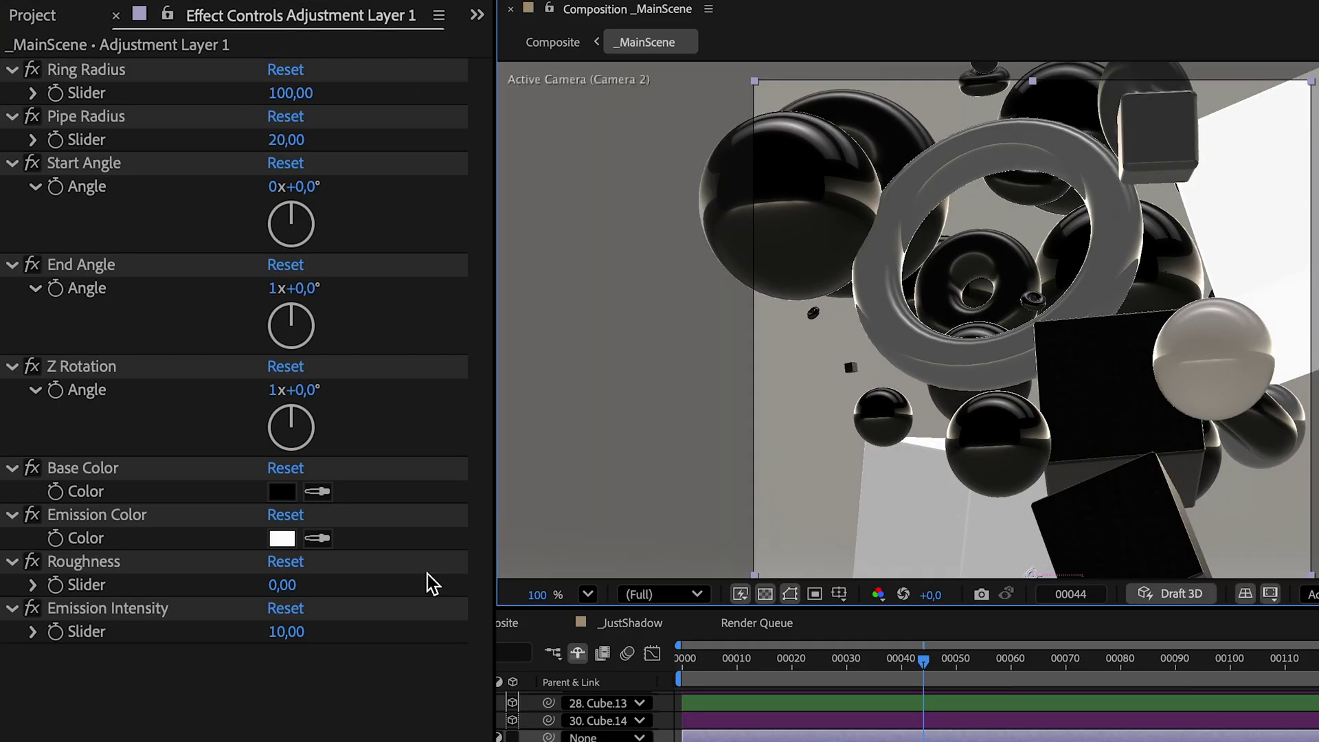
{"action": "left_click_drag", "start_coordinate": [302, 389], "coordinate": [319, 395]}
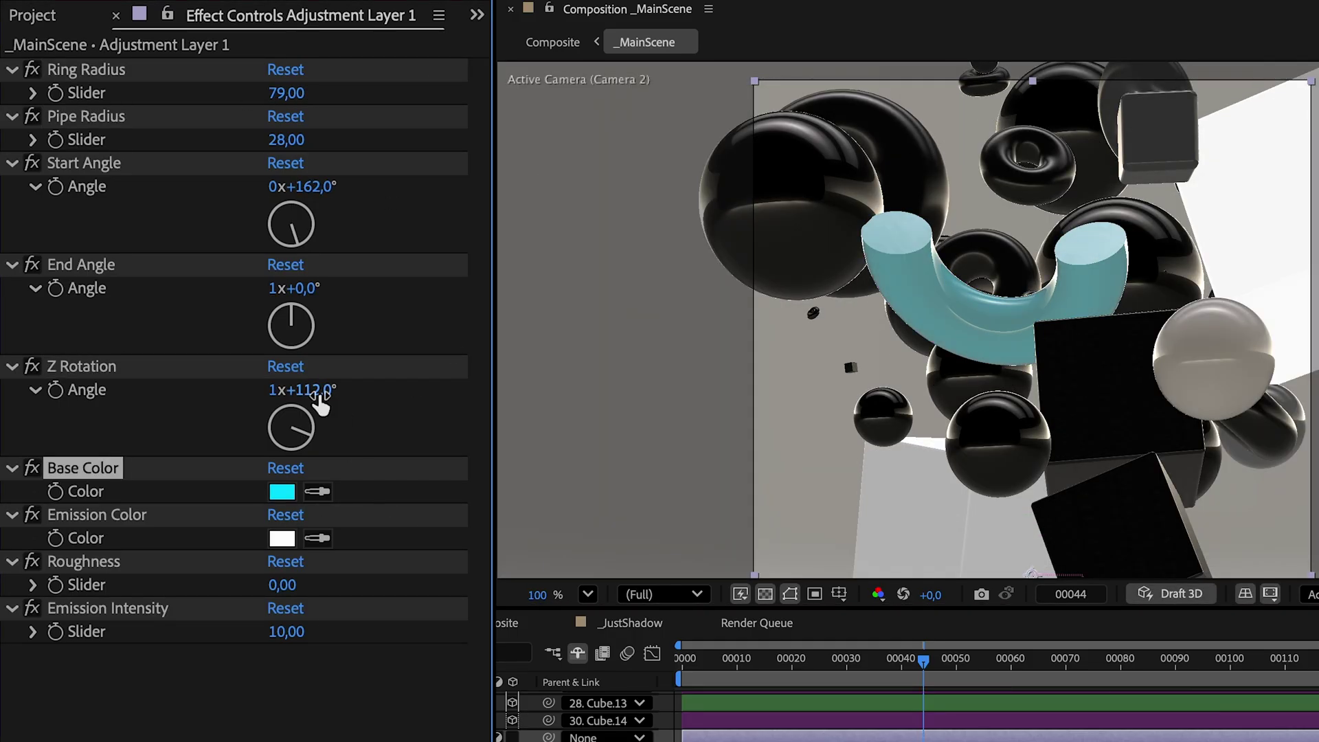
{"action": "left_click_drag", "start_coordinate": [286, 93], "coordinate": [286, 92]}
{"action": "left_click", "coordinate": [282, 538]}
{"action": "left_click_drag", "start_coordinate": [286, 631], "coordinate": [430, 644]}
{"action": "left_click_drag", "start_coordinate": [286, 140], "coordinate": [262, 112]}
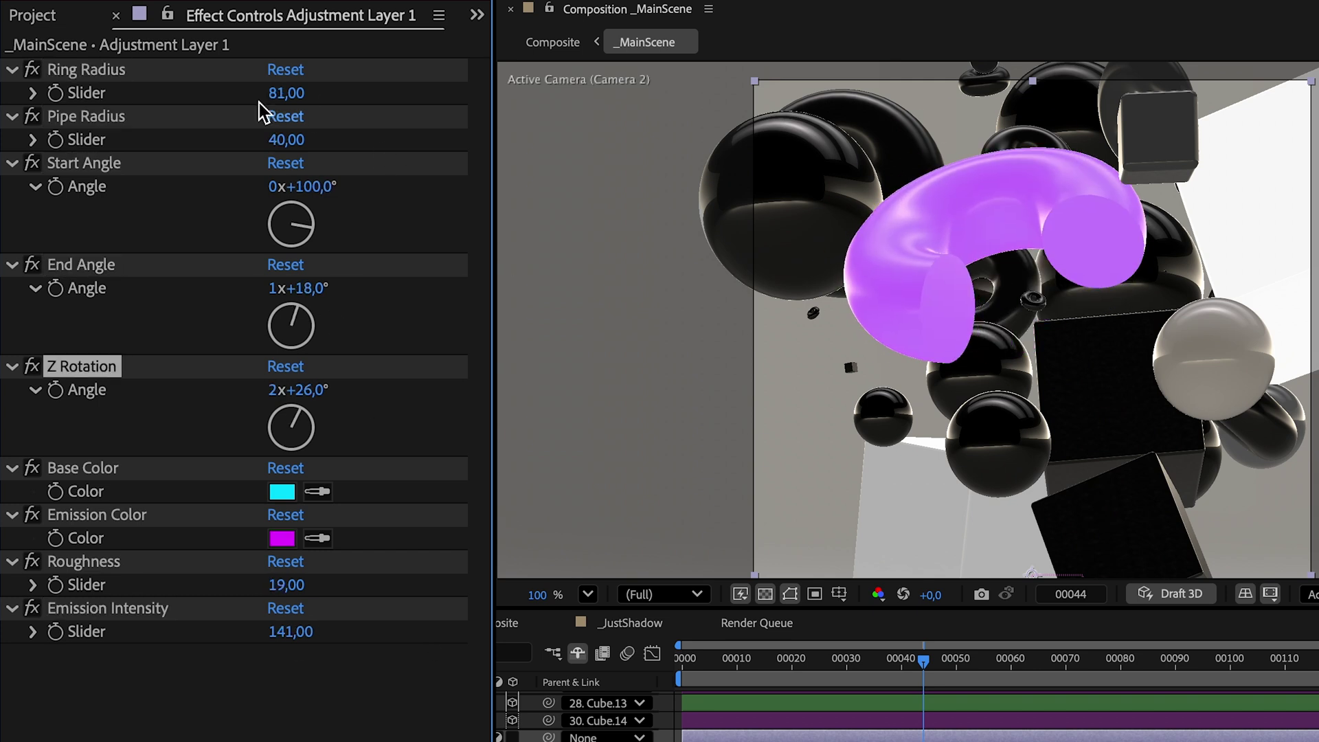
{"action": "left_click", "coordinate": [281, 538]}
{"action": "left_click_drag", "start_coordinate": [302, 390], "coordinate": [433, 357]}
{"action": "left_click", "coordinate": [282, 538]}
{"action": "type", "text": "FFFFFF"}
{"action": "key", "text": "Return"}
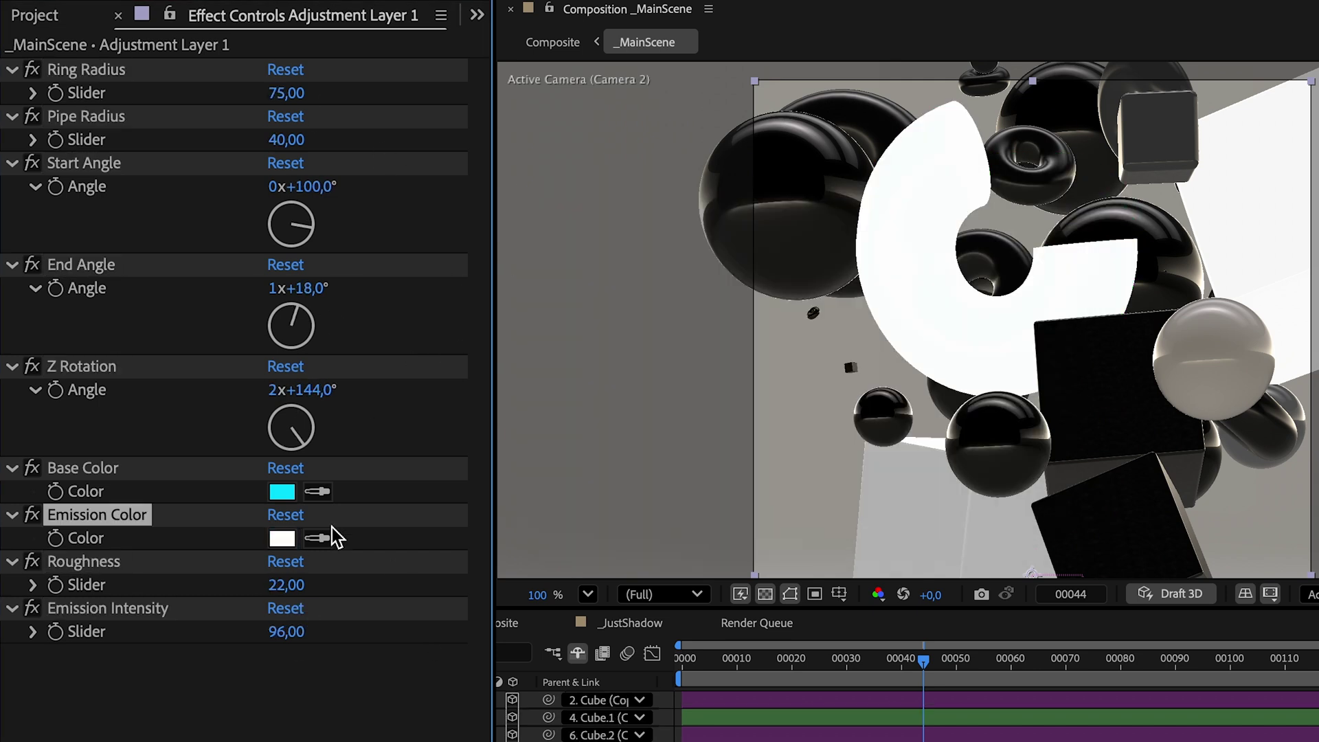
{"action": "left_click_drag", "start_coordinate": [281, 631], "coordinate": [234, 631]}
Give the ring a black base colour, Ring Radius 70, angles -8° to 48°, and rotation 1x+346°
{"action": "left_click", "coordinate": [282, 491]}
{"action": "left_click", "coordinate": [584, 509]}
{"action": "left_click", "coordinate": [1016, 239]}
{"action": "left_click_drag", "start_coordinate": [286, 93], "coordinate": [279, 93]}
{"action": "left_click_drag", "start_coordinate": [303, 390], "coordinate": [275, 390]}
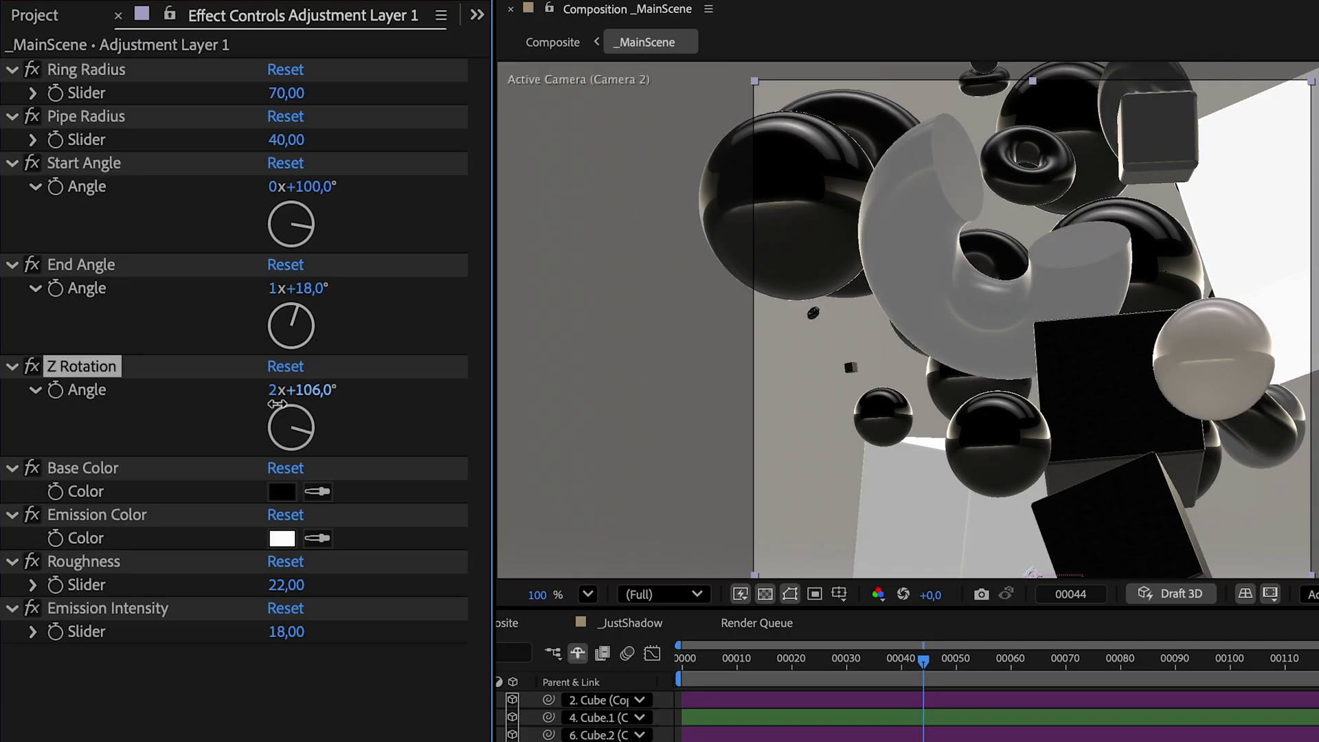
{"action": "left_click_drag", "start_coordinate": [303, 289], "coordinate": [323, 289]}
{"action": "left_click_drag", "start_coordinate": [292, 187], "coordinate": [247, 186]}
{"action": "left_click_drag", "start_coordinate": [299, 389], "coordinate": [282, 390]}
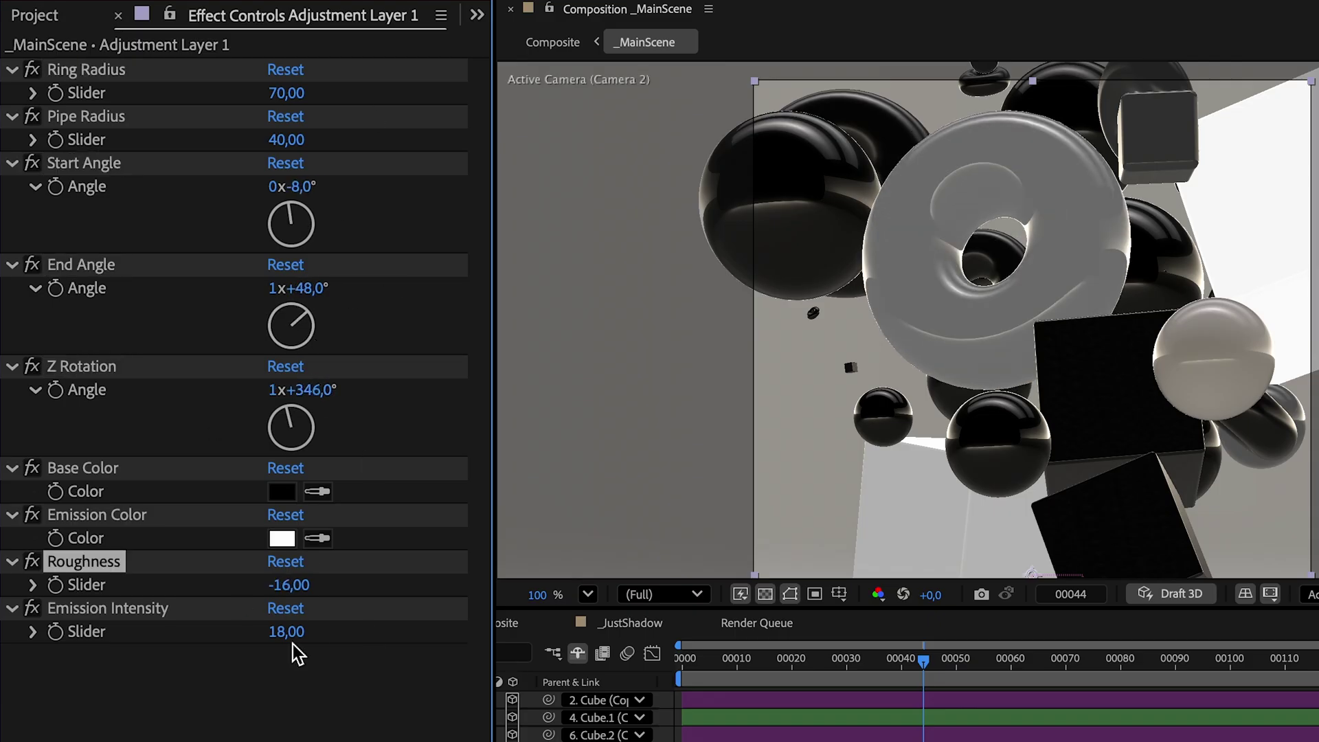
Make the ring glow greenish-yellow FCFF00 at emission intensity 39
{"action": "left_click", "coordinate": [282, 538]}
{"action": "left_click", "coordinate": [870, 459]}
{"action": "left_click", "coordinate": [845, 233]}
{"action": "left_click", "coordinate": [1012, 238]}
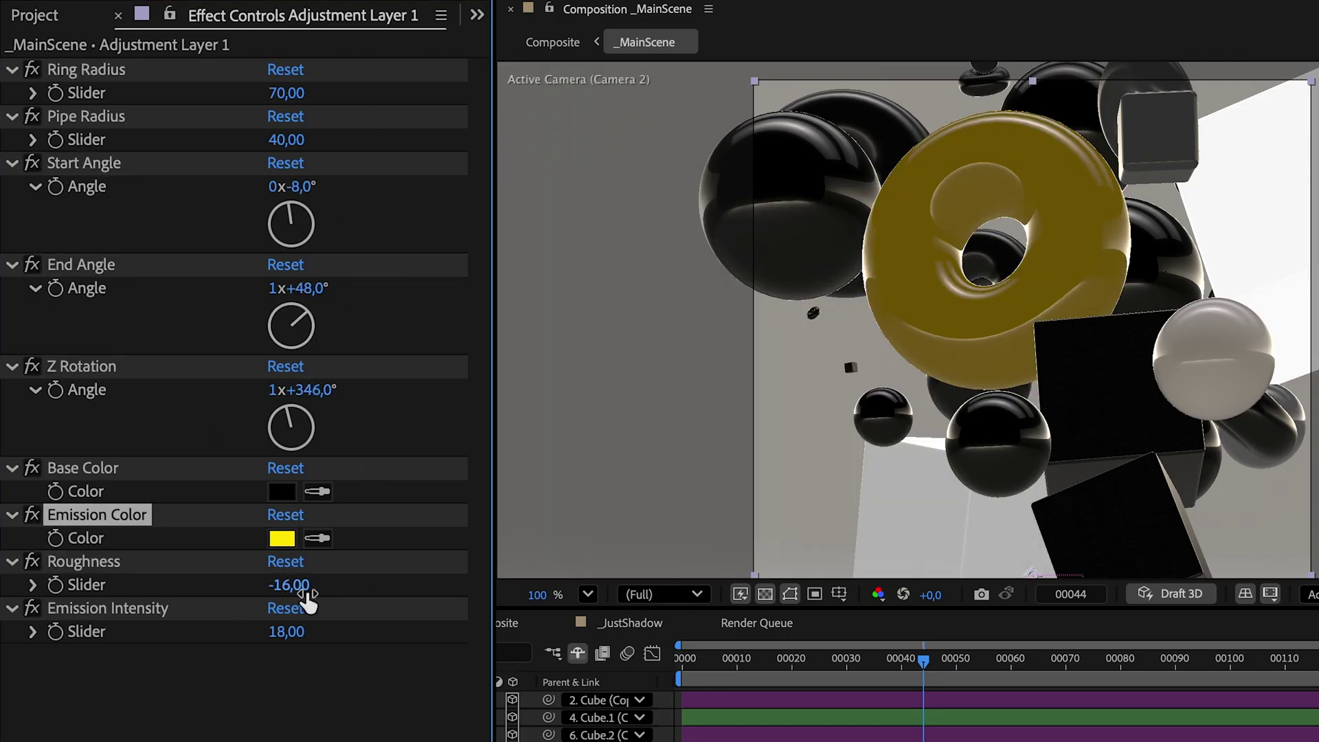
{"action": "left_click_drag", "start_coordinate": [294, 627], "coordinate": [323, 631]}
{"action": "left_click", "coordinate": [282, 538]}
{"action": "left_click_drag", "start_coordinate": [872, 459], "coordinate": [880, 454]}
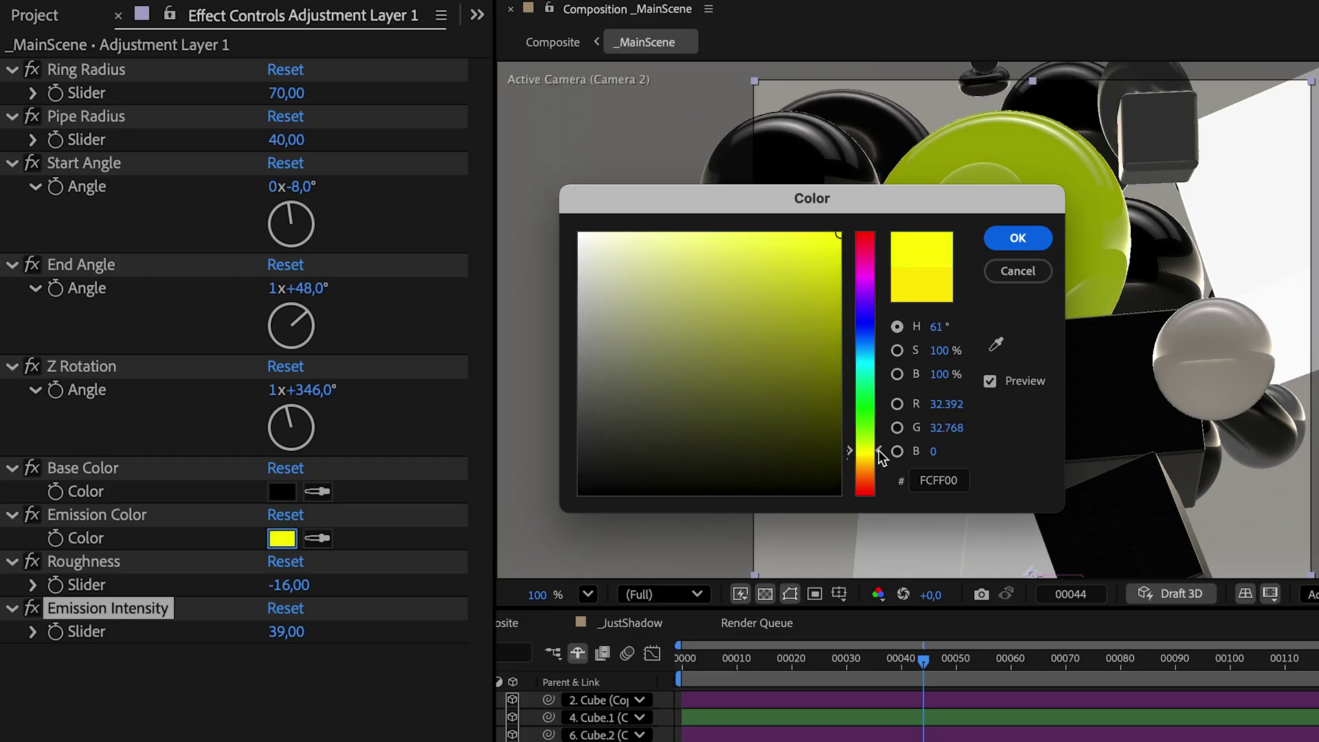
{"action": "left_click", "coordinate": [1018, 239]}
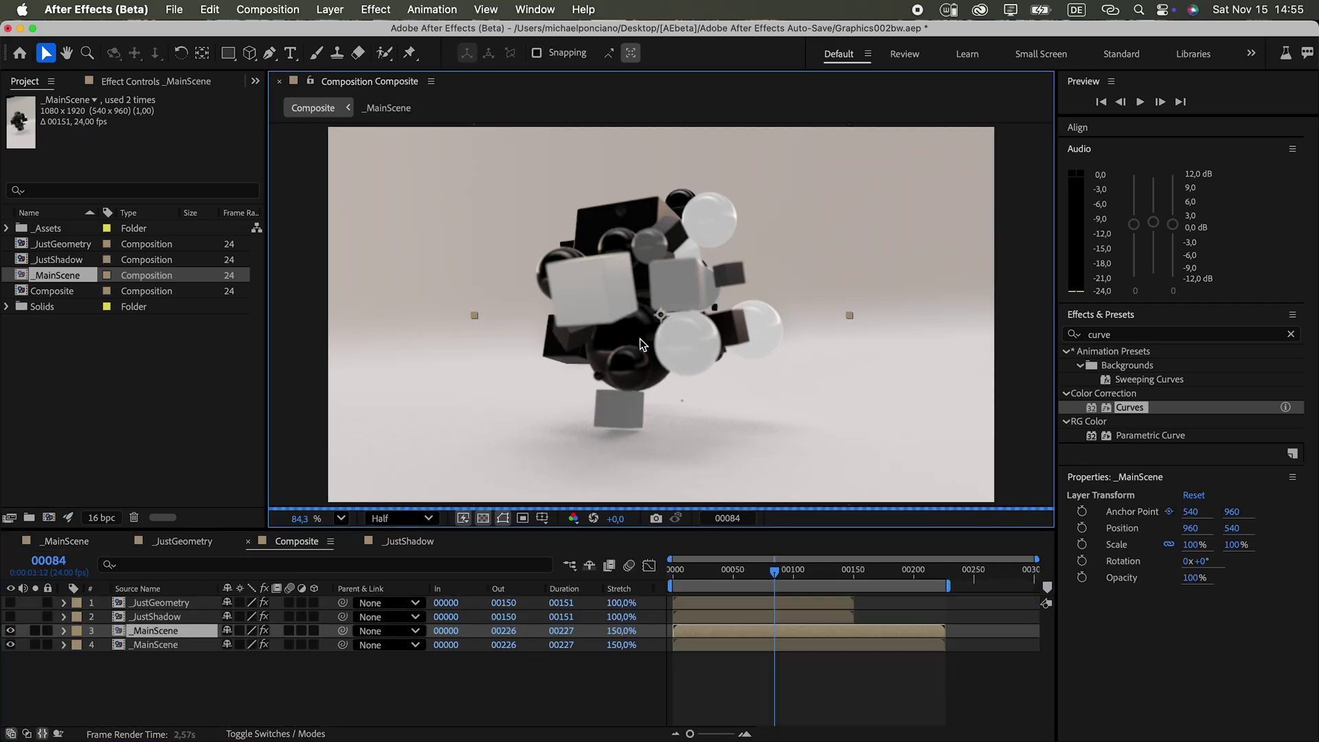
Bring up Composition Settings for the Composite comp with Cmd+K
{"action": "key", "text": "super+k"}
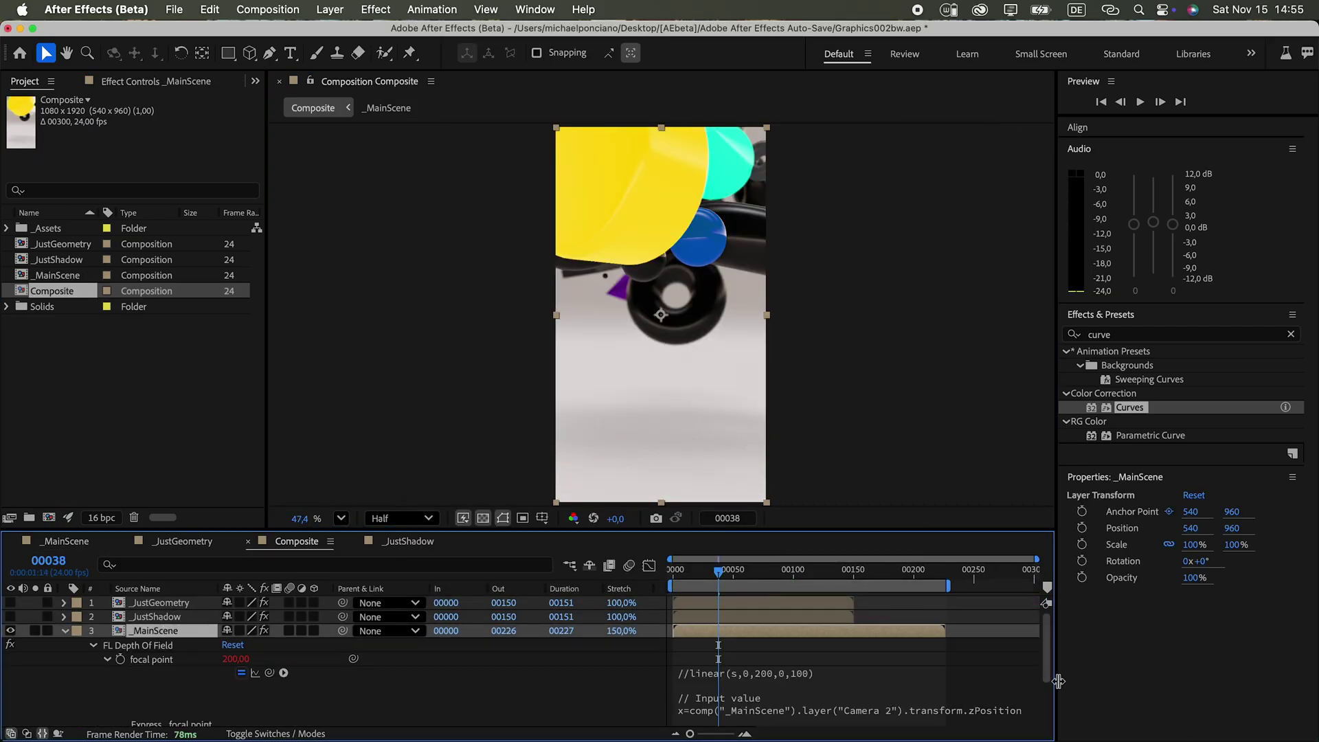